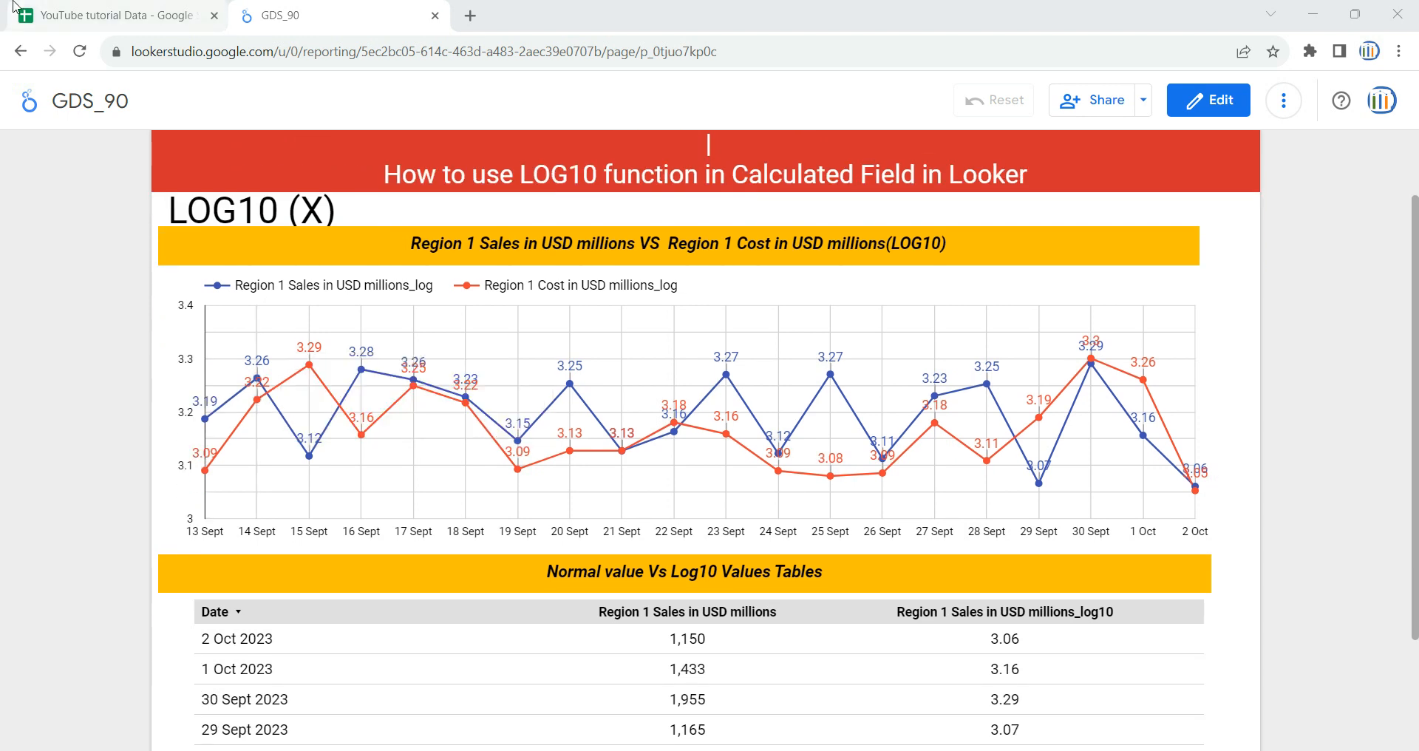
Step: Switch to Google Sheets and examine the Region 1 Sales and Region 1 Cost in USD millions columns
left_click(130, 13)
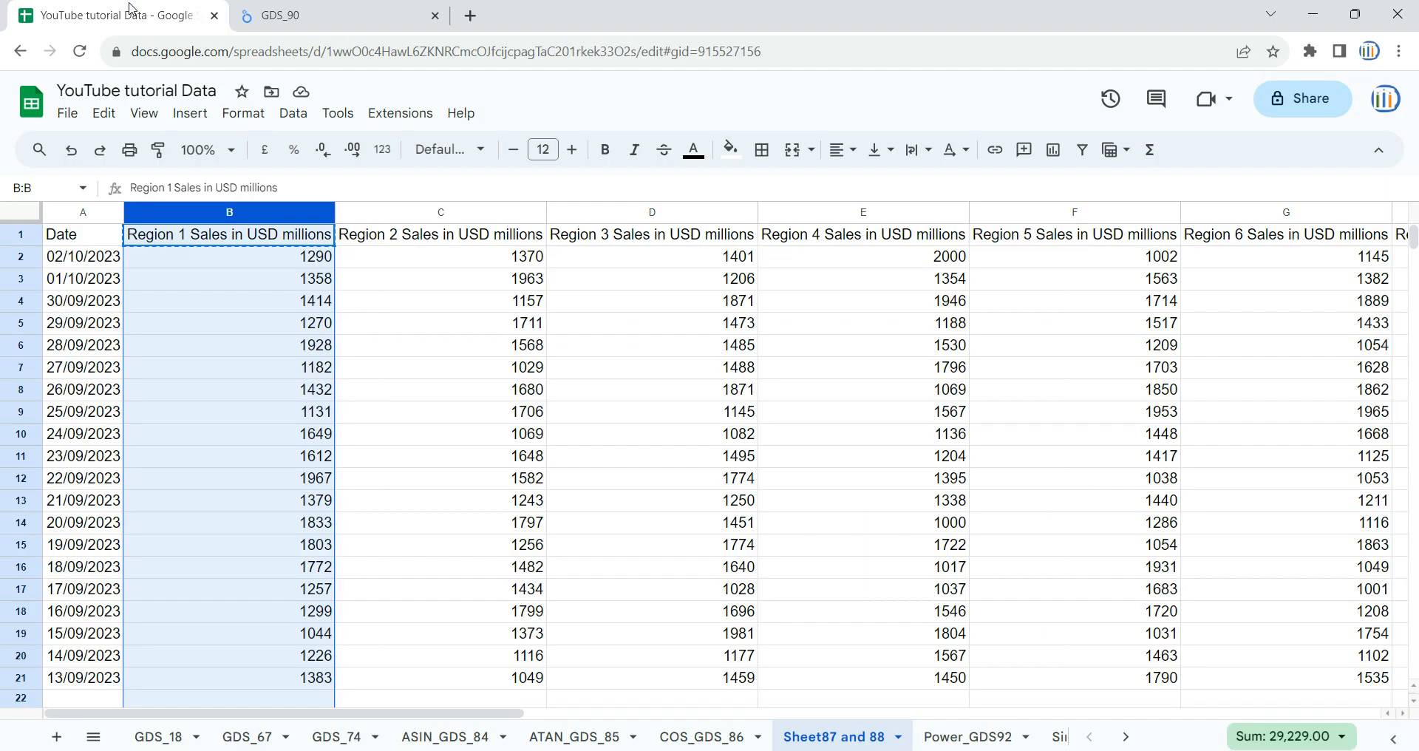
left_click(442, 482)
key("Escape")
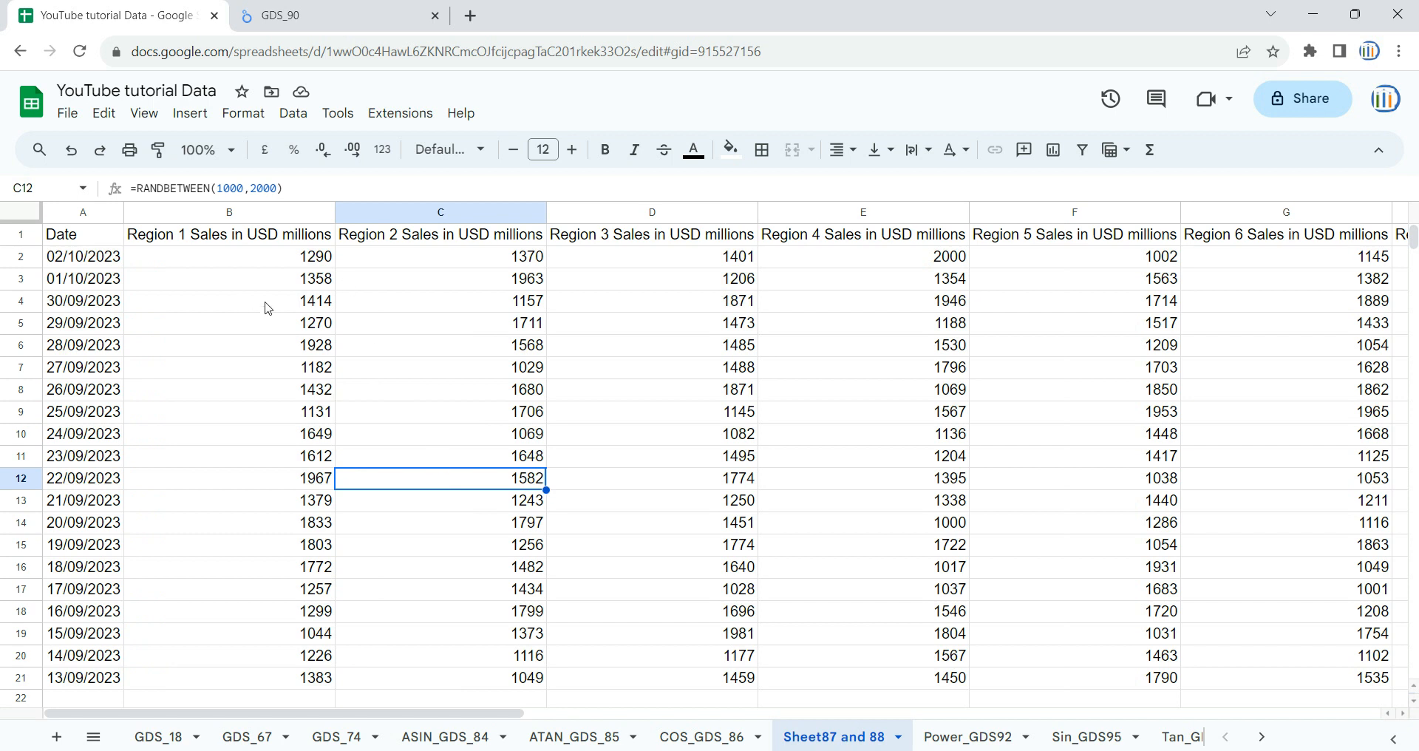
left_click(275, 213)
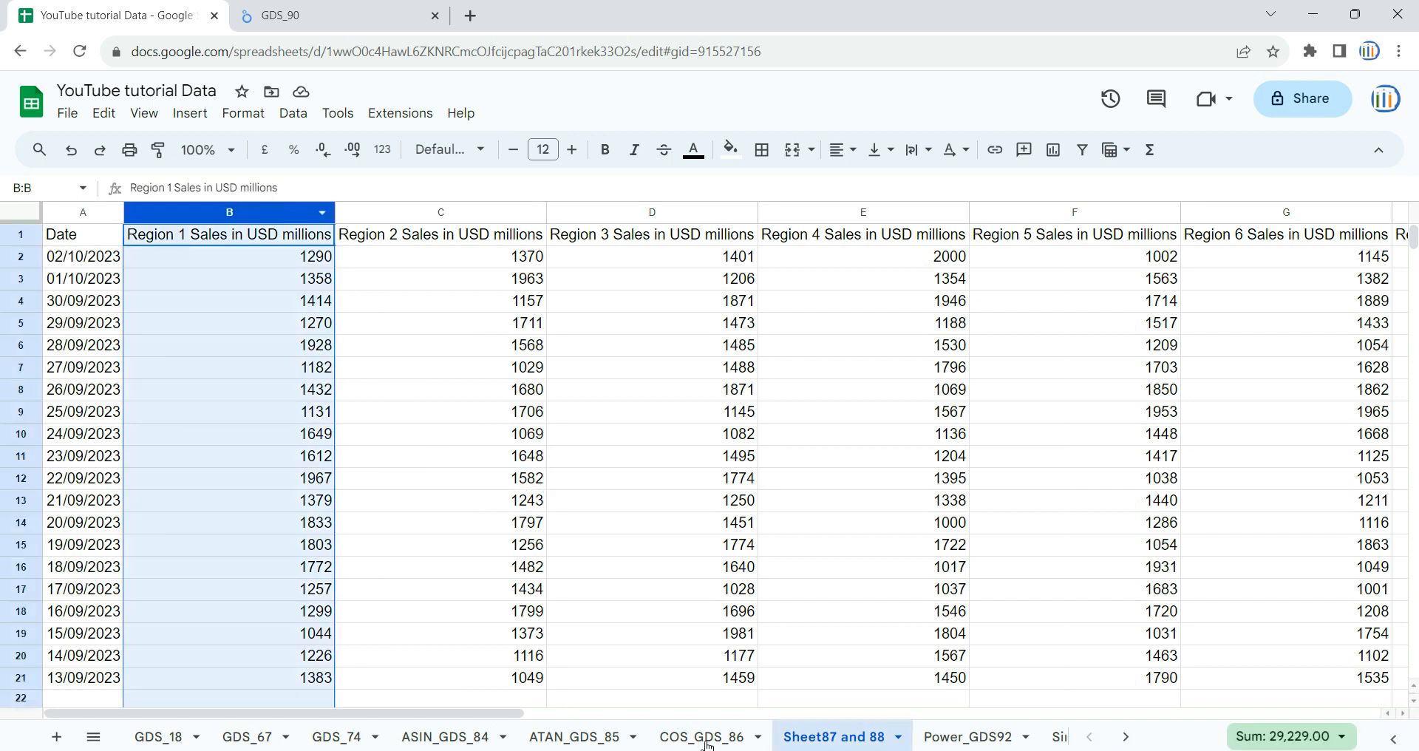
left_click_drag(440, 714, 614, 721)
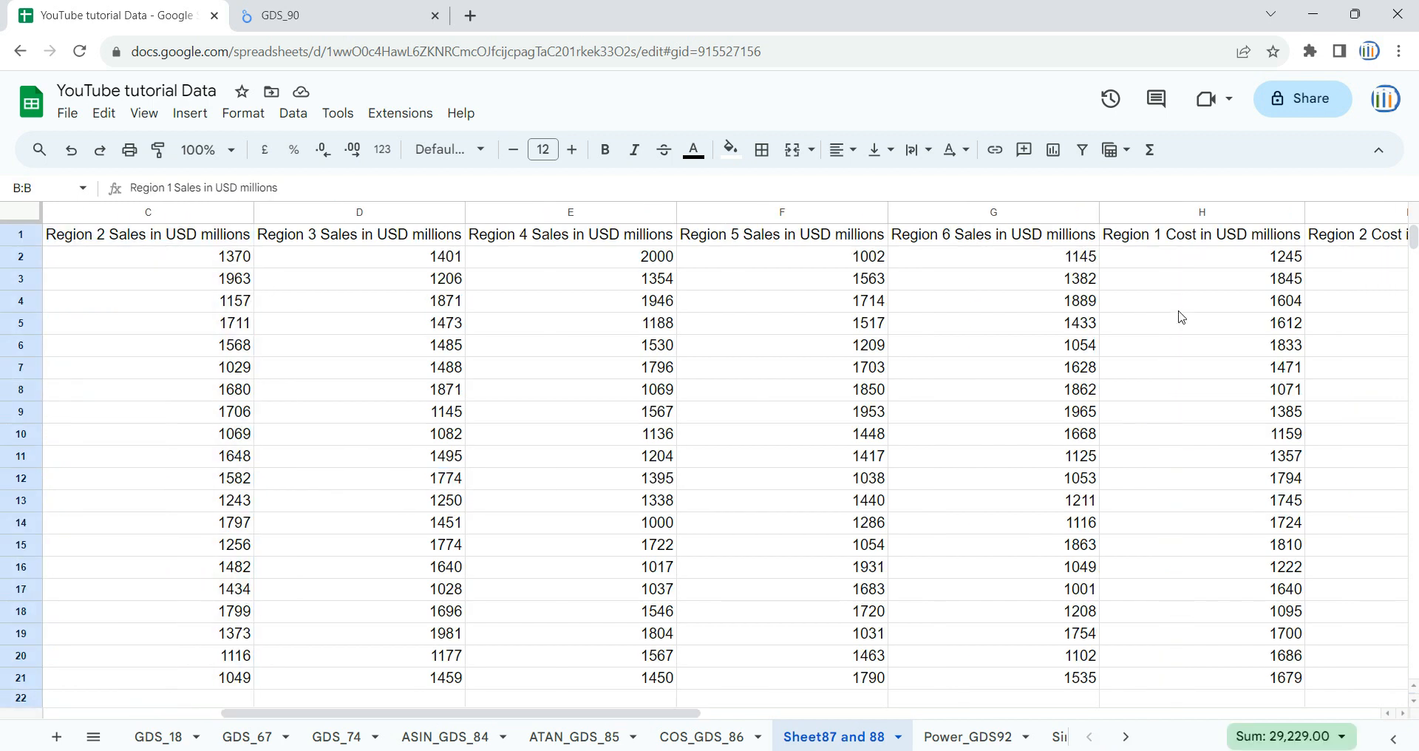
left_click(1201, 211)
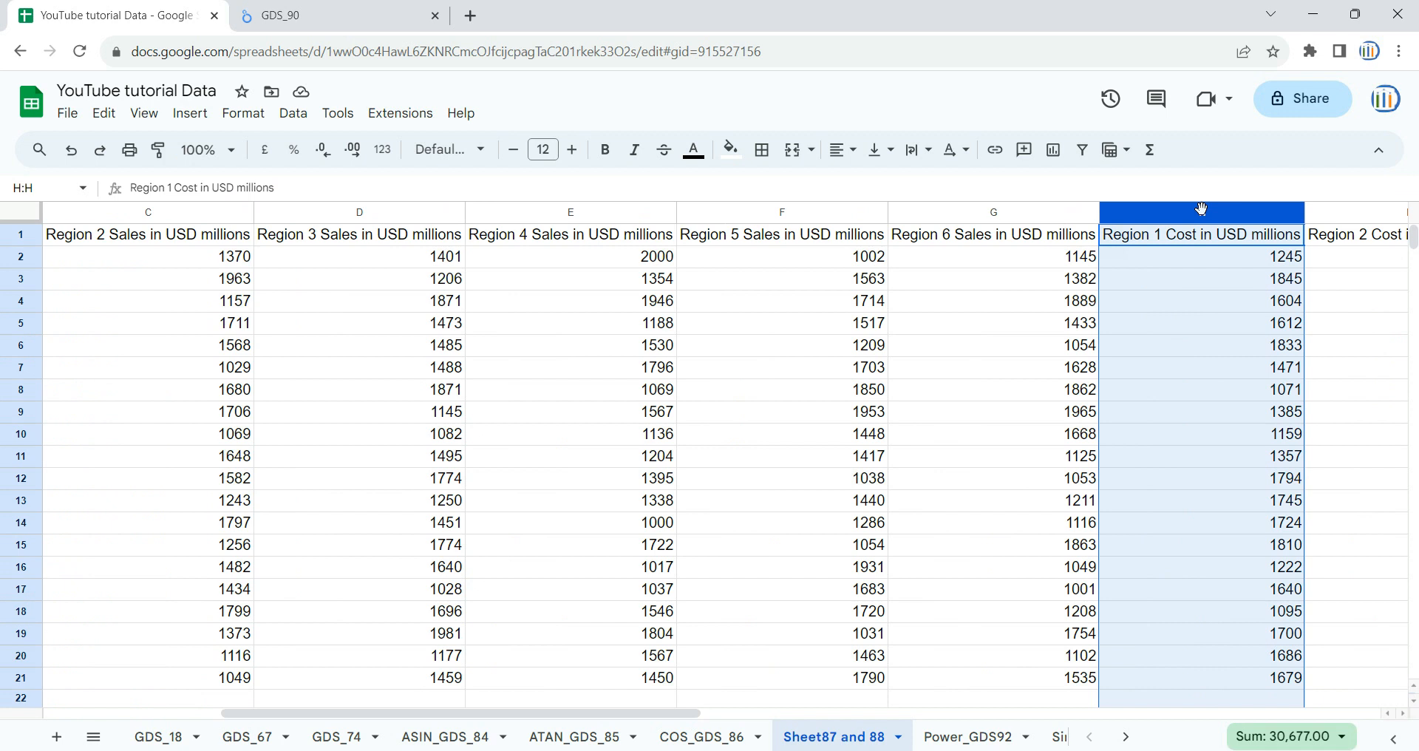
Step: Switch to the Looker Studio report and compare its LOG10 chart and table with the Region 1 Sales column in the source sheet
left_click(365, 11)
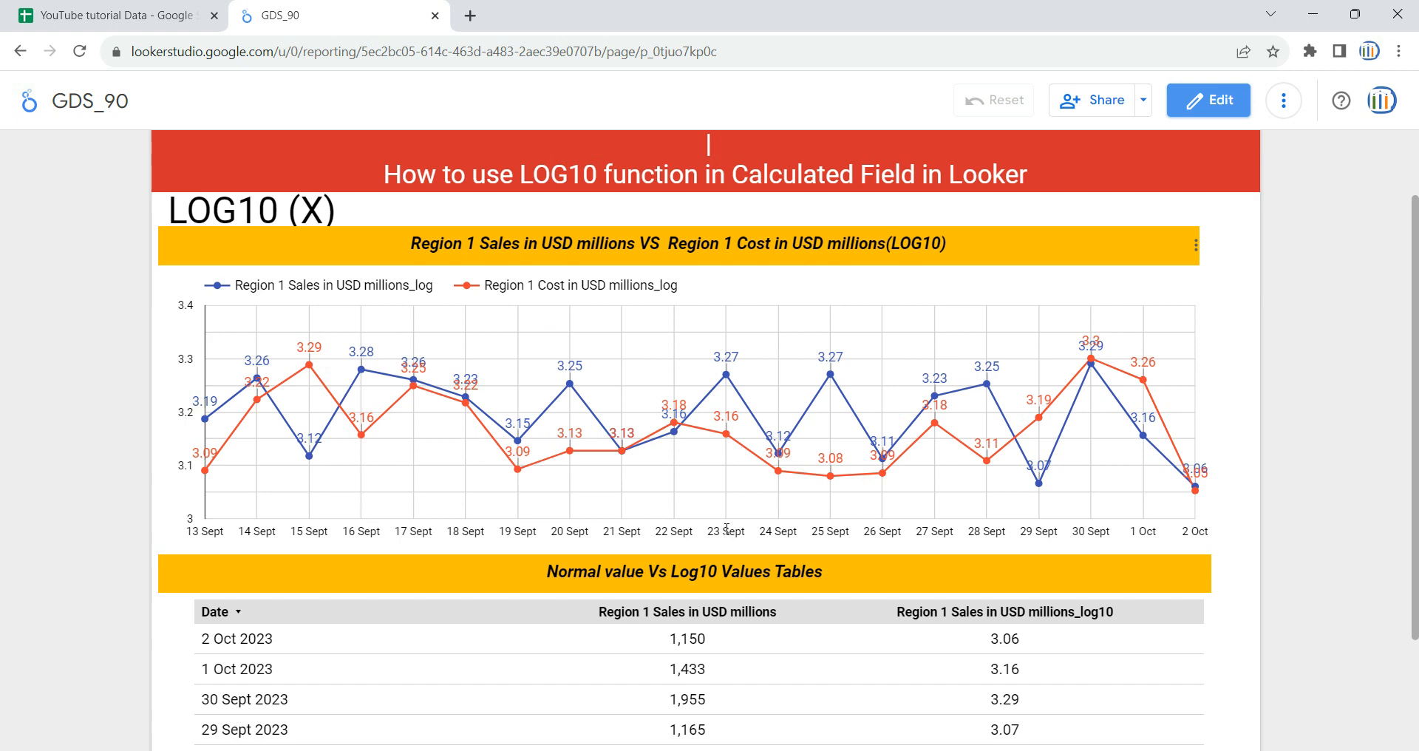
scroll(611, 717, "down", 3)
scroll(713, 684, "up", 3)
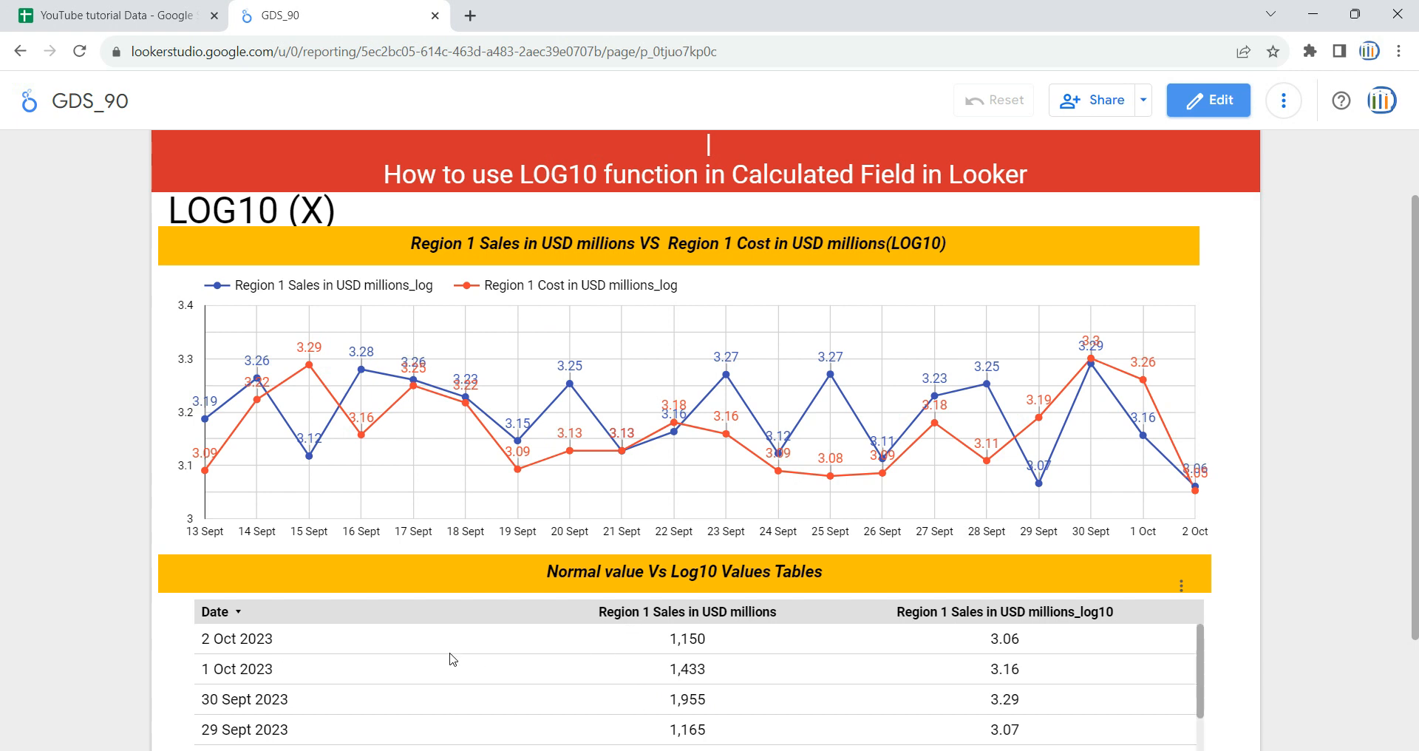
mouse_move(520, 475)
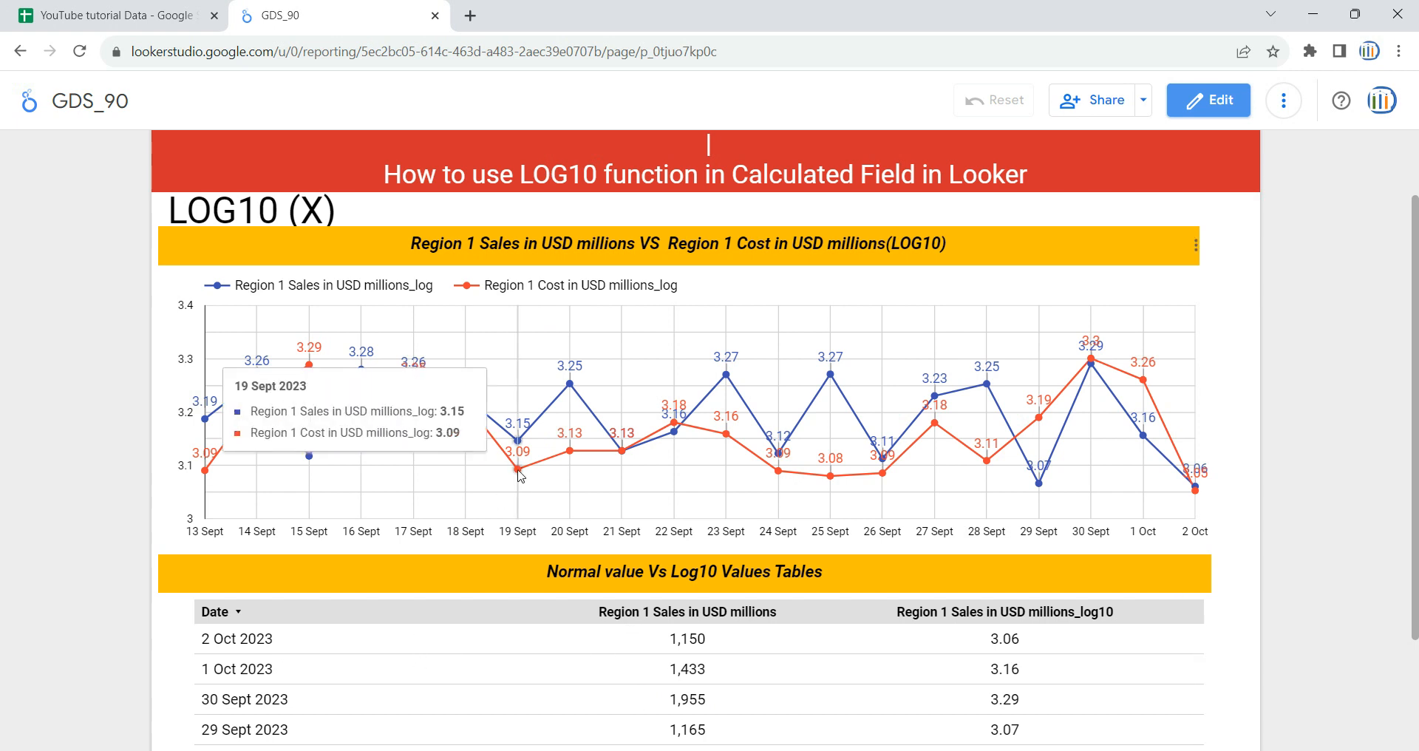
left_click(197, 7)
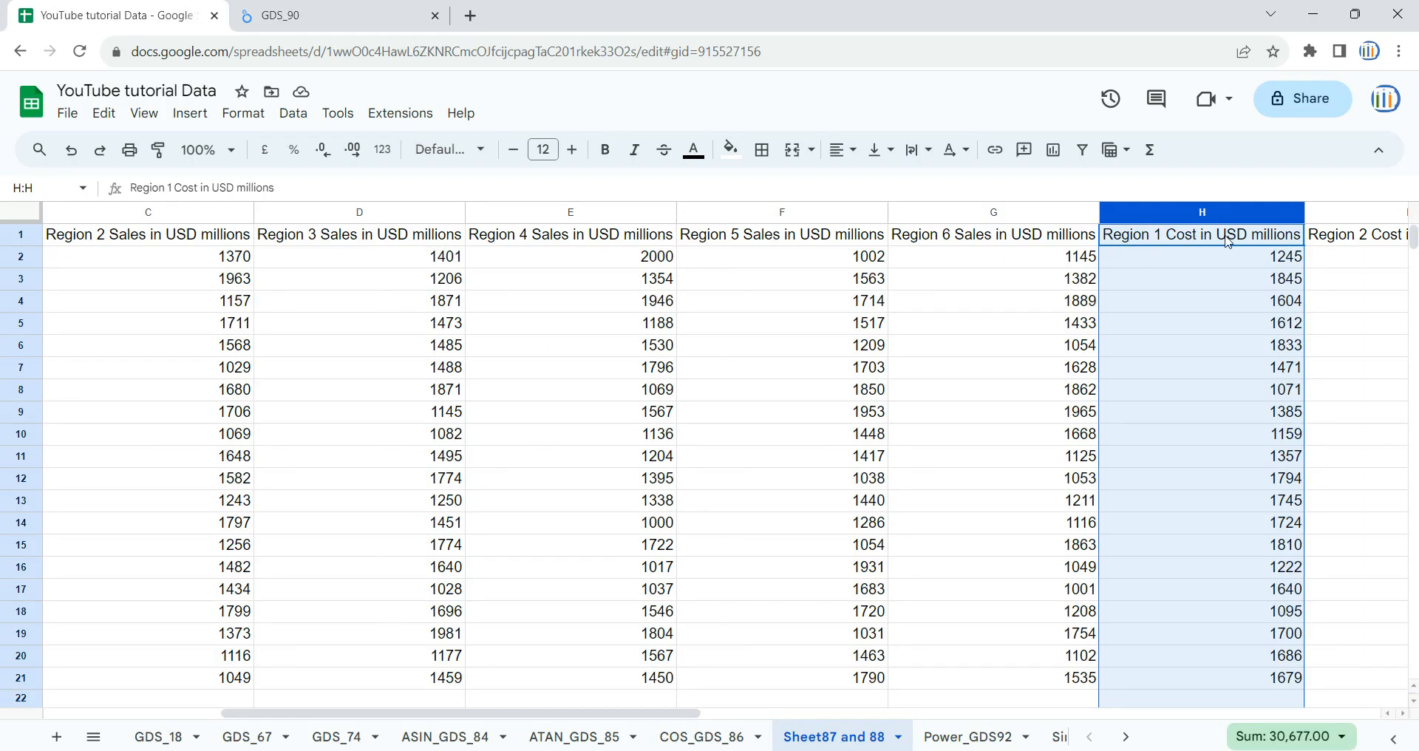
left_click_drag(614, 714, 335, 643)
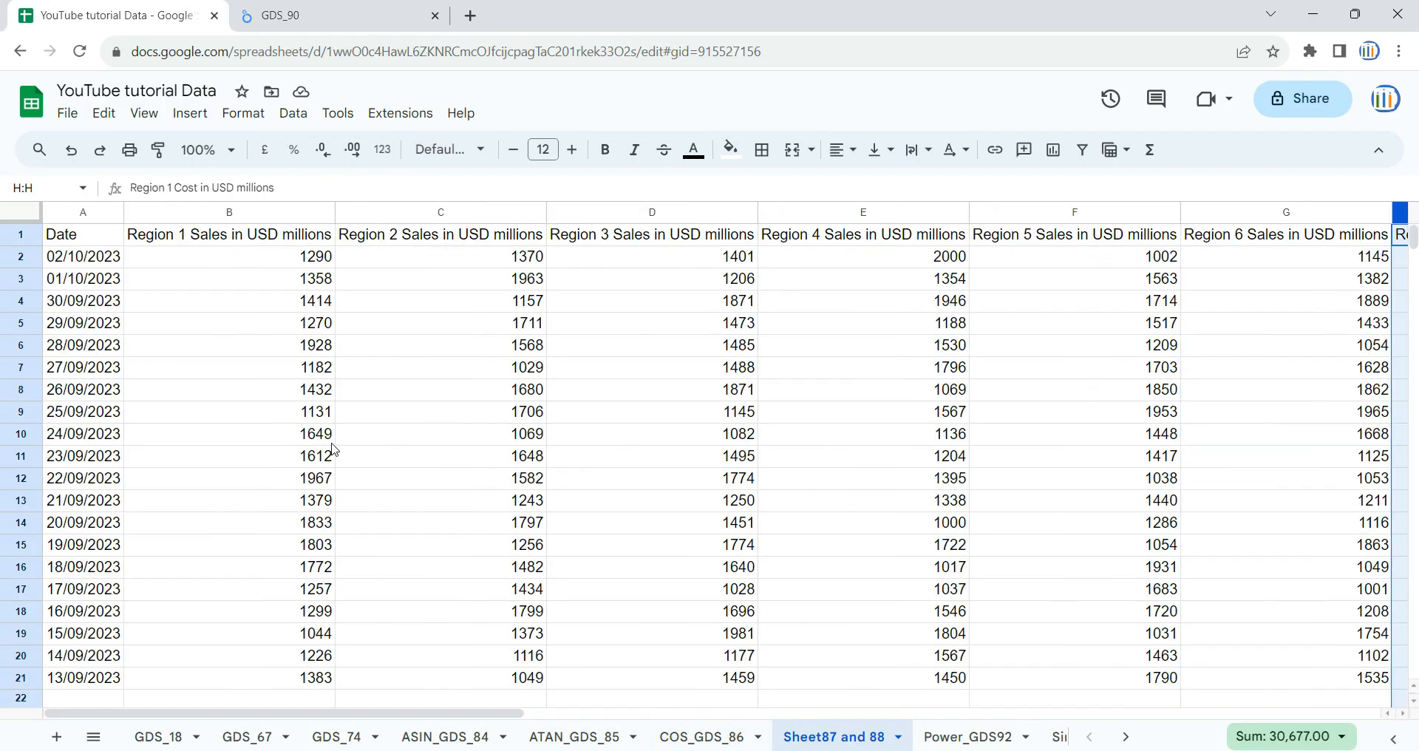
left_click(265, 215)
left_click(317, 15)
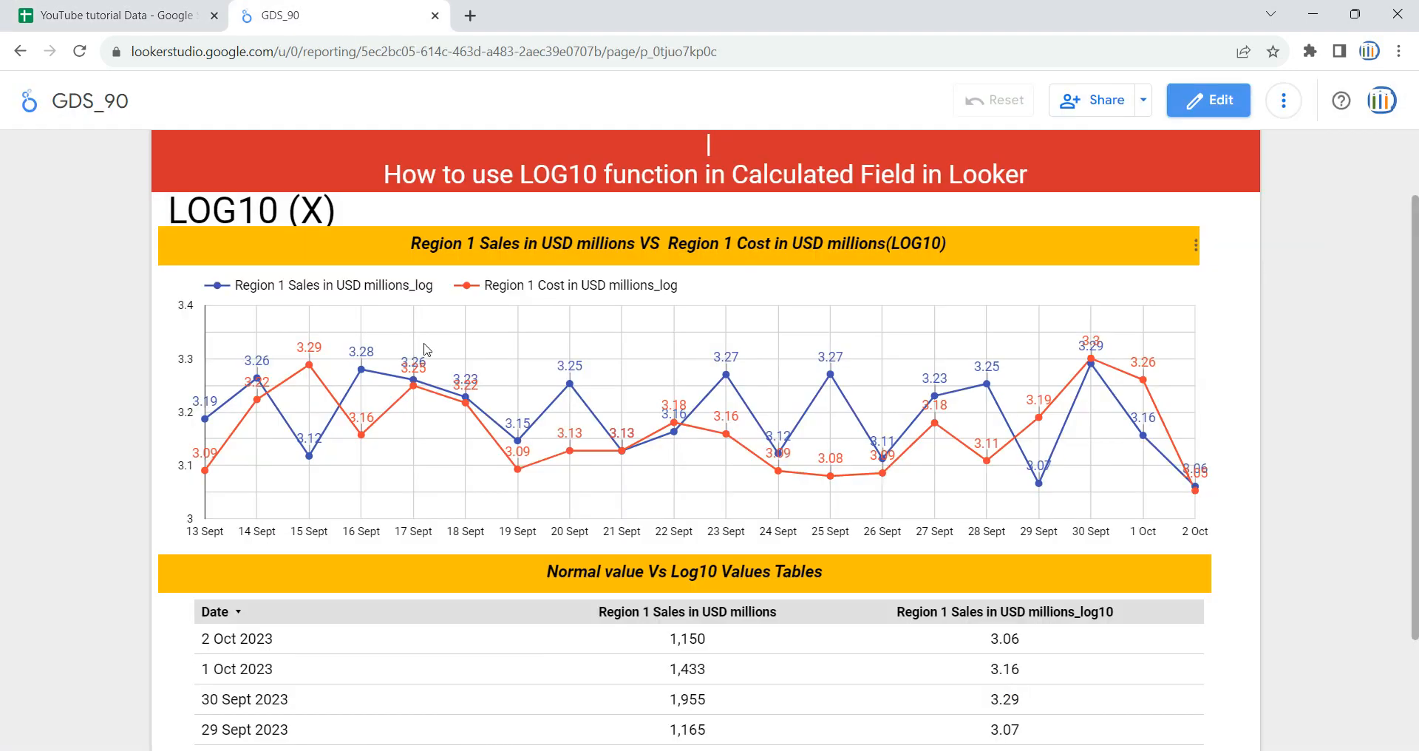
Step: Examine the 22 Sept 2023 point of the LOG10 chart and the (X) argument in the LOG10 (X) heading
mouse_move(655, 423)
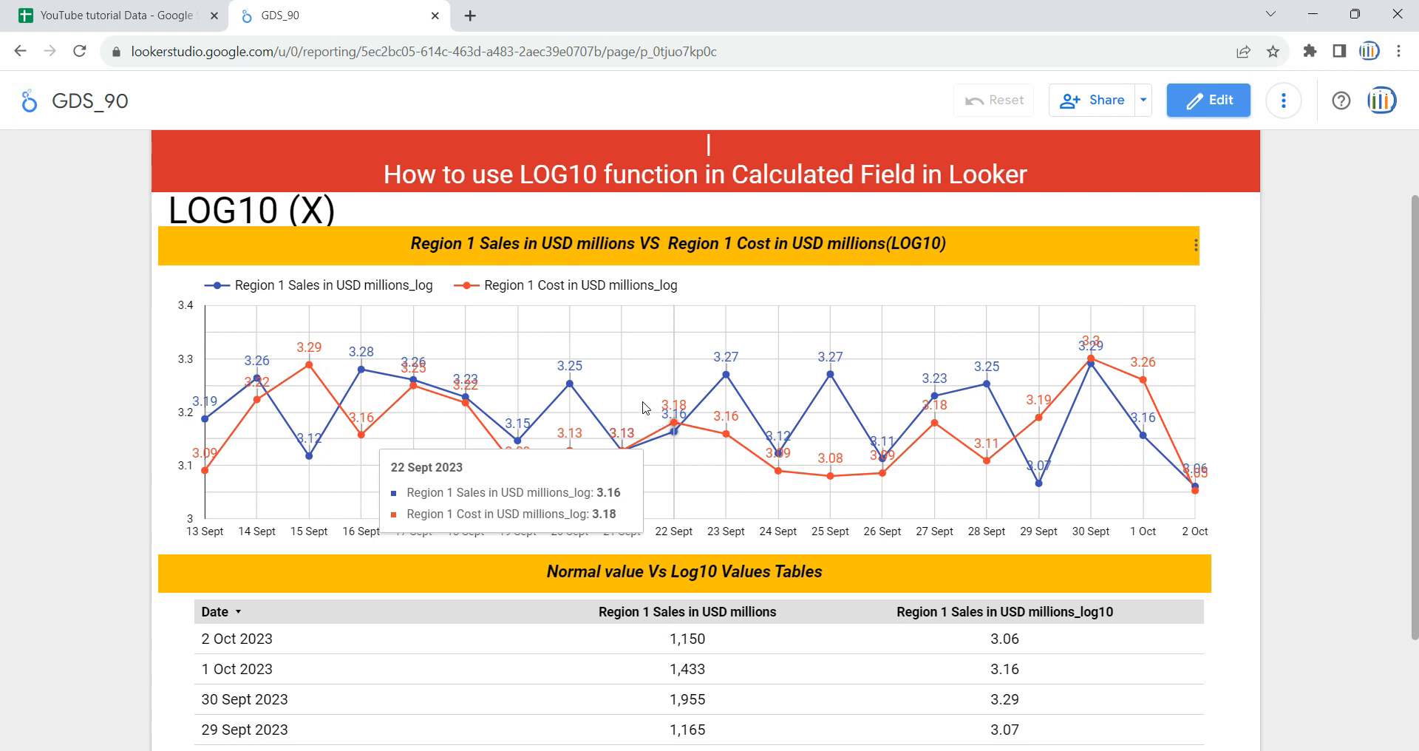
scroll(7, 336, "up", 1)
scroll(8, 336, "up", 1)
mouse_move(336, 301)
left_mouse_down()
mouse_move(169, 301)
mouse_move(320, 301)
left_mouse_up()
left_click(152, 305)
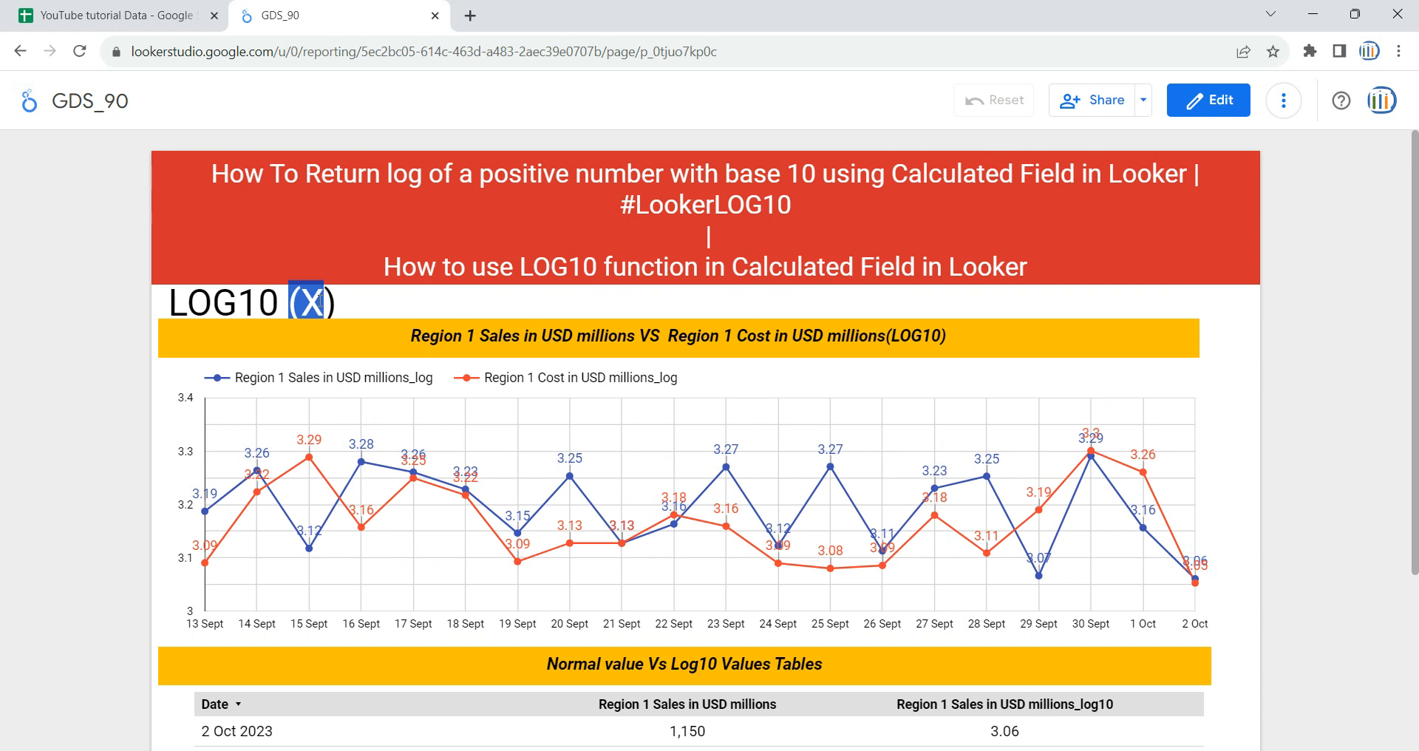
left_click(89, 274)
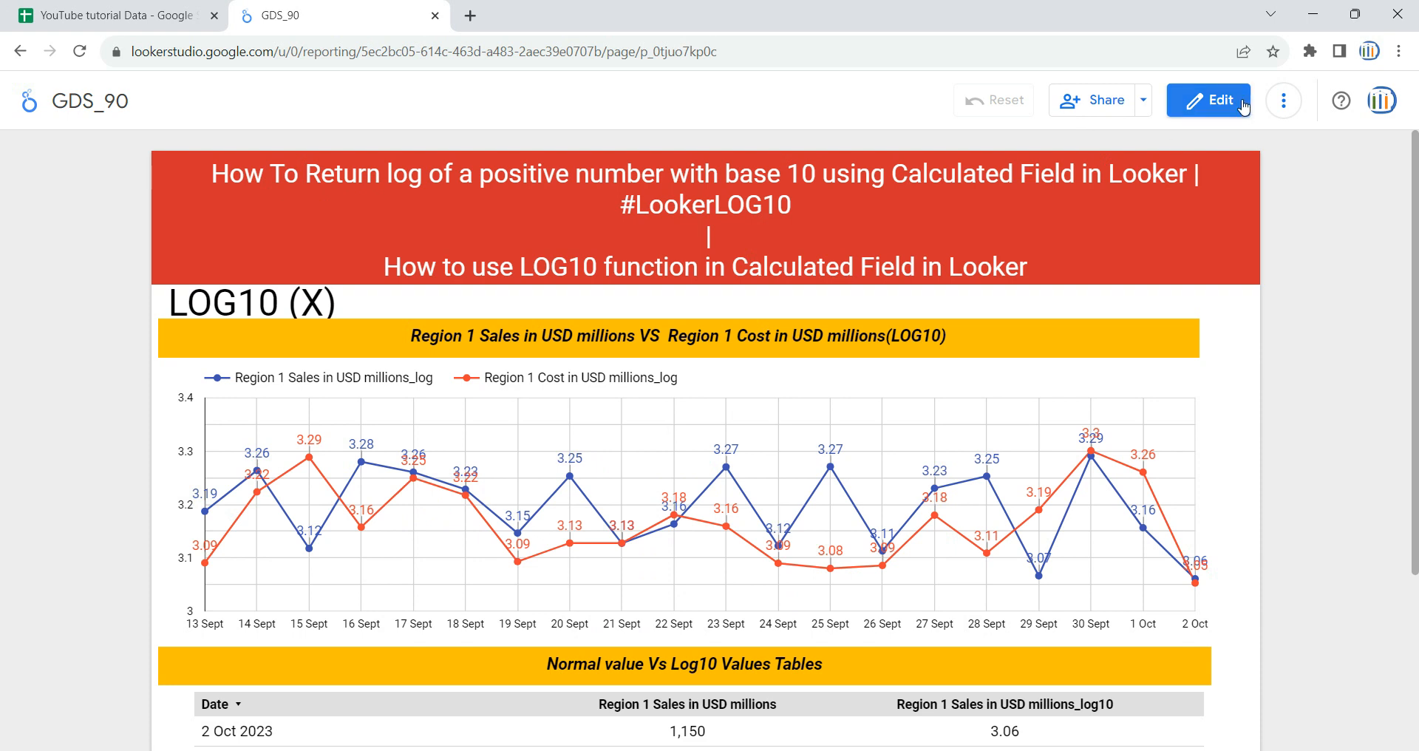
Step: Open the report for editing and add a new blank page
left_click(1216, 107)
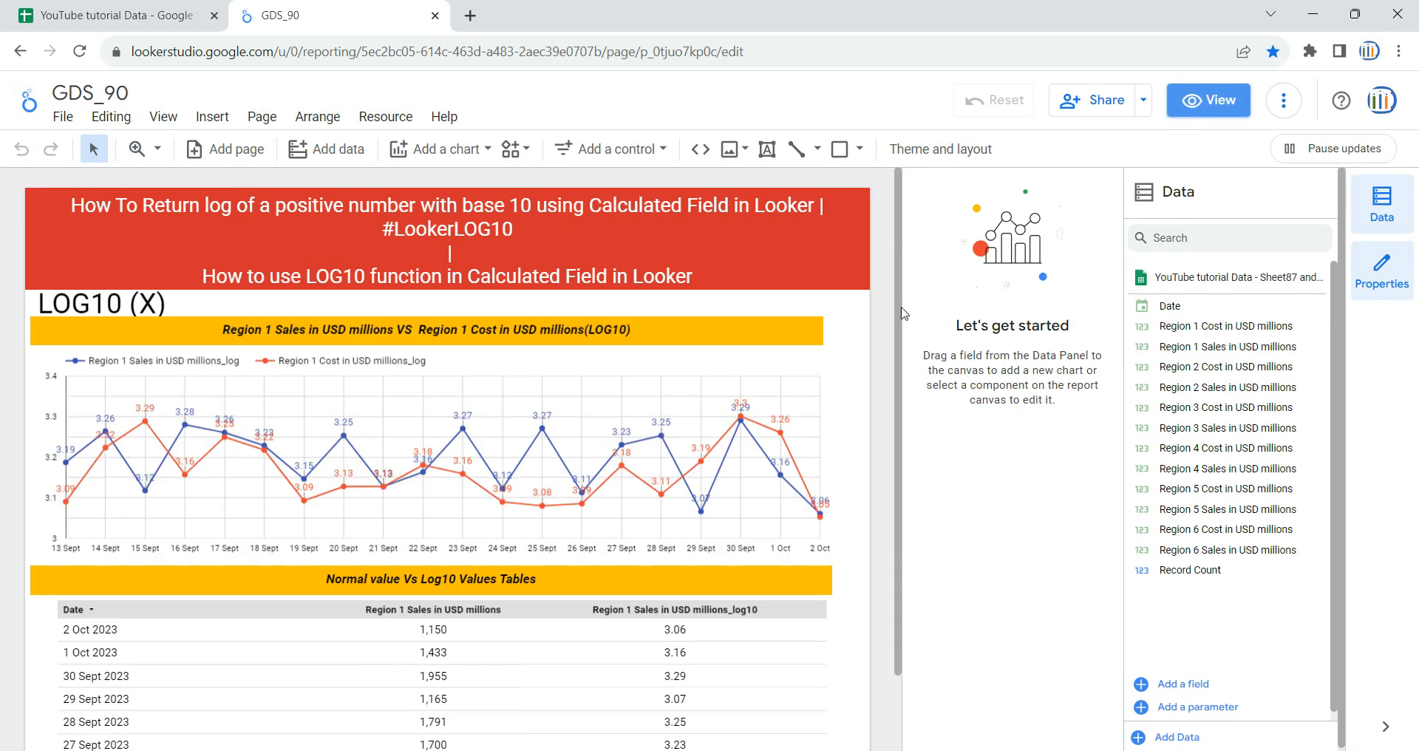
left_click(259, 116)
left_click(280, 149)
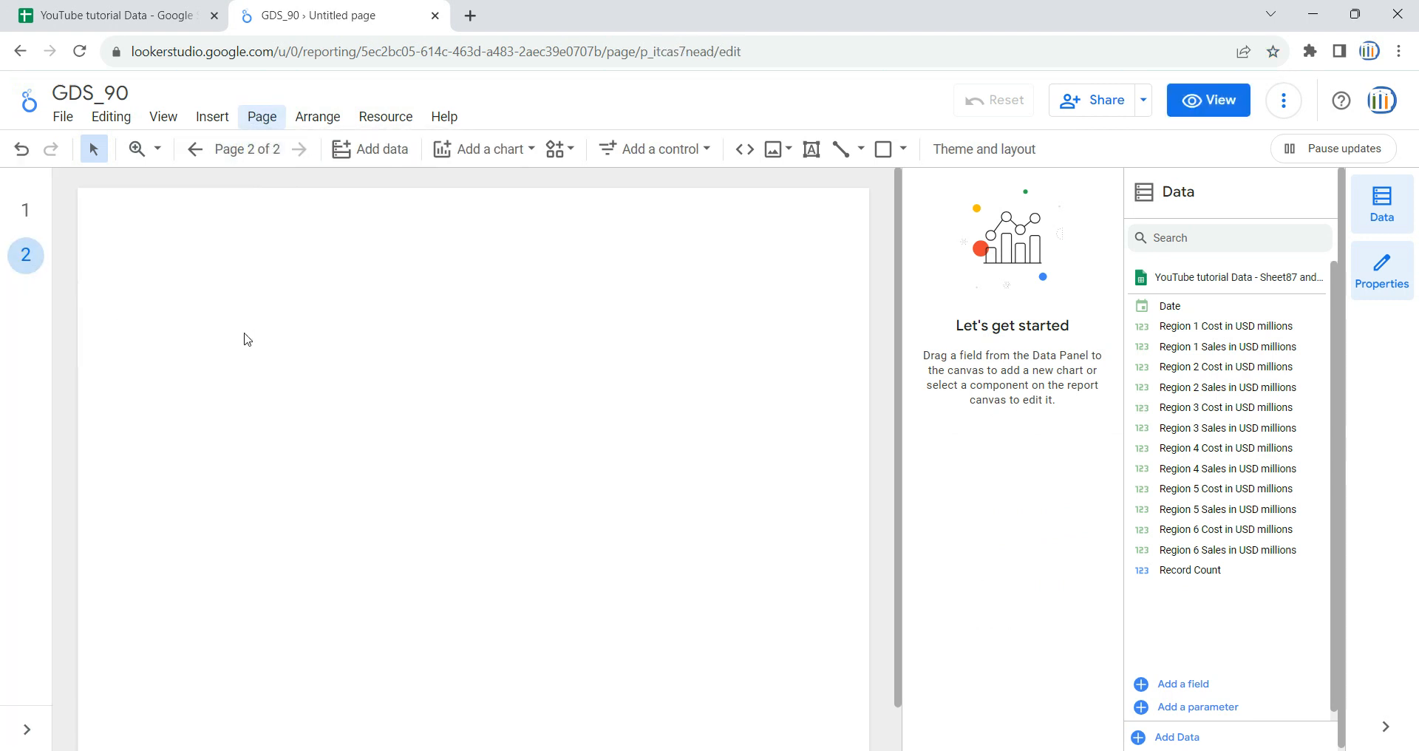
Step: Copy the red title banner and the two yellow heading banners from page 1 to page 2
left_click(25, 213)
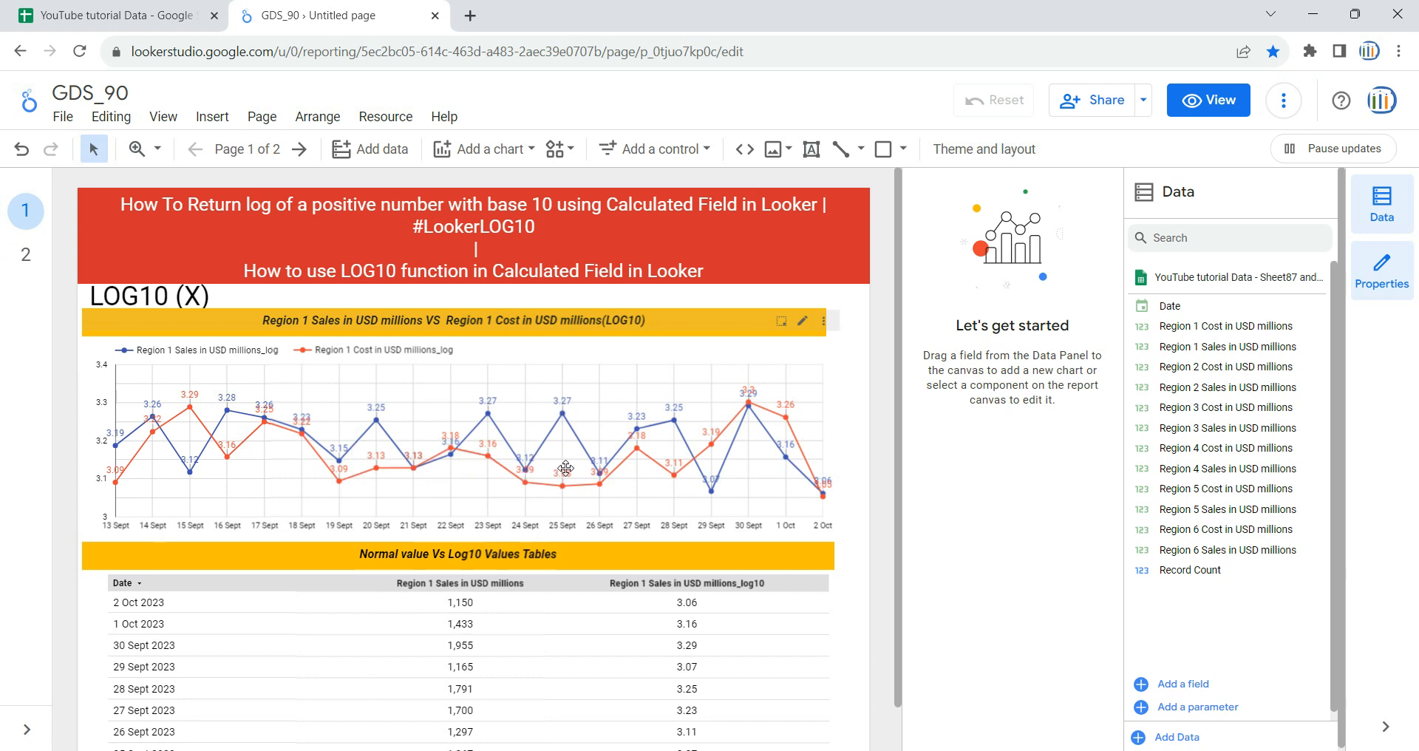
left_click(498, 269)
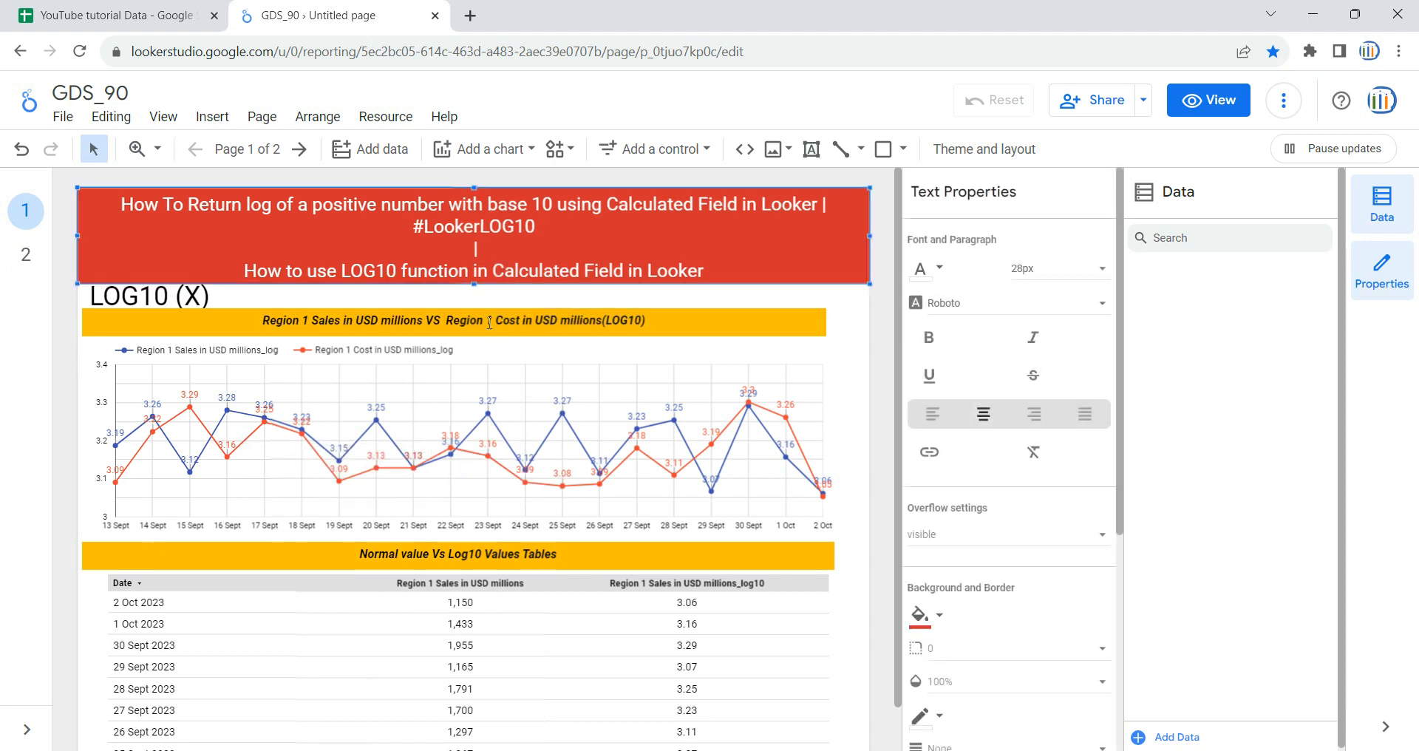
left_click(488, 321, "ctrl")
left_click(655, 561, "ctrl")
left_click(656, 555, "ctrl")
left_click(826, 626, "ctrl")
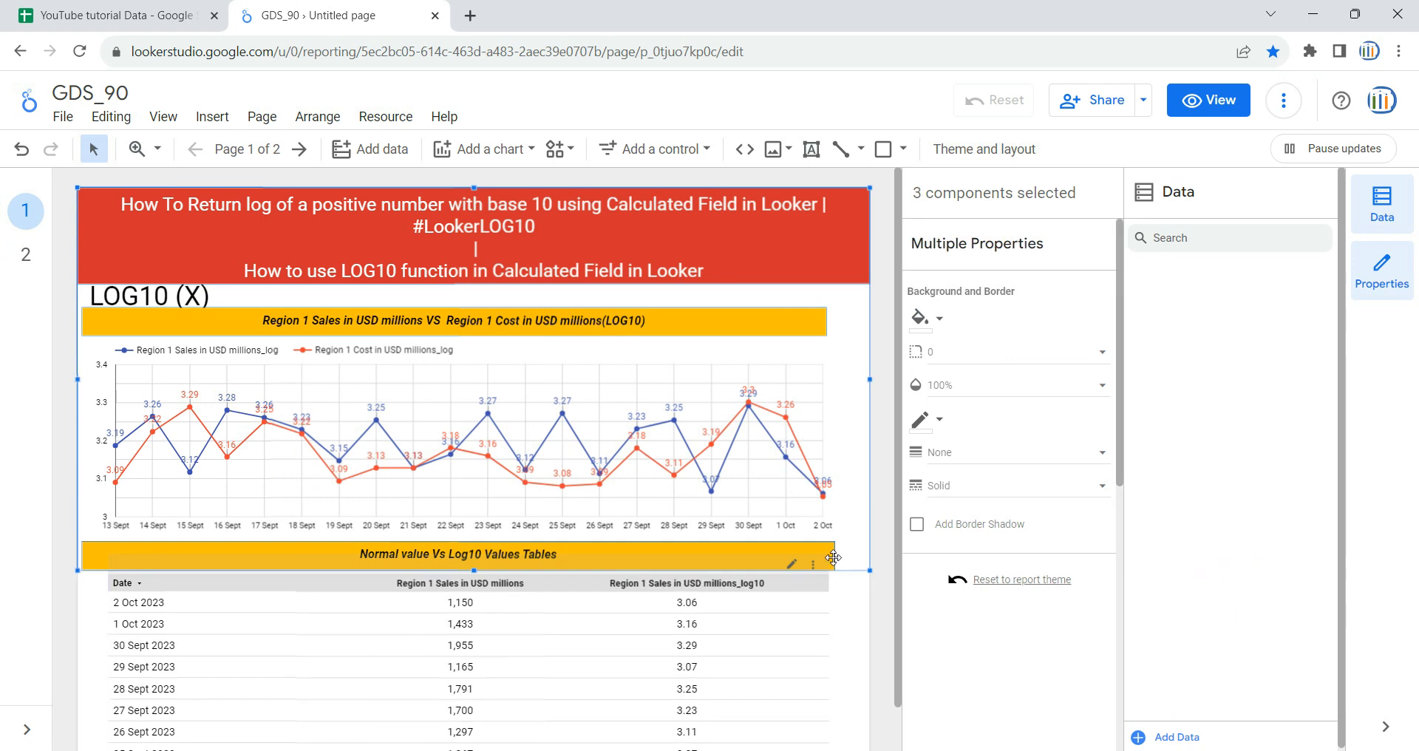
left_click(28, 255)
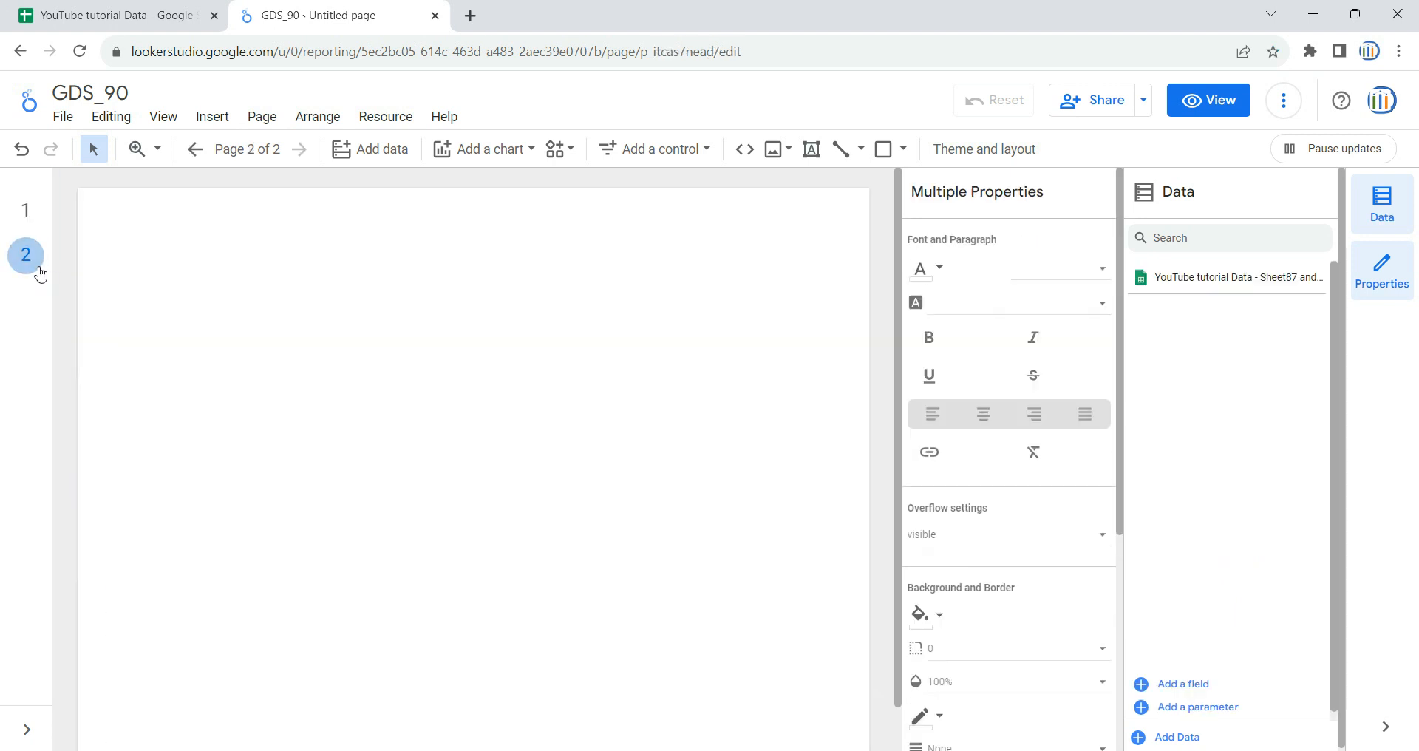
left_click(721, 432)
Step: Widen both yellow heading banners on page 2 together, almost to the page's right edge
left_click(793, 319)
left_click(790, 556, "ctrl")
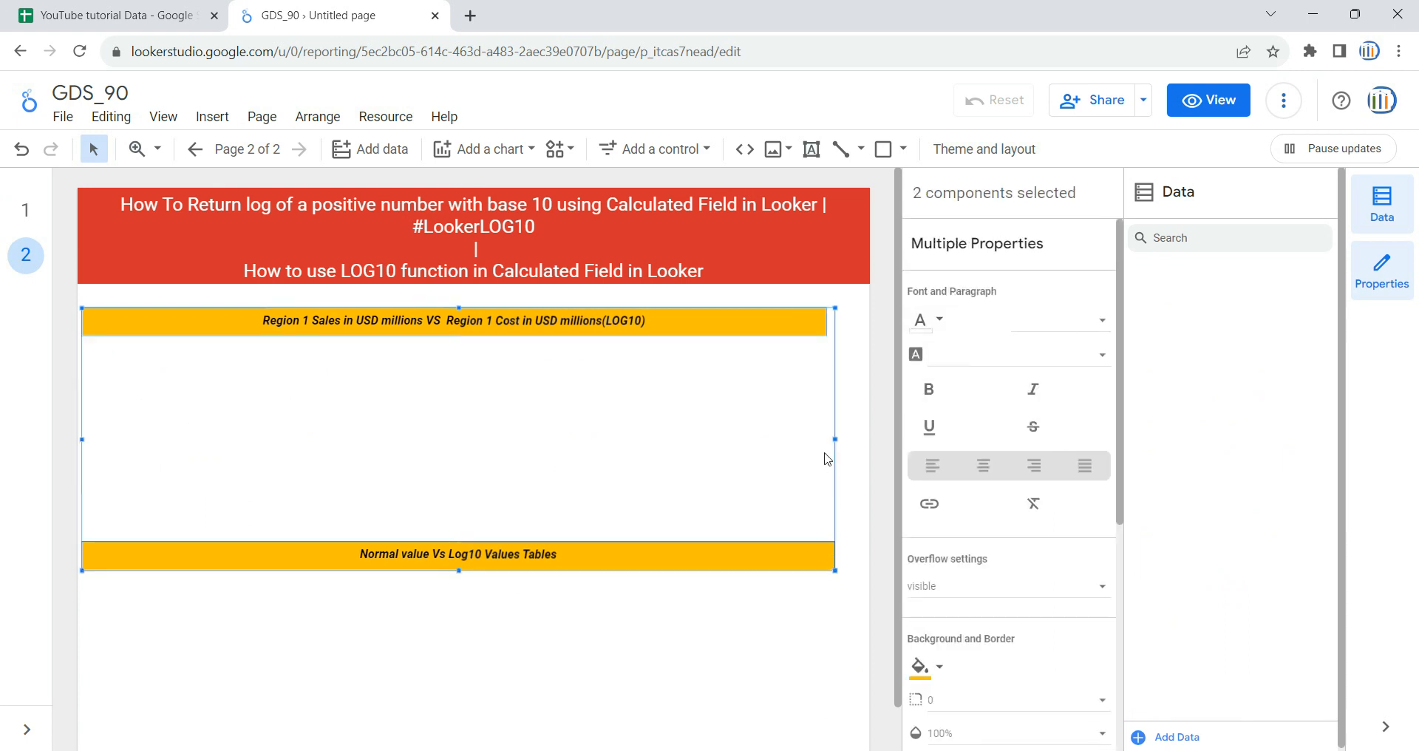
left_click_drag(835, 439, 865, 440)
left_click(564, 629)
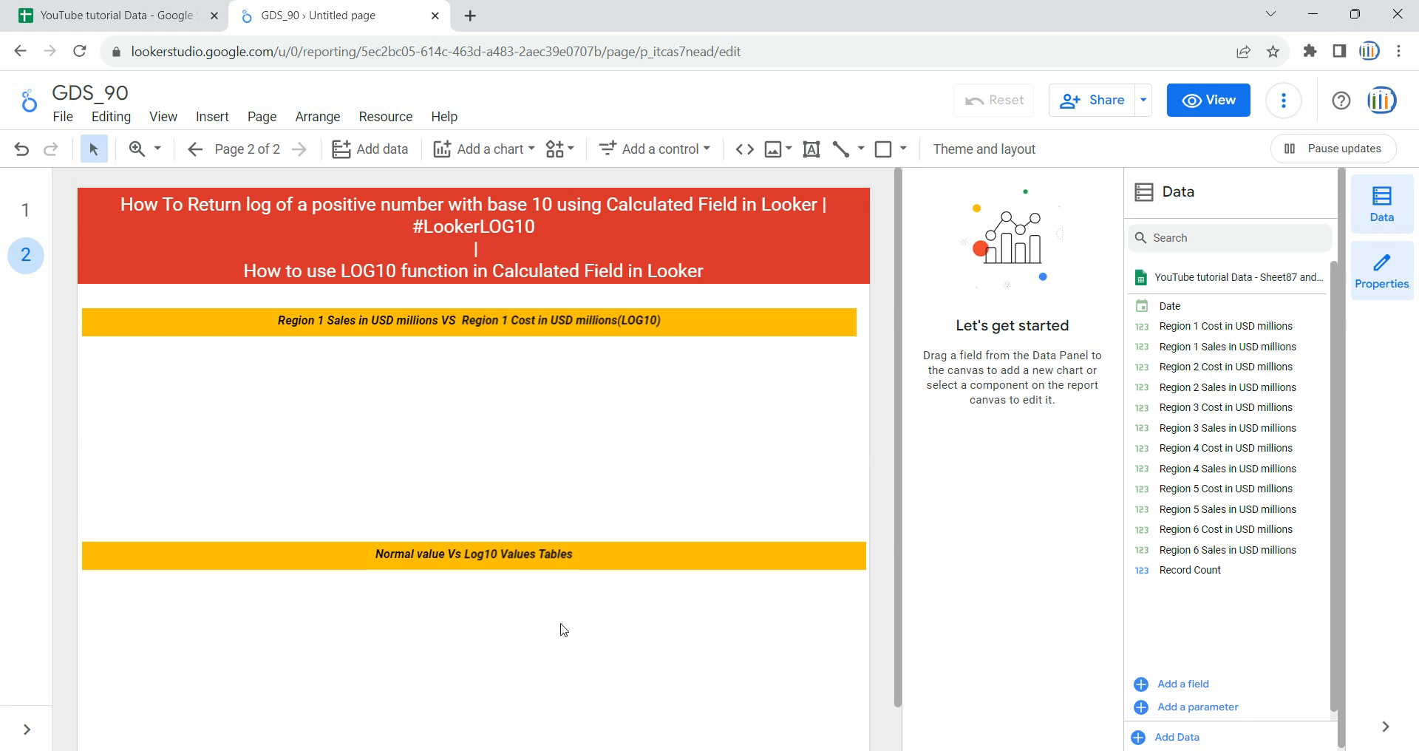
Step: Review the Region 1 Sales in USD millions column in Google Sheets and return to the Looker Studio report
left_click(130, 12)
left_click(252, 285)
left_click(229, 215)
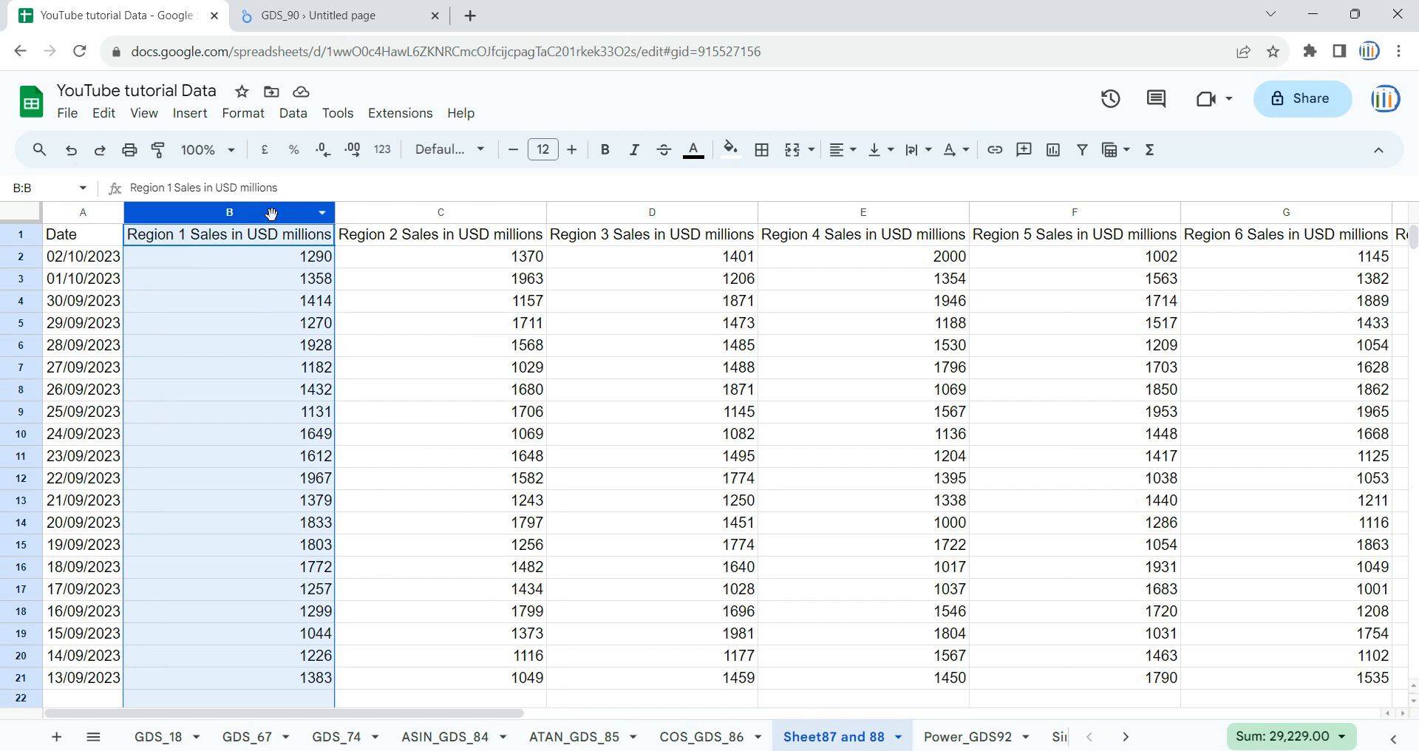
left_click(325, 15)
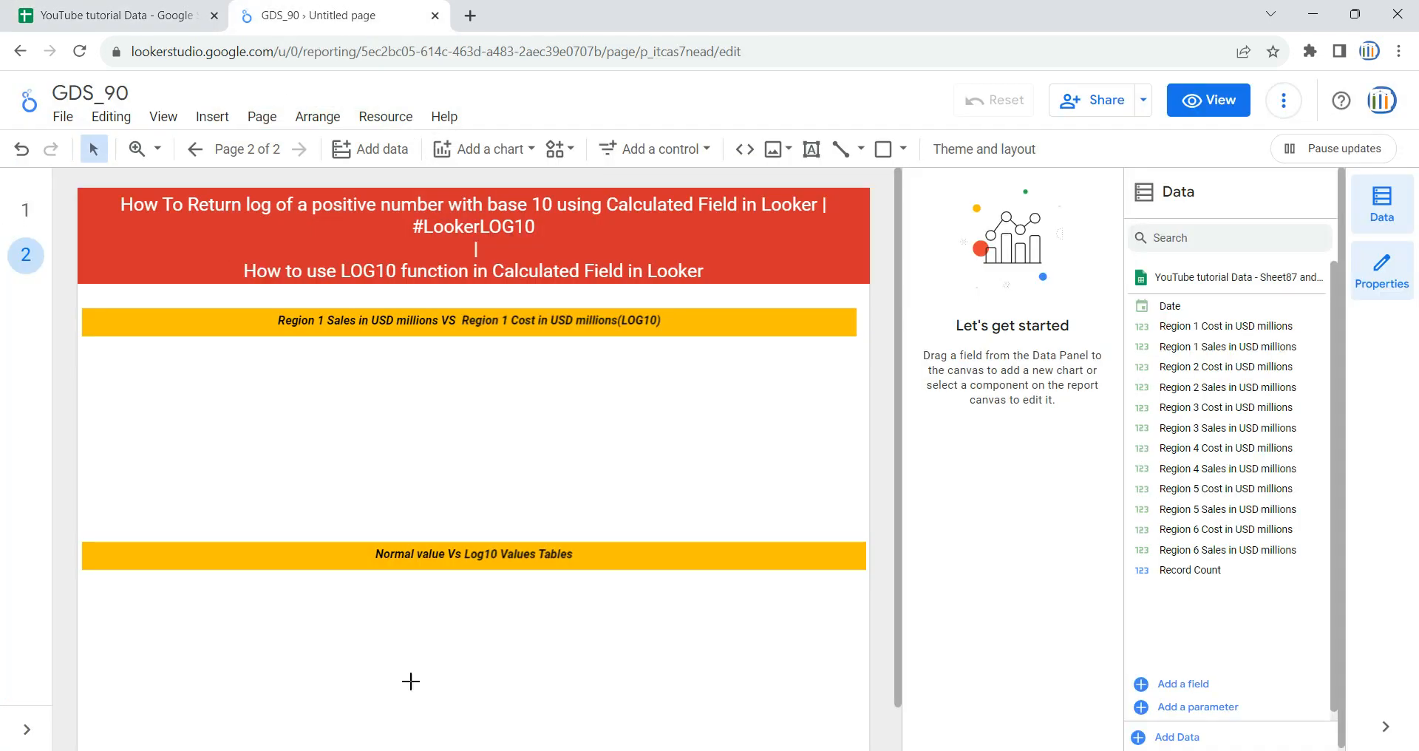
Step: Insert a table chart under the Normal value Vs Log10 Values Tables banner and widen it to nearly the banner's width
left_click(493, 157)
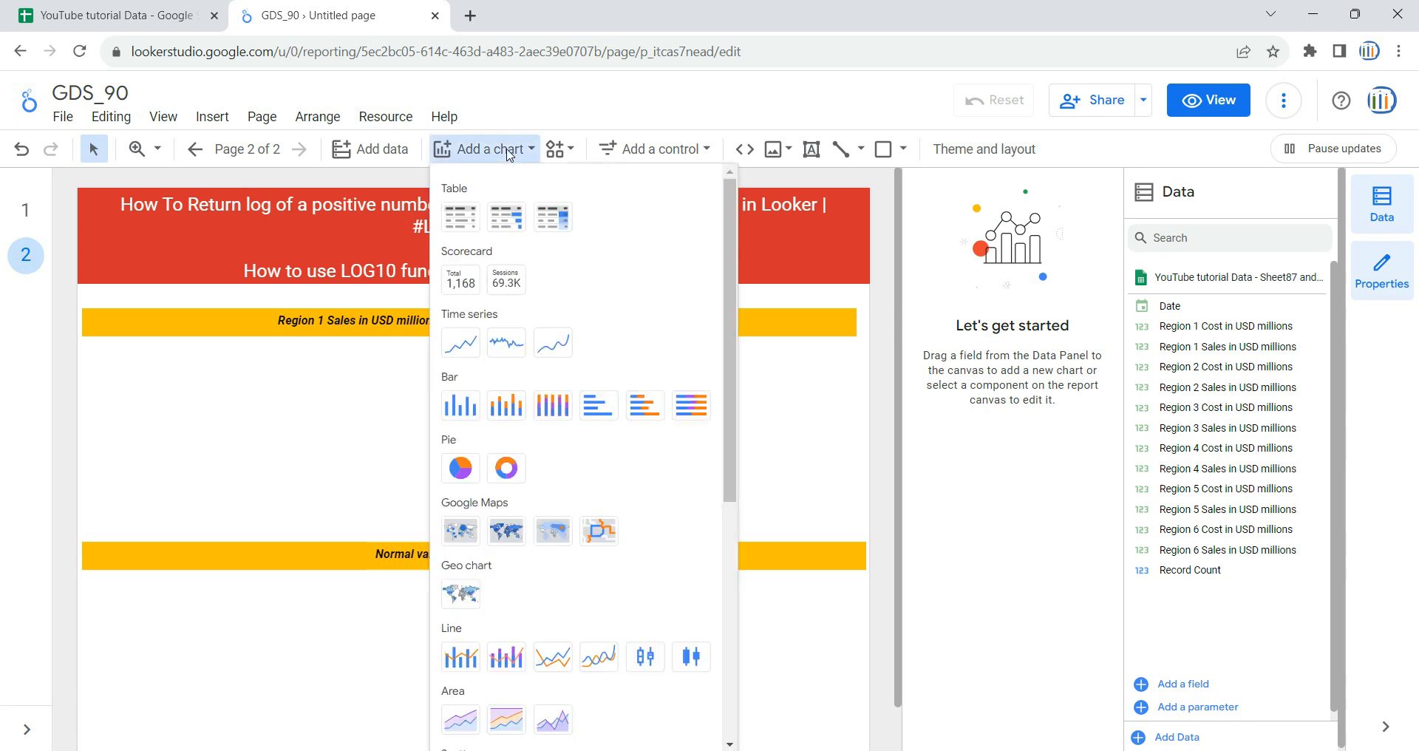
left_click(470, 220)
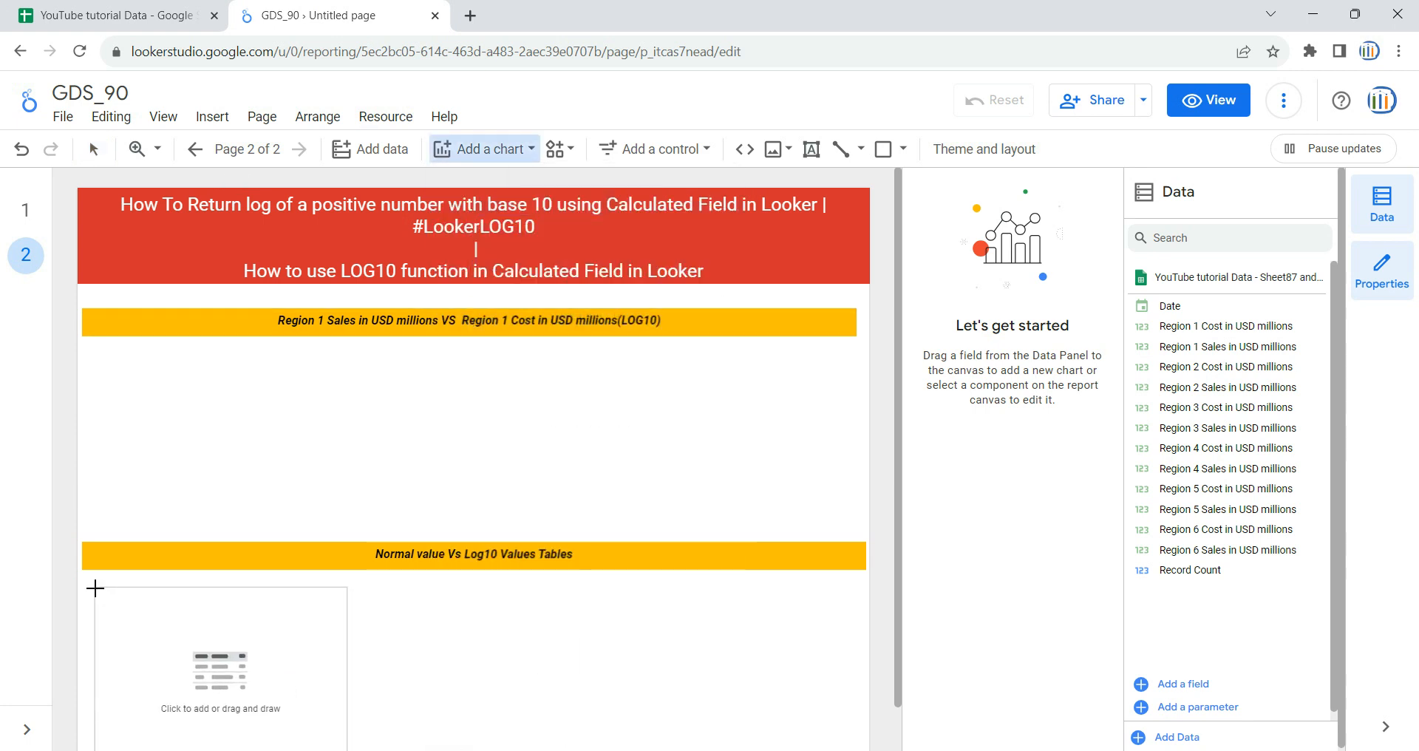
left_click(94, 588)
left_click_drag(898, 534, 895, 590)
left_click(470, 635)
left_click_drag(273, 579, 272, 570)
left_click_drag(360, 631, 858, 642)
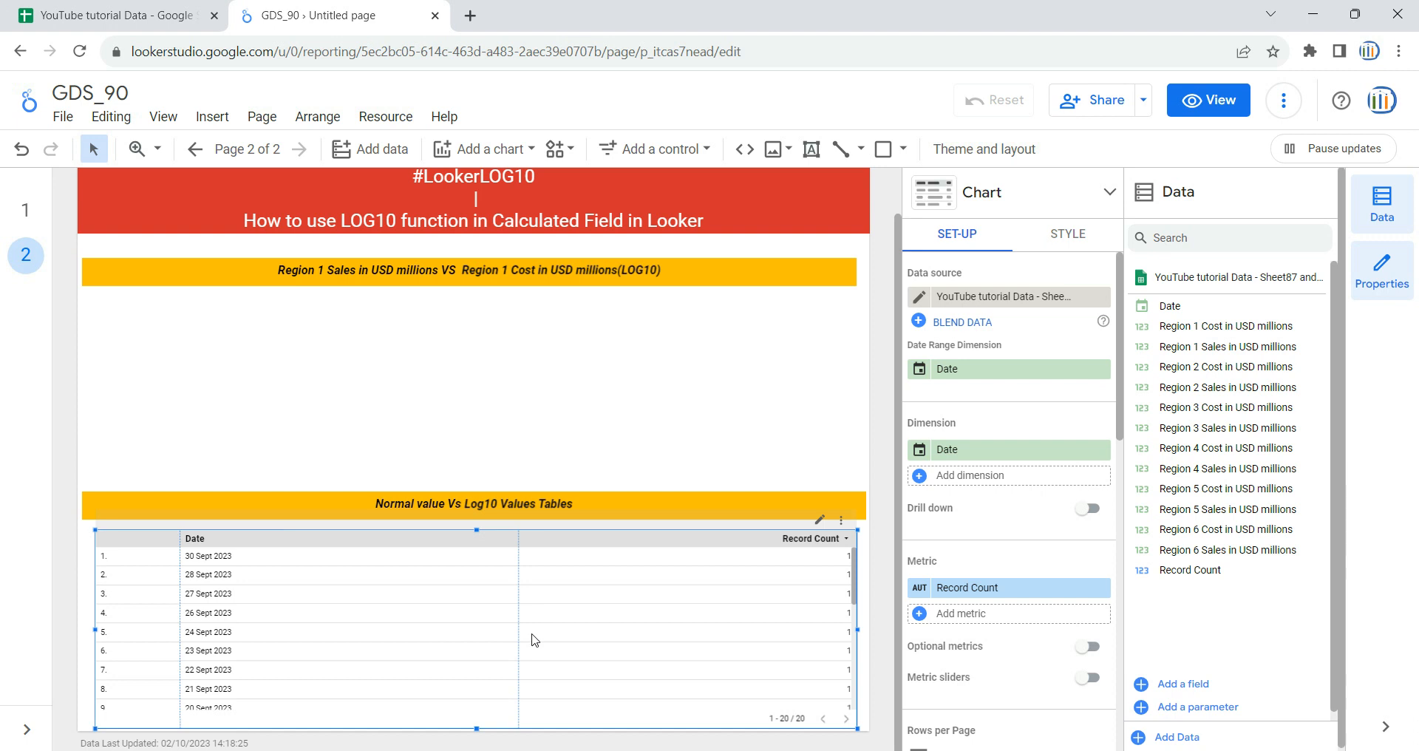
Step: Look at the data sources available to the table and view the finished example on page 1
left_click(972, 303)
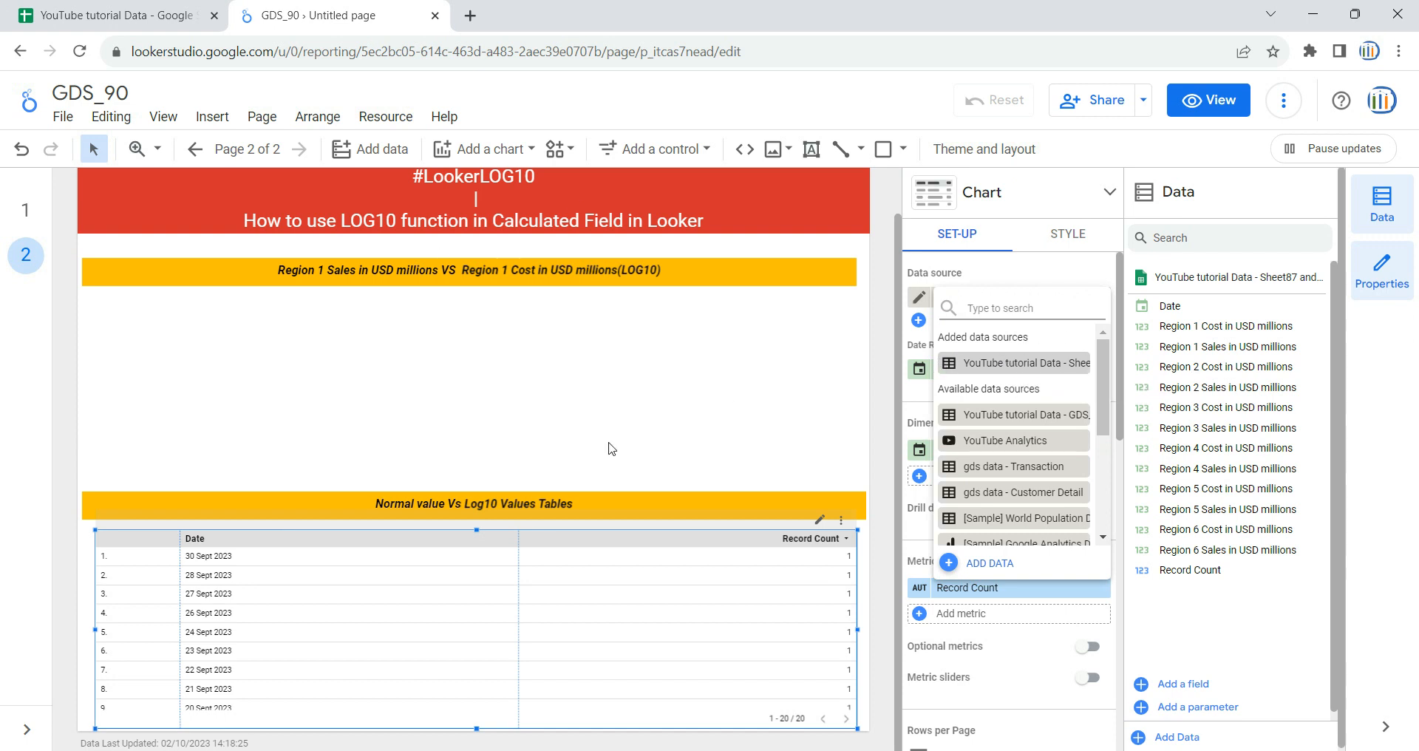
left_click(22, 220)
left_click(22, 220)
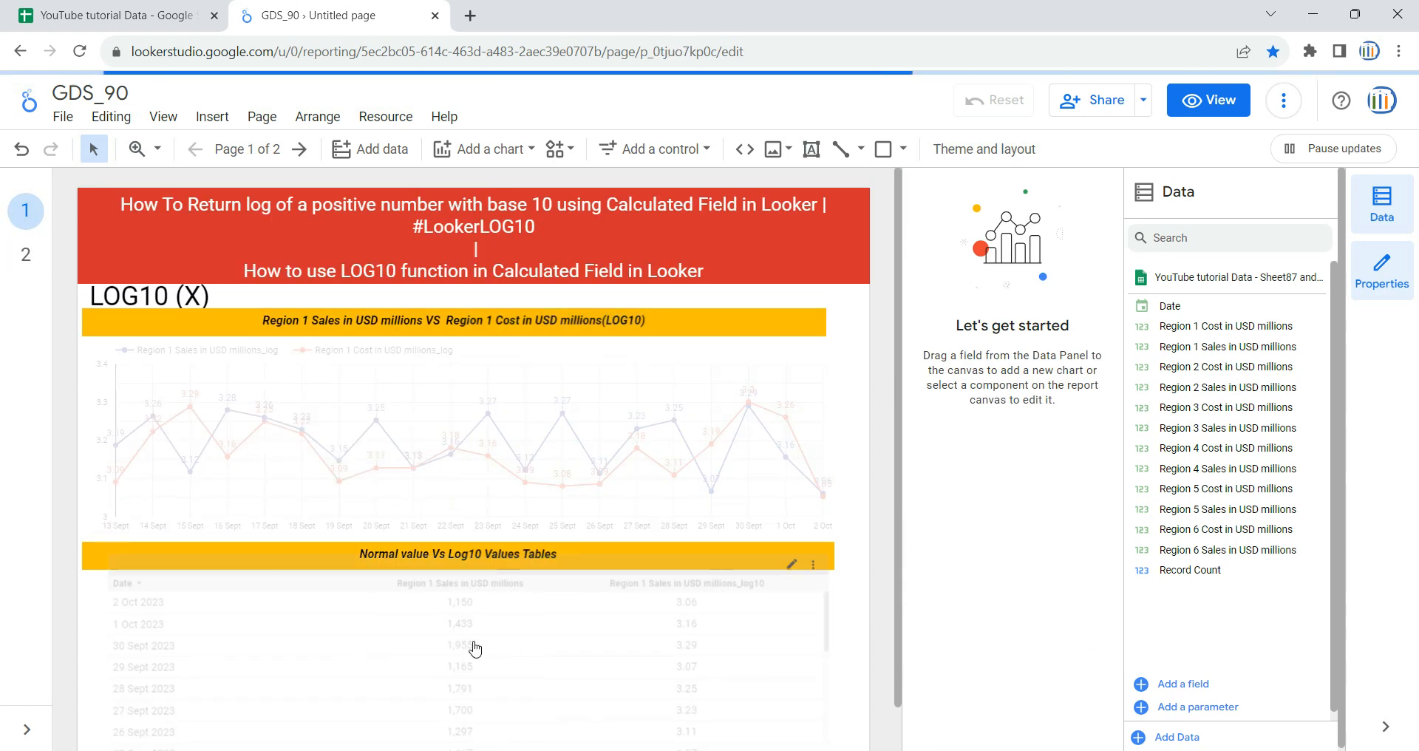
Step: Set the page 2 table's dimension to Date and its metric to Region 1 Cost in USD millions
left_click(27, 255)
left_click(763, 607)
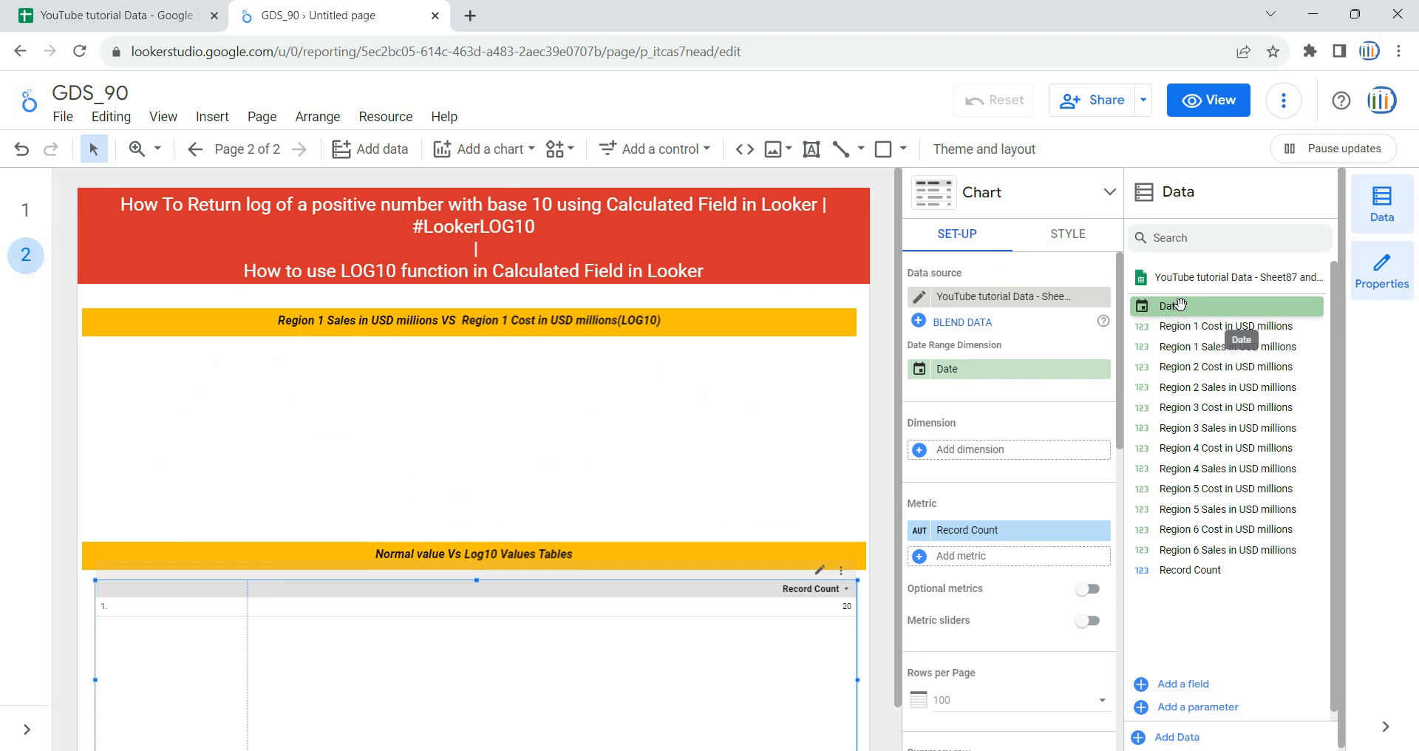
left_click_drag(1179, 304, 982, 454)
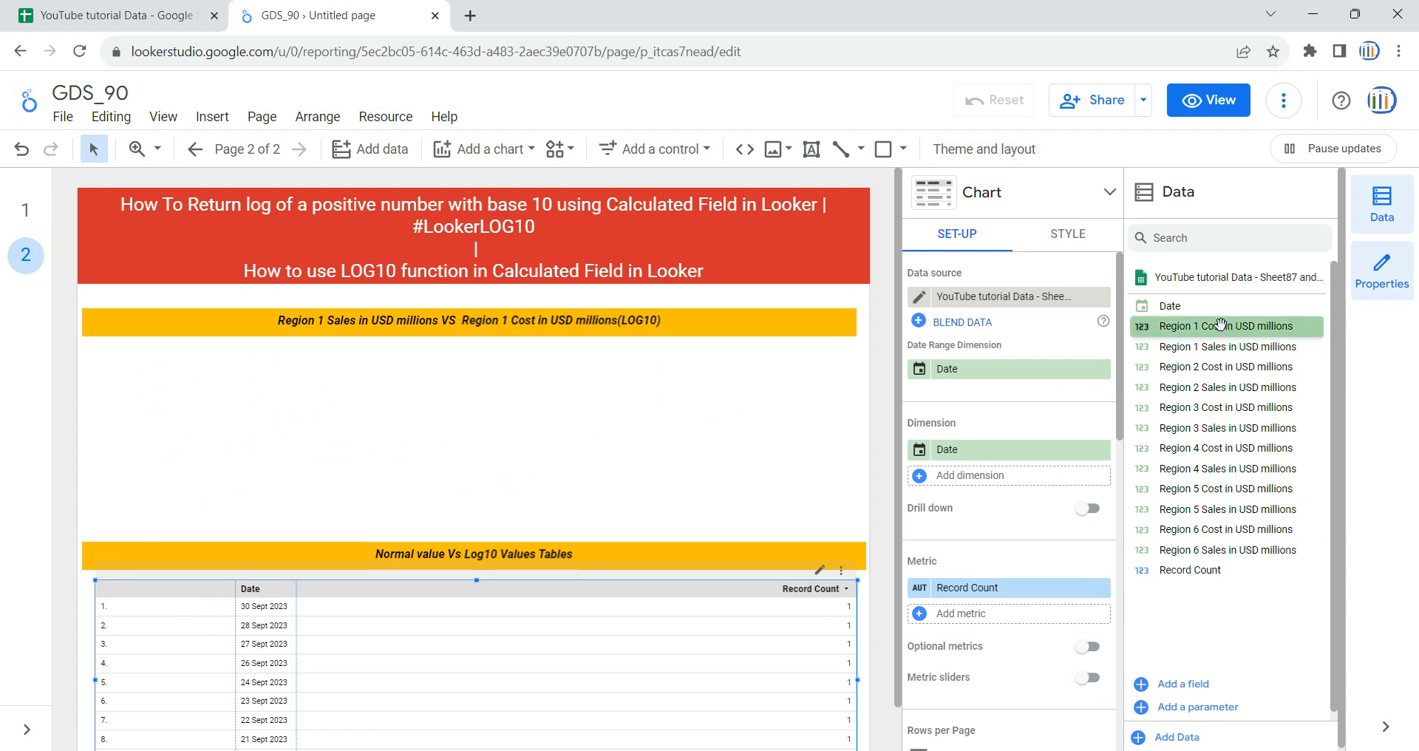
left_click_drag(1220, 326, 1027, 596)
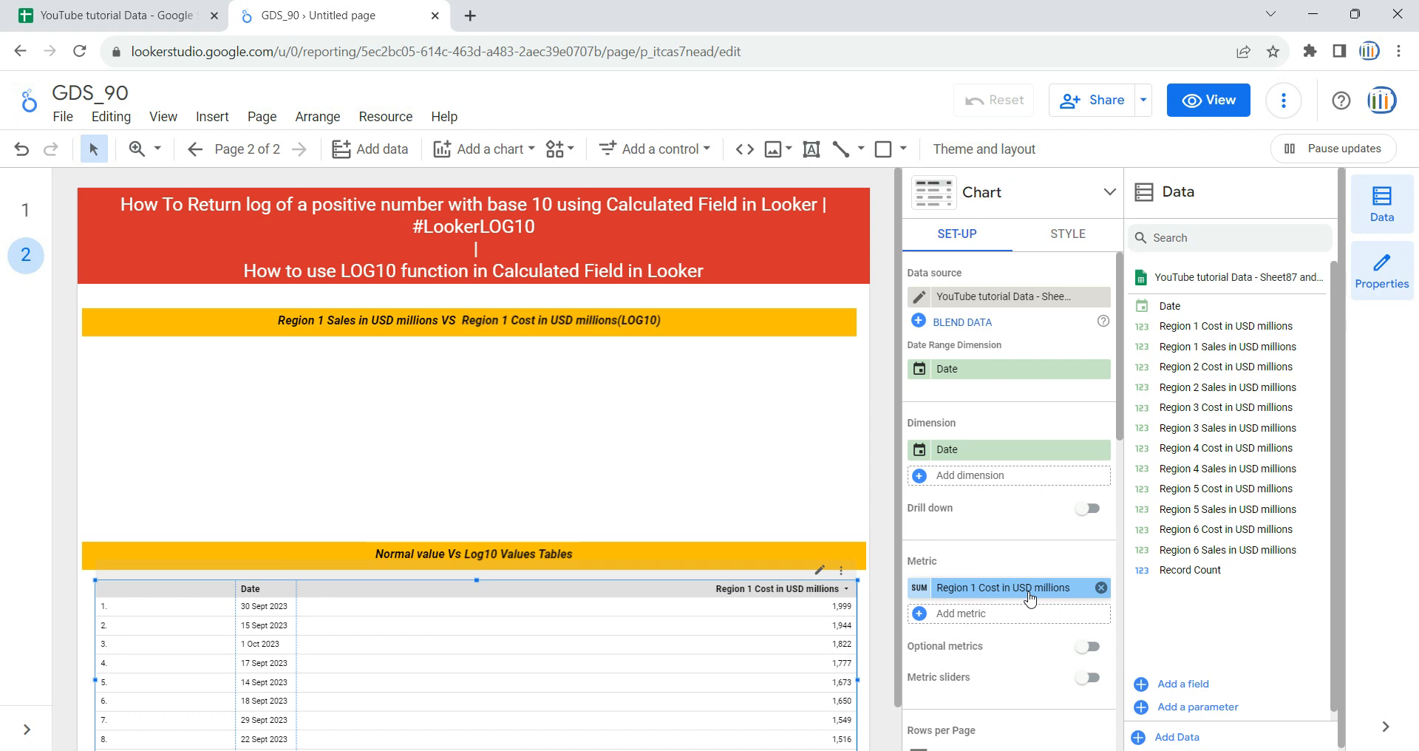
Step: Start a calculated metric for the table named Region 1 Cost in USD millions_log10, copying the base name from the Google Sheets header
left_click(954, 621)
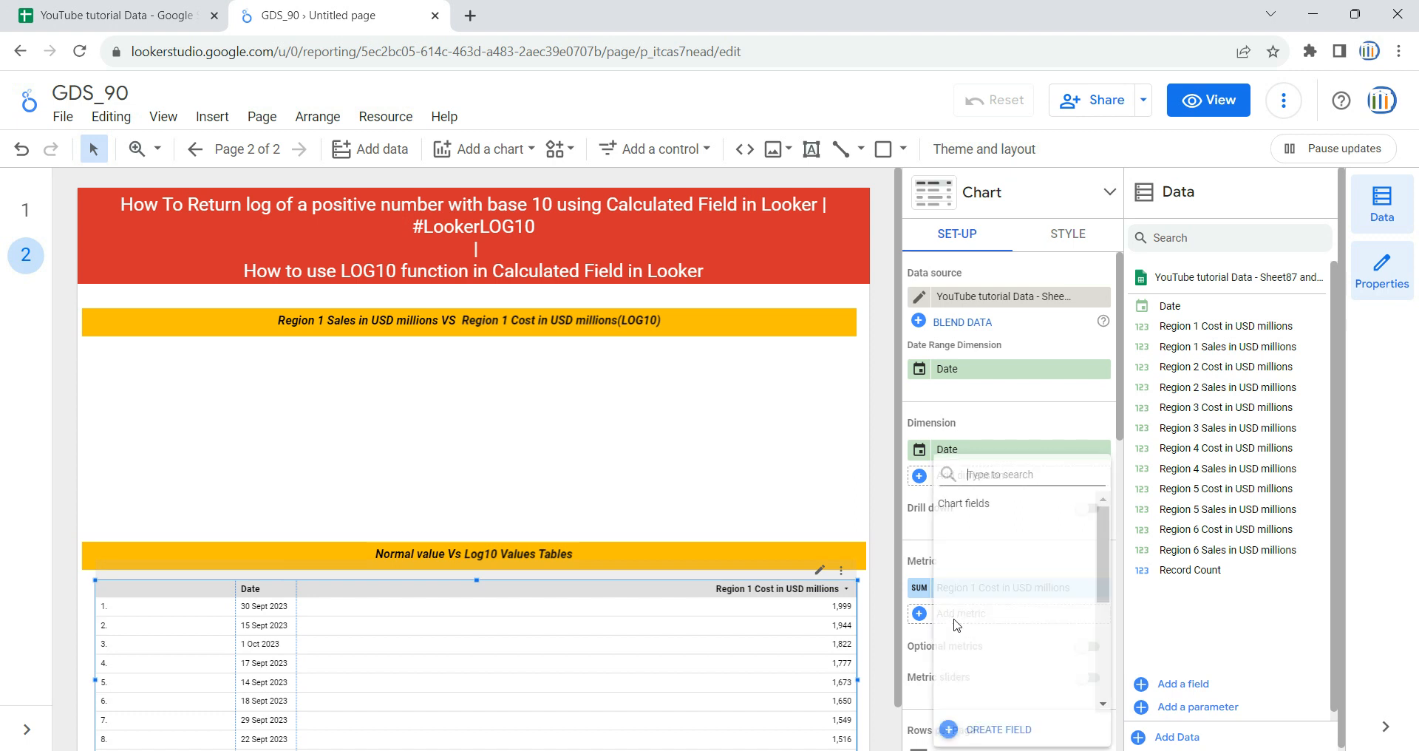
left_click(994, 730)
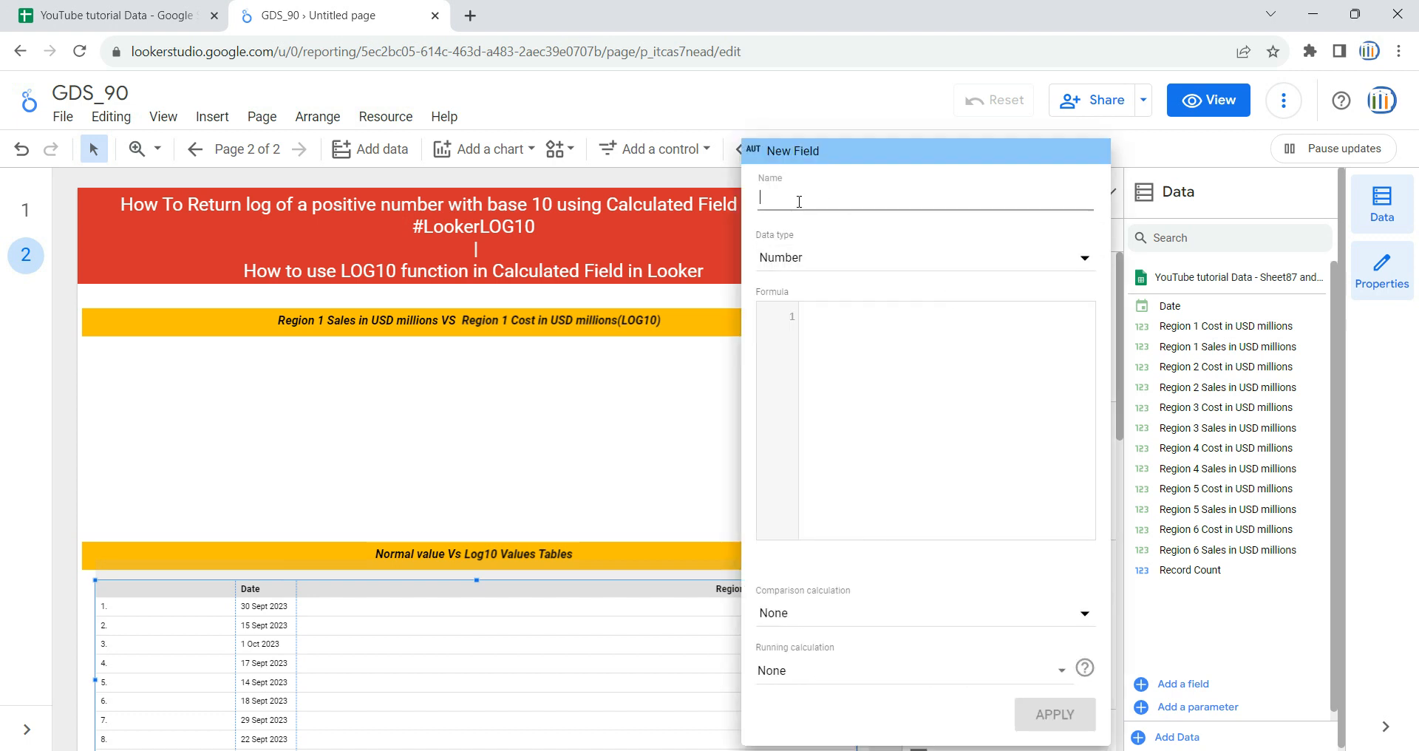
left_click(159, 15)
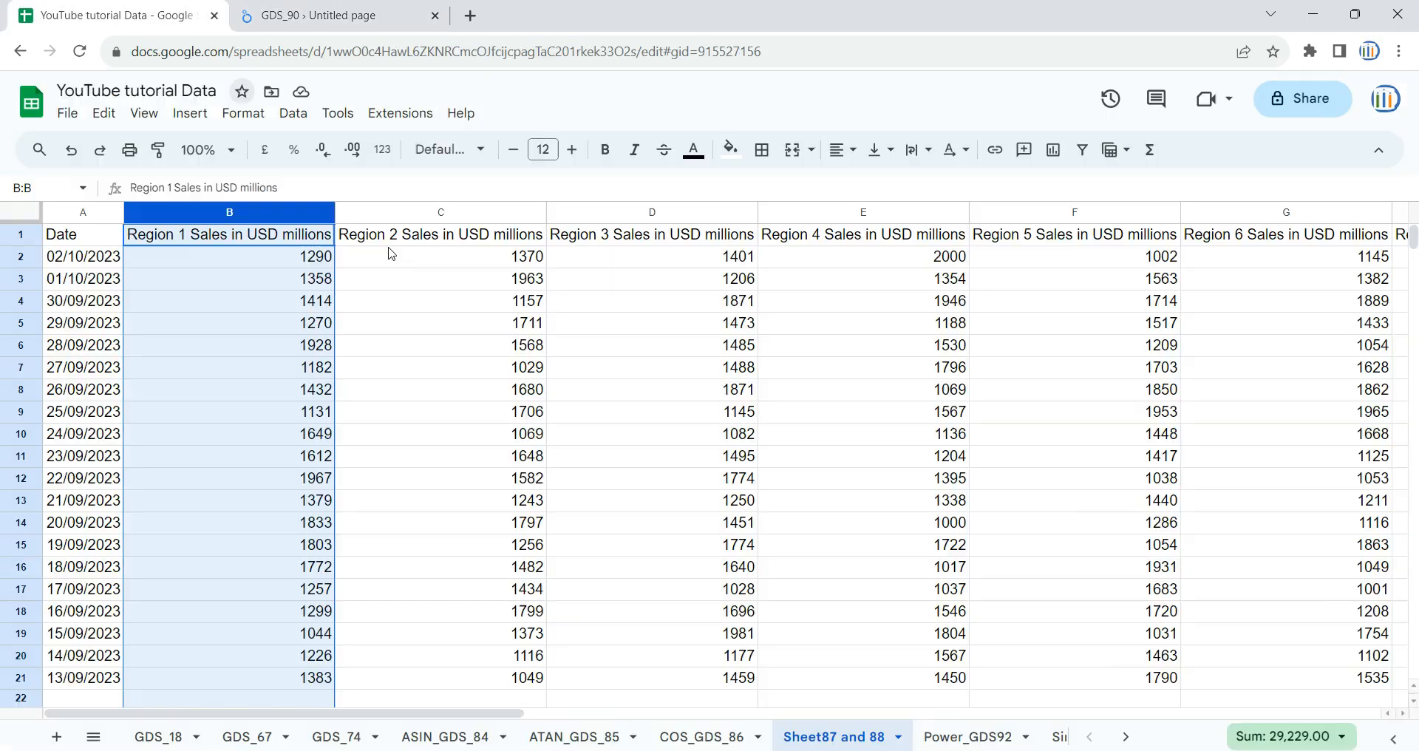
left_click_drag(445, 713, 658, 715)
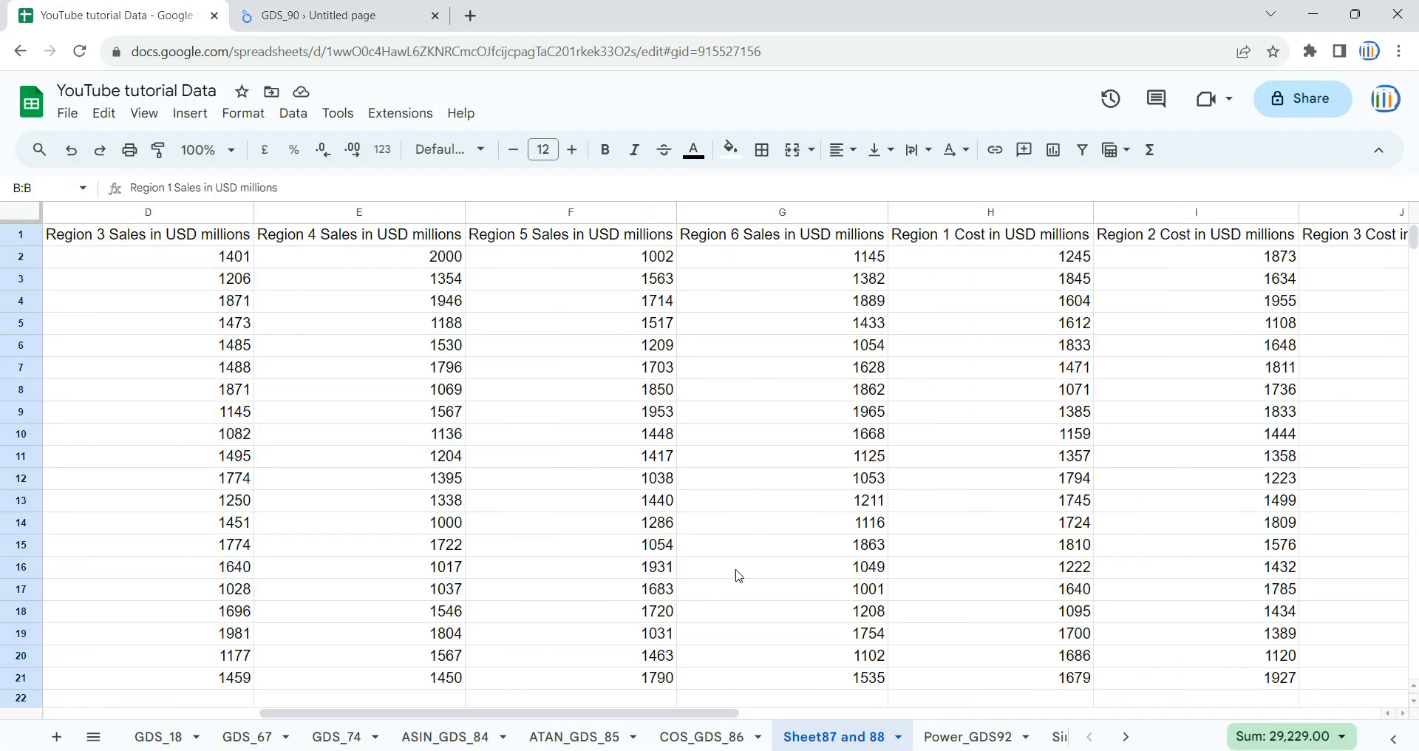
left_click(966, 242)
left_click(333, 15)
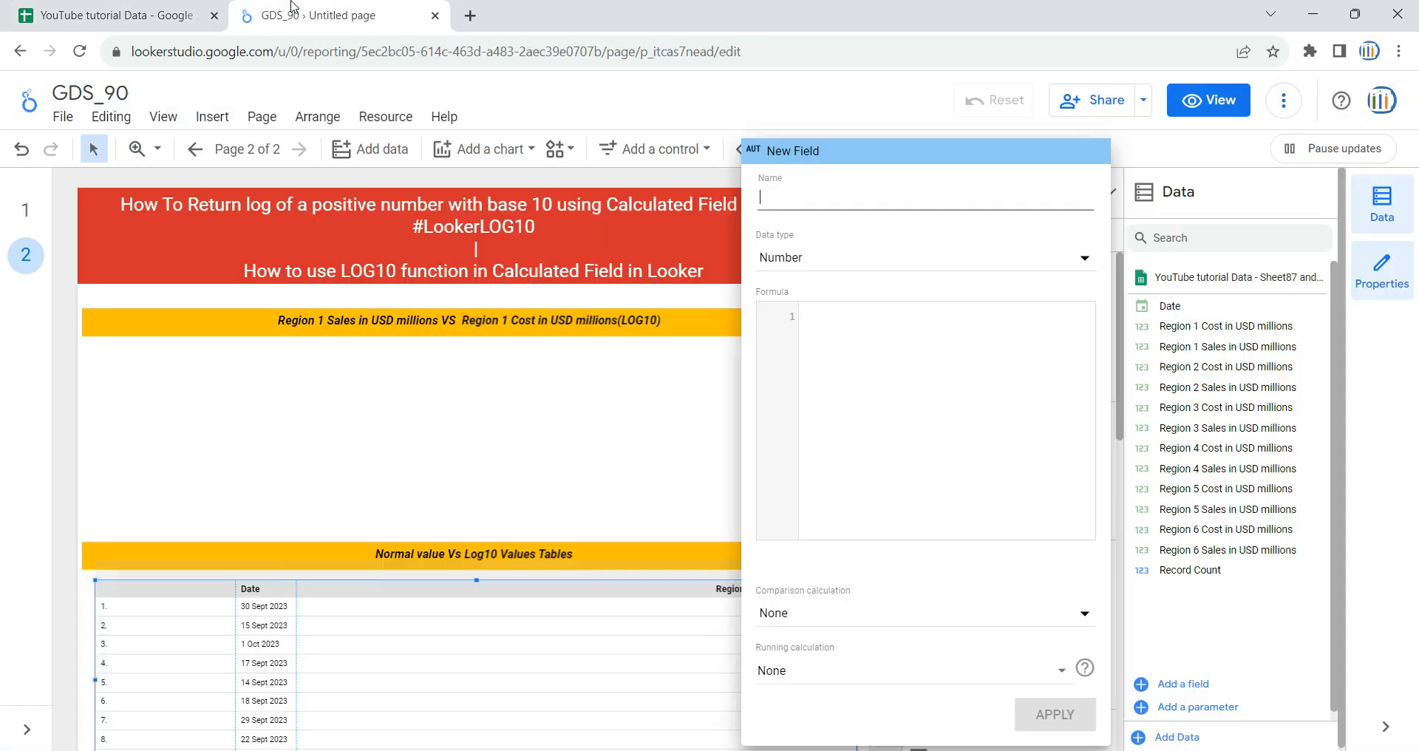
type("Region 1 Cost in USD millions")
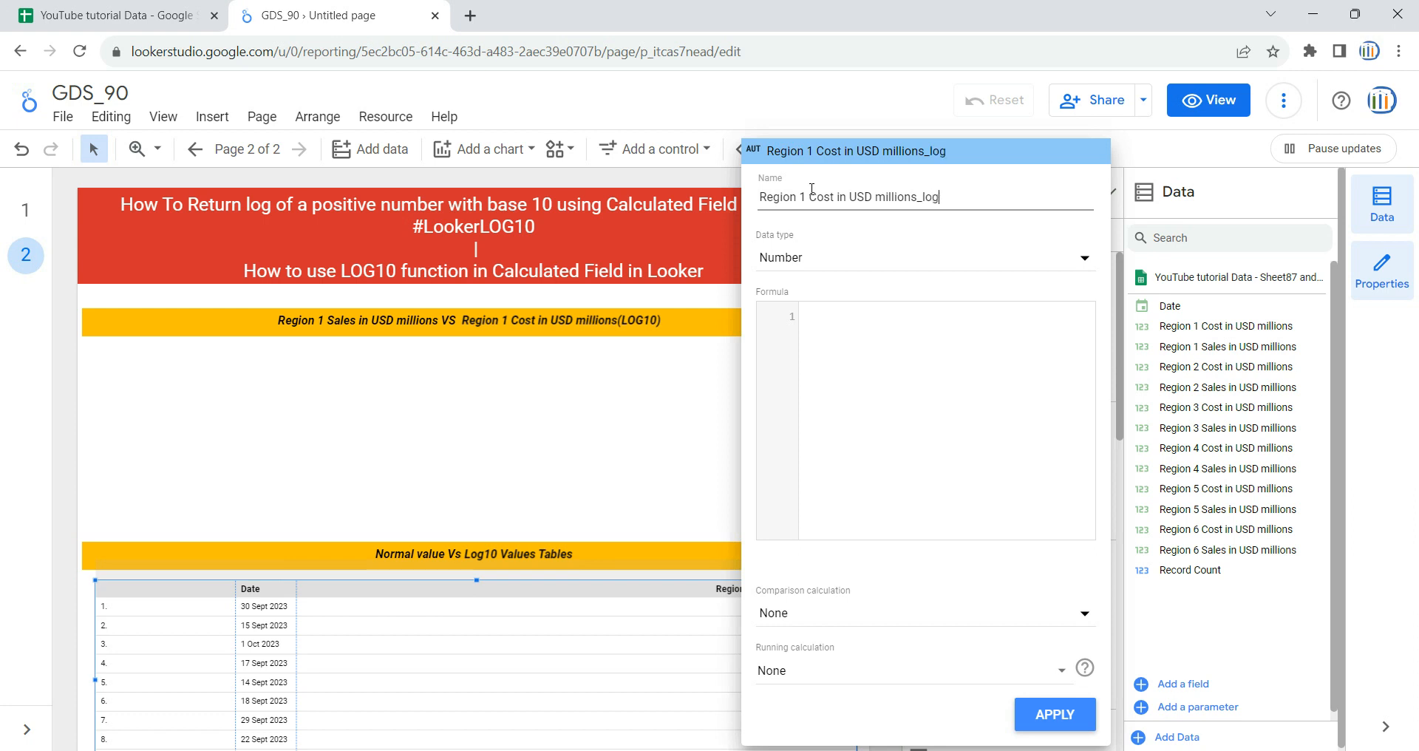
Step: Give the table's calculated metric the formula LOG10(Region 1 Cost in USD millions) and apply it
left_click(873, 333)
type("log")
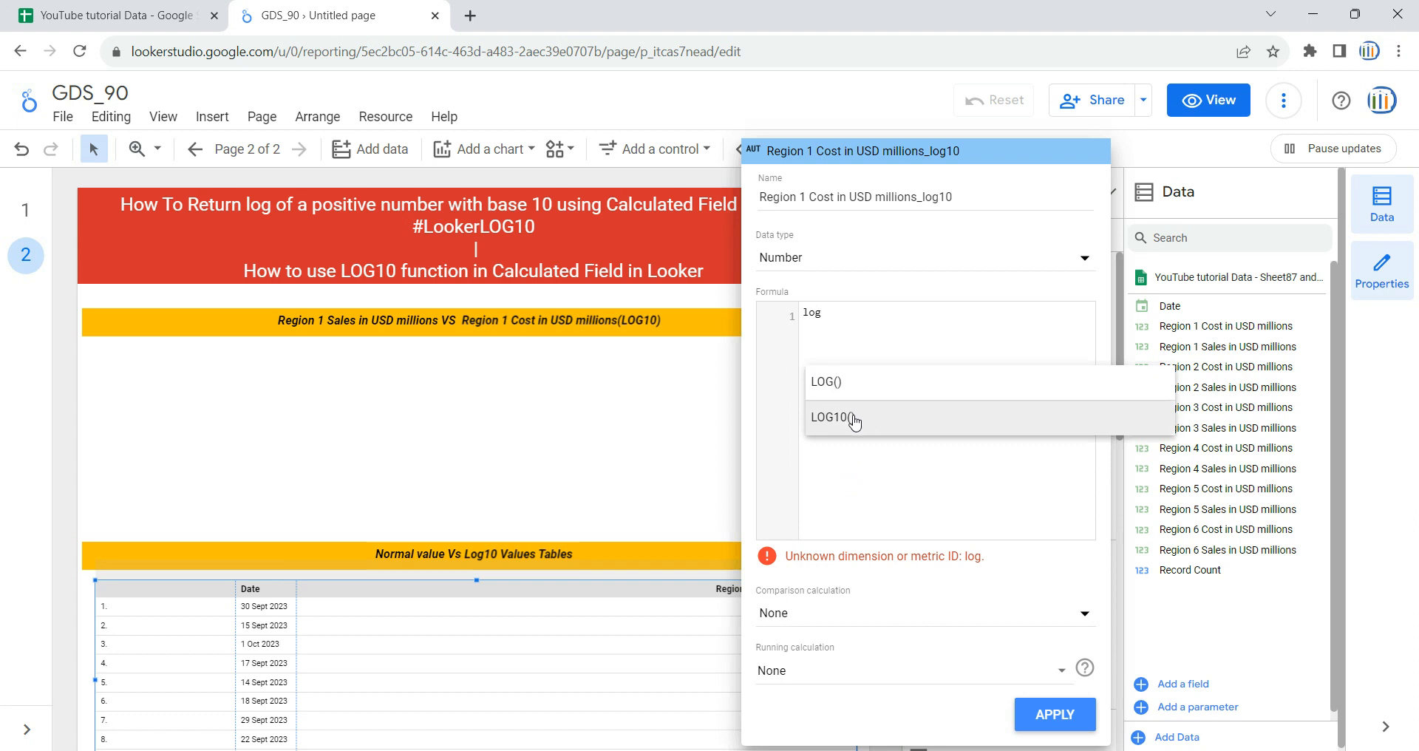
left_click(853, 420)
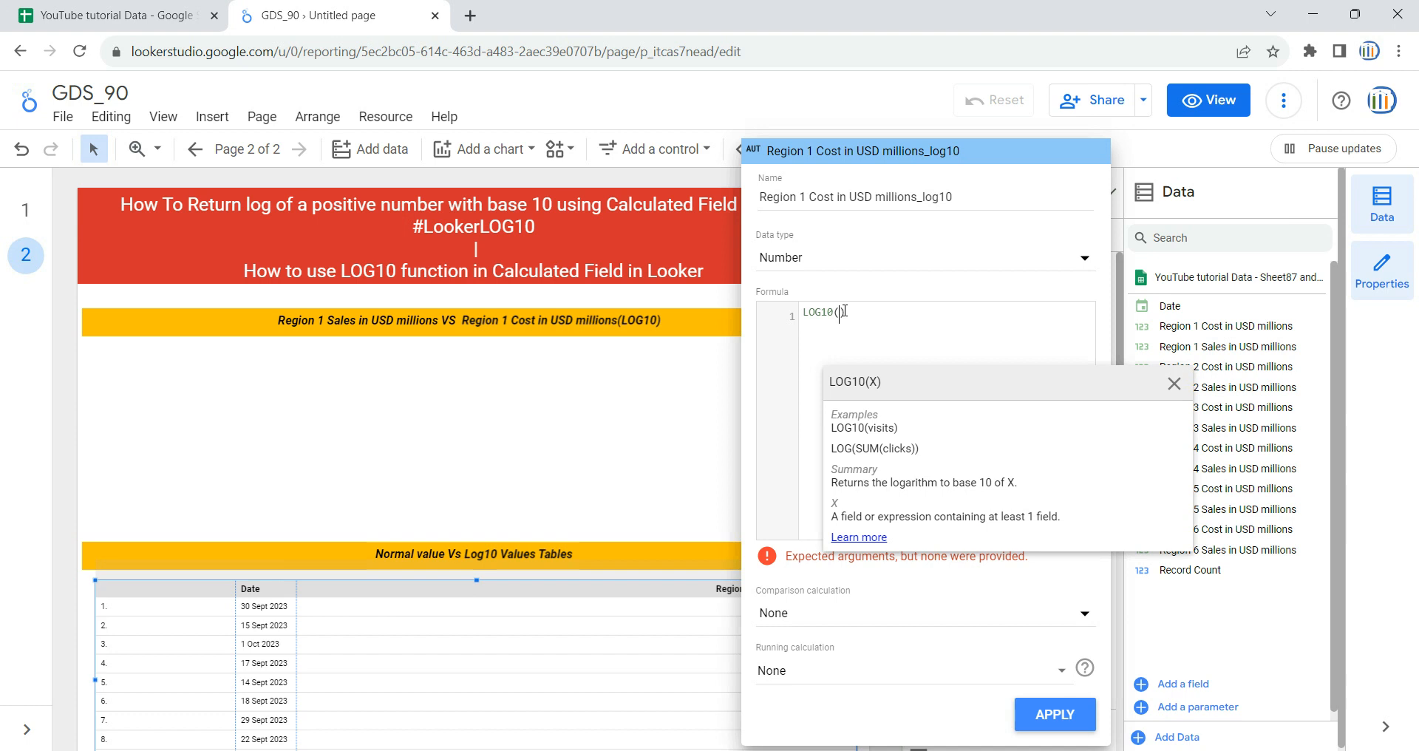
type("Region 1 Cost in USD millions")
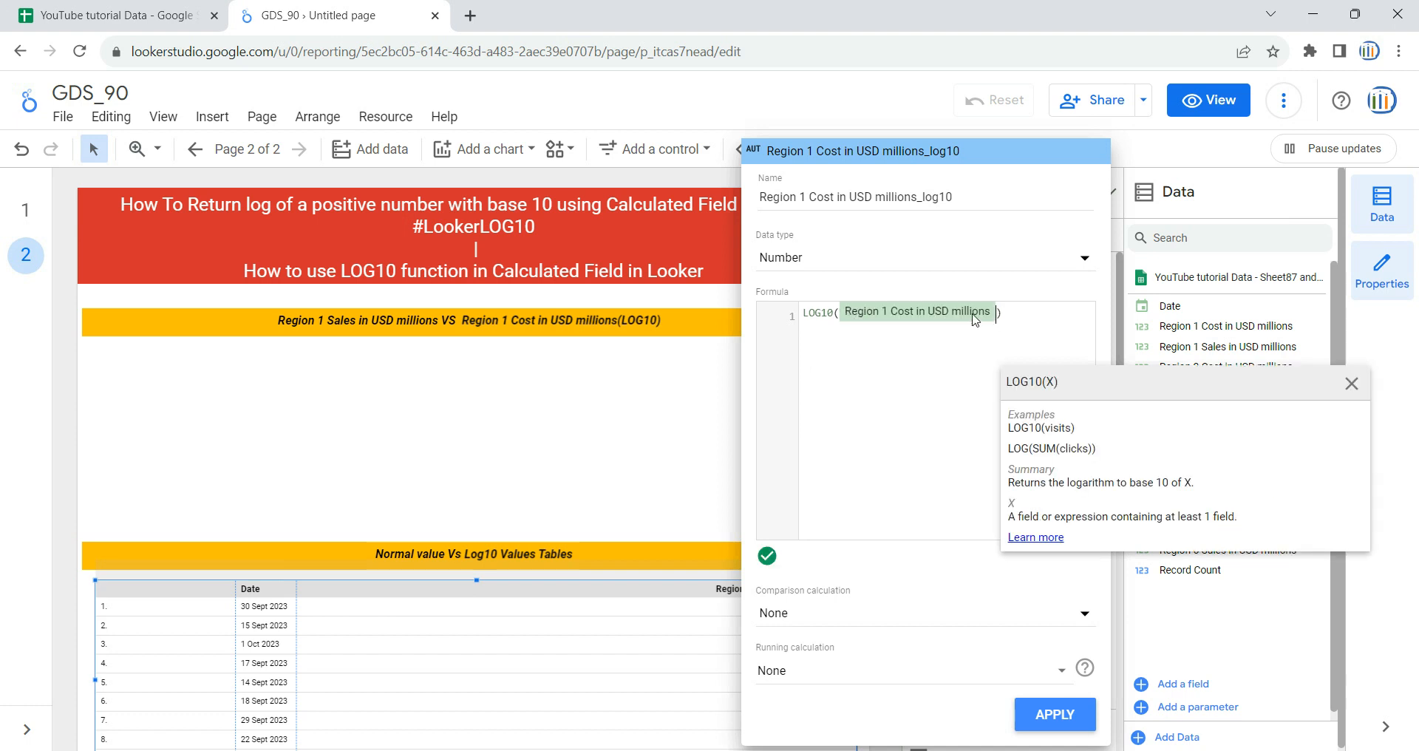
left_click(1016, 310)
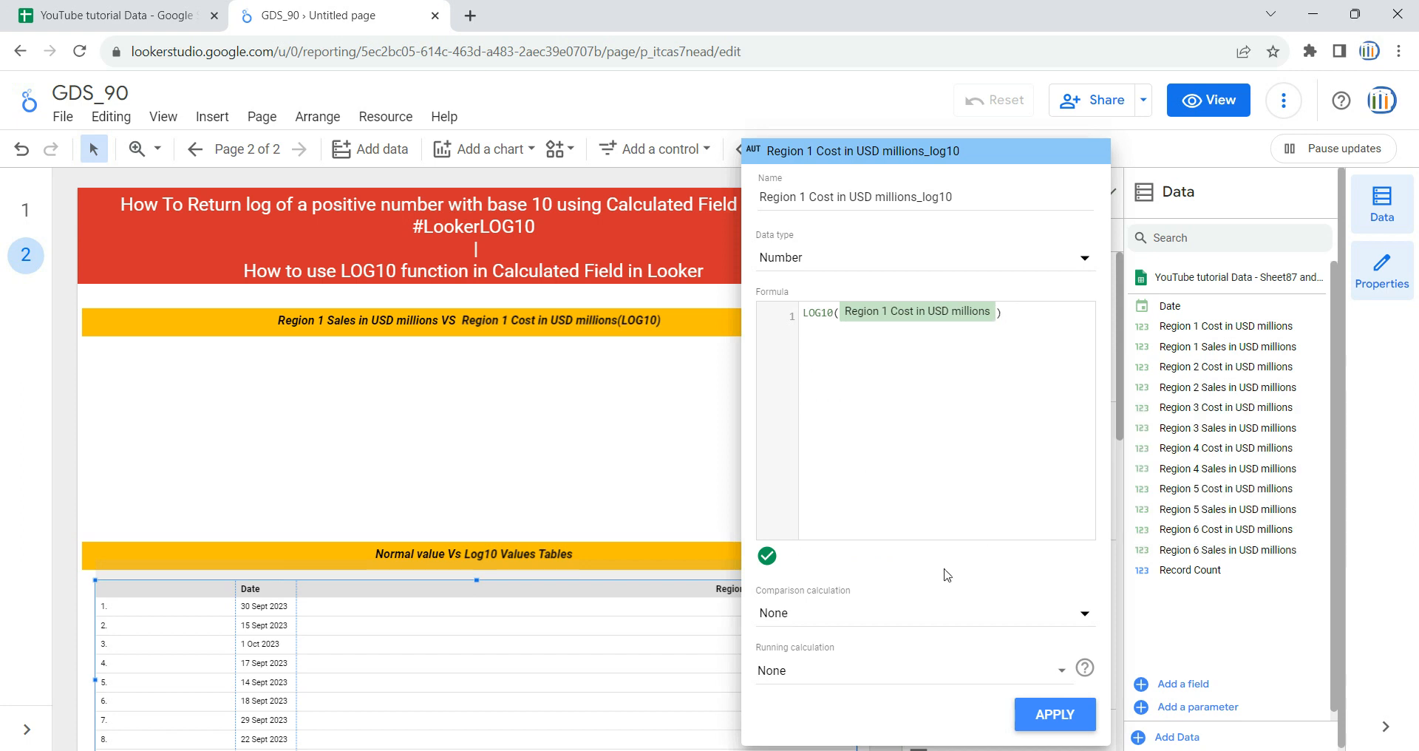
left_click(1055, 714)
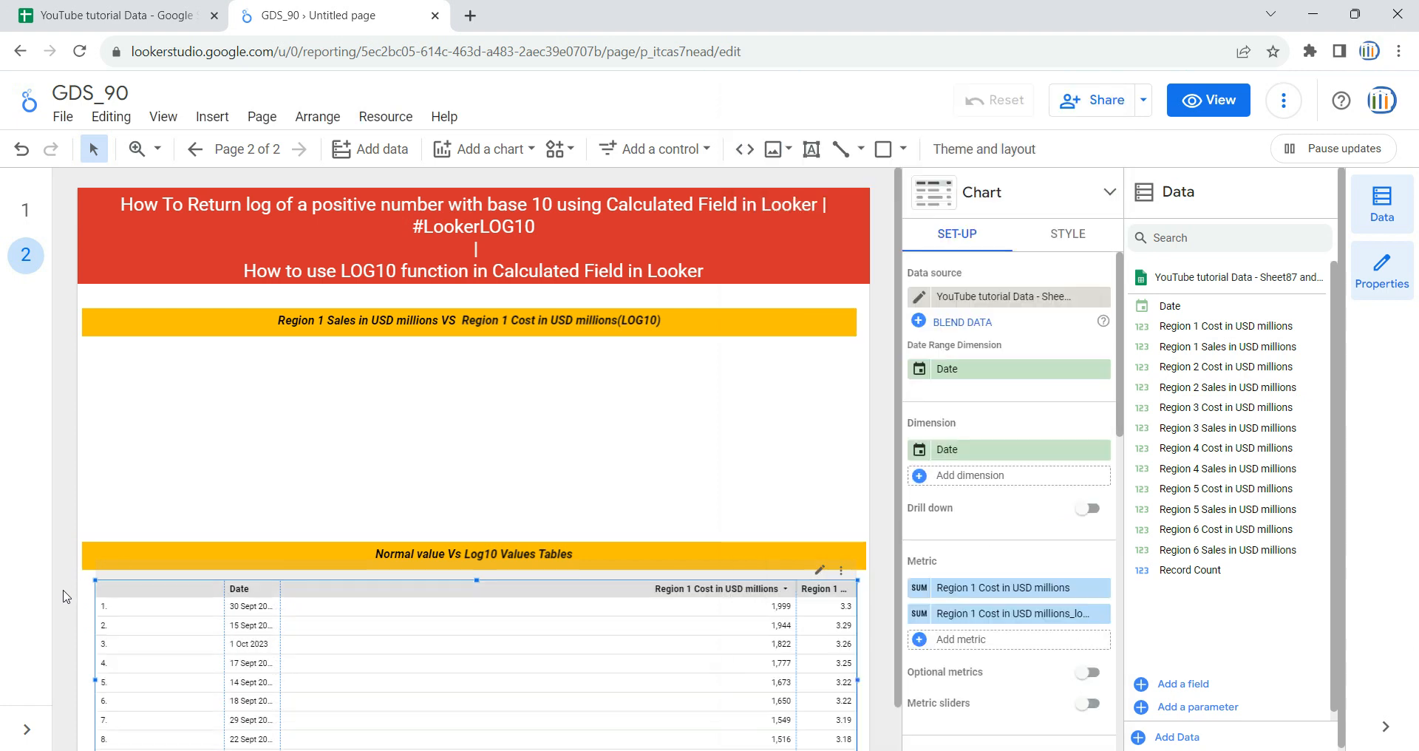
Step: Widen the table's Region 1 Cost in USD millions_log10 column to show its full header and look over the table's rows
left_click_drag(796, 628, 532, 642)
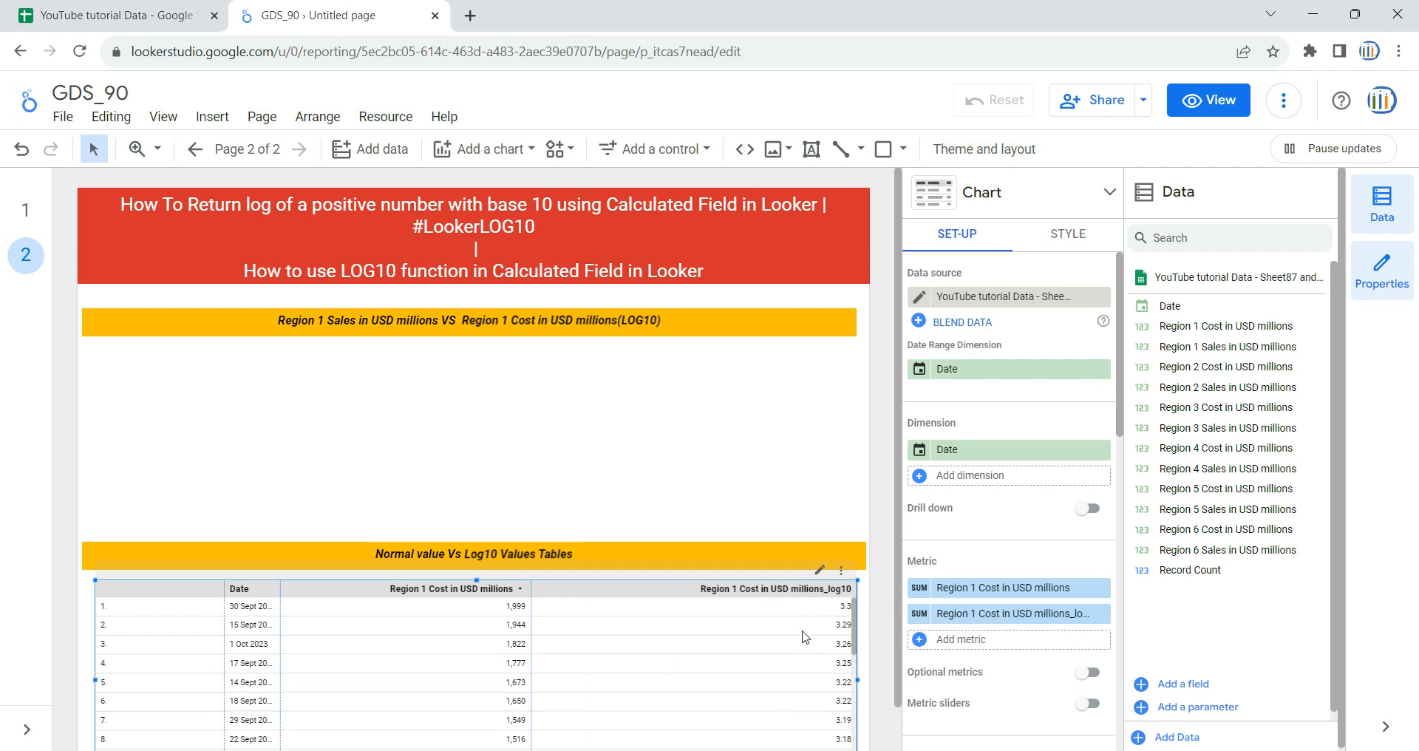
left_click_drag(898, 545, 898, 594)
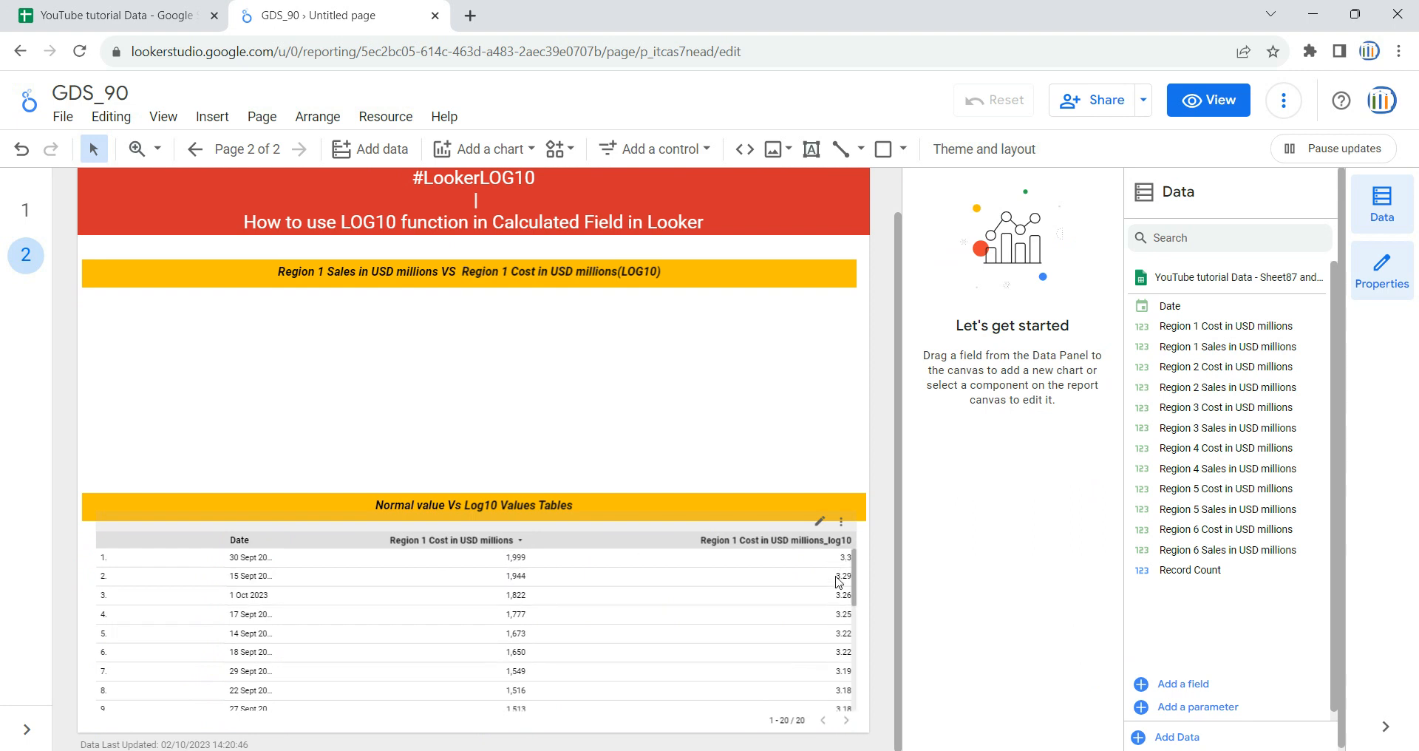
scroll(416, 403, "up", 2)
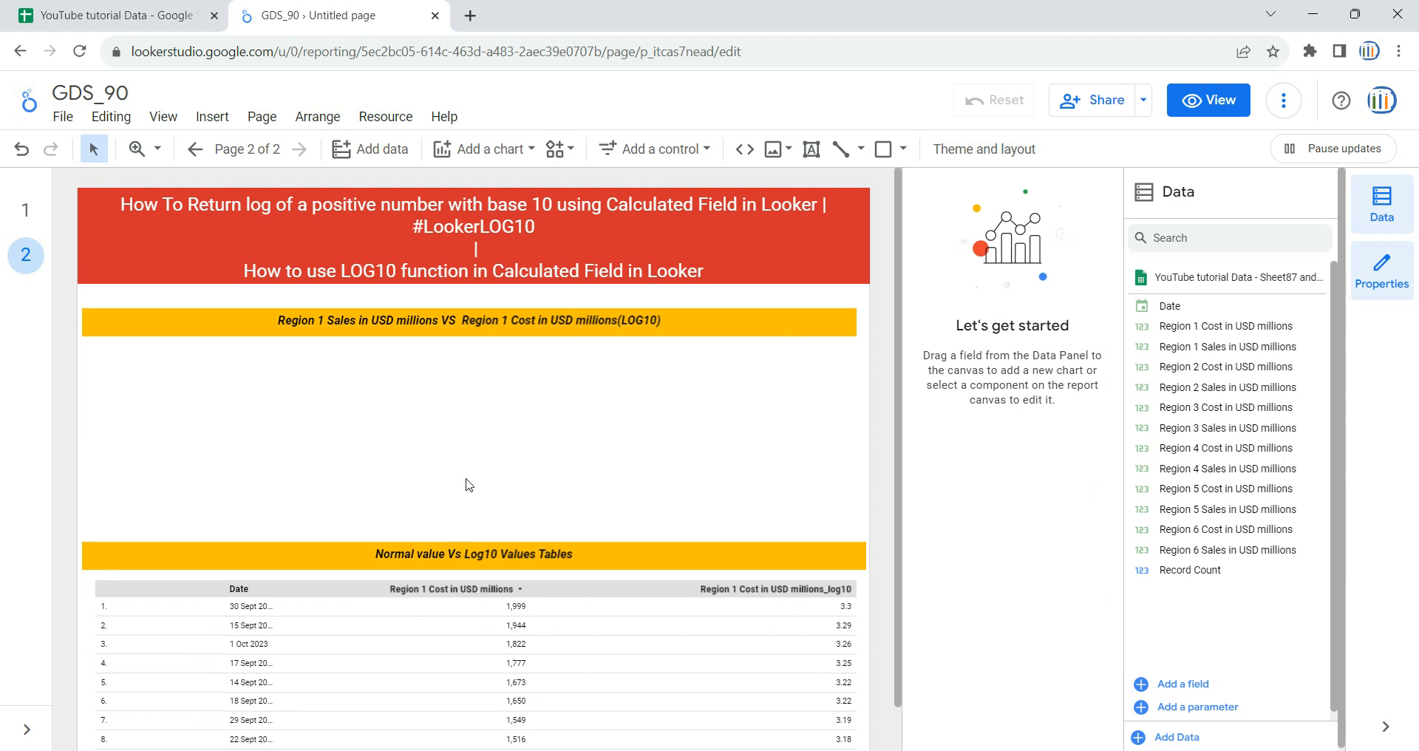
Step: Move the Region 1 Sales in USD millions VS Region 1 Cost in USD millions(LOG10) banner up to just below the red title
left_click(469, 312)
left_click_drag(456, 307, 454, 290)
left_click(452, 362)
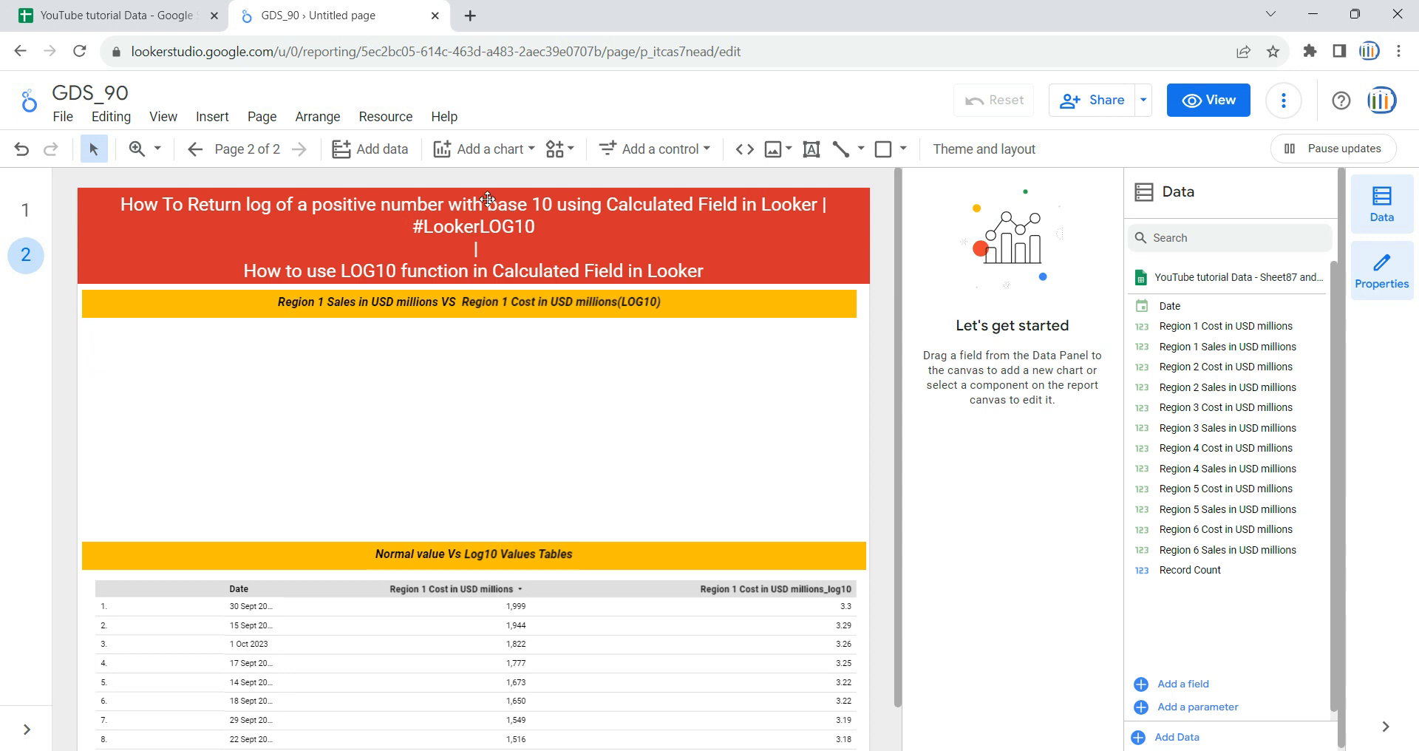
Step: Insert a time series chart between the two yellow banners and widen it to the upper banner's full width
left_click(504, 158)
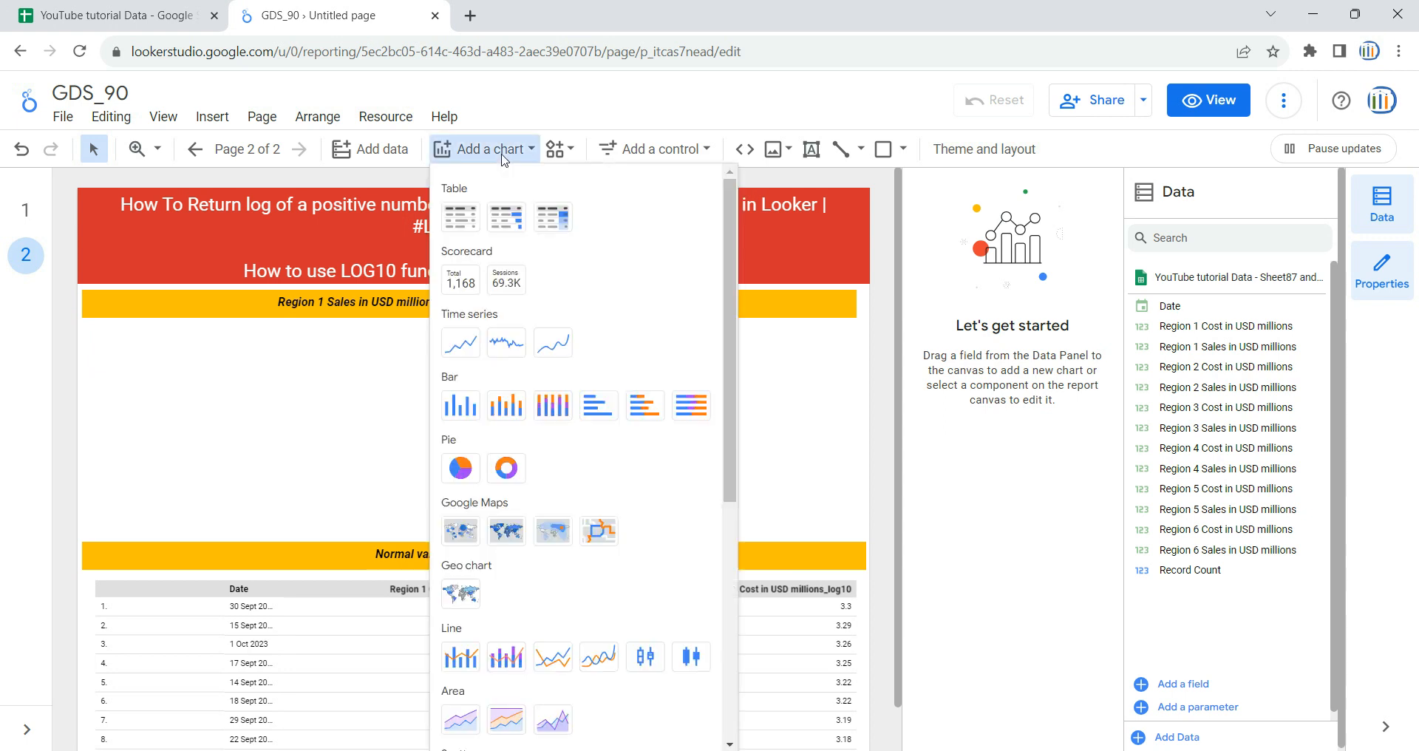
left_click(553, 342)
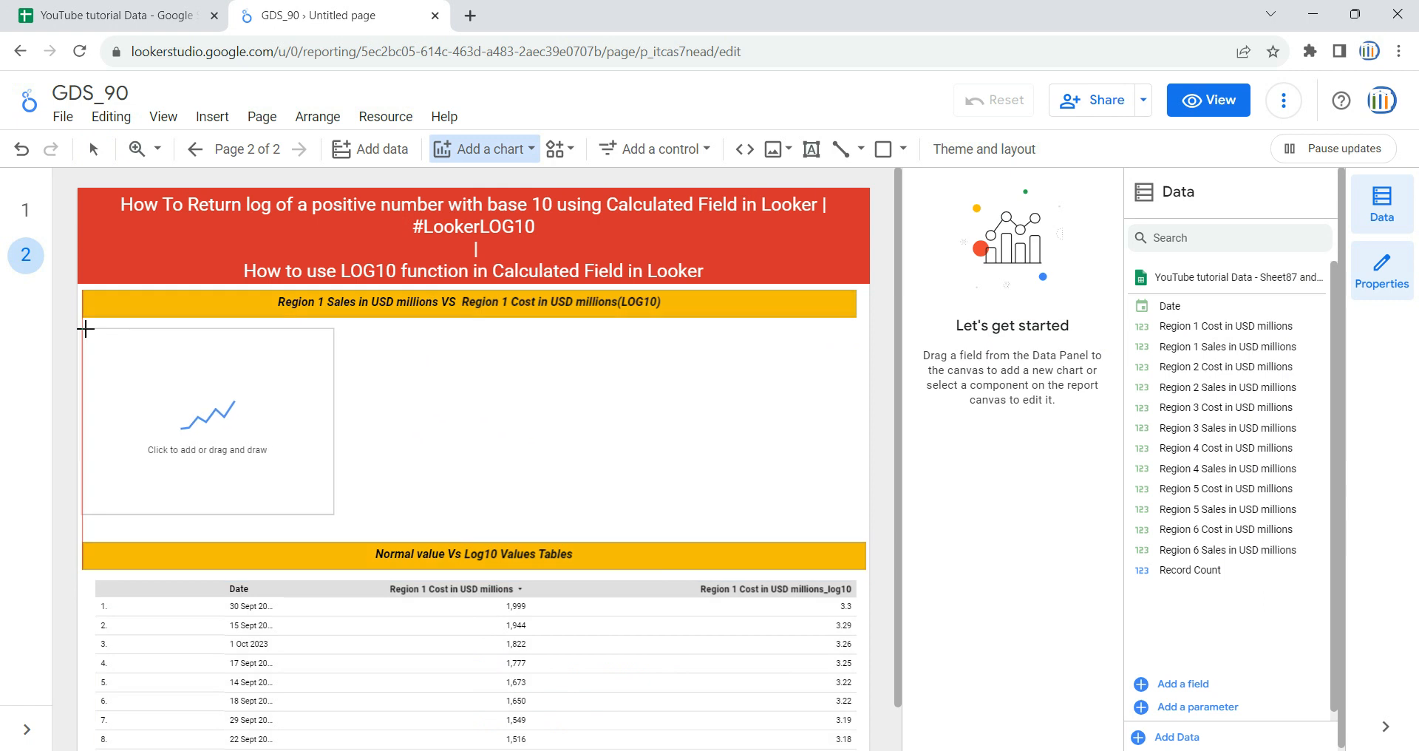
left_click_drag(85, 328, 348, 526)
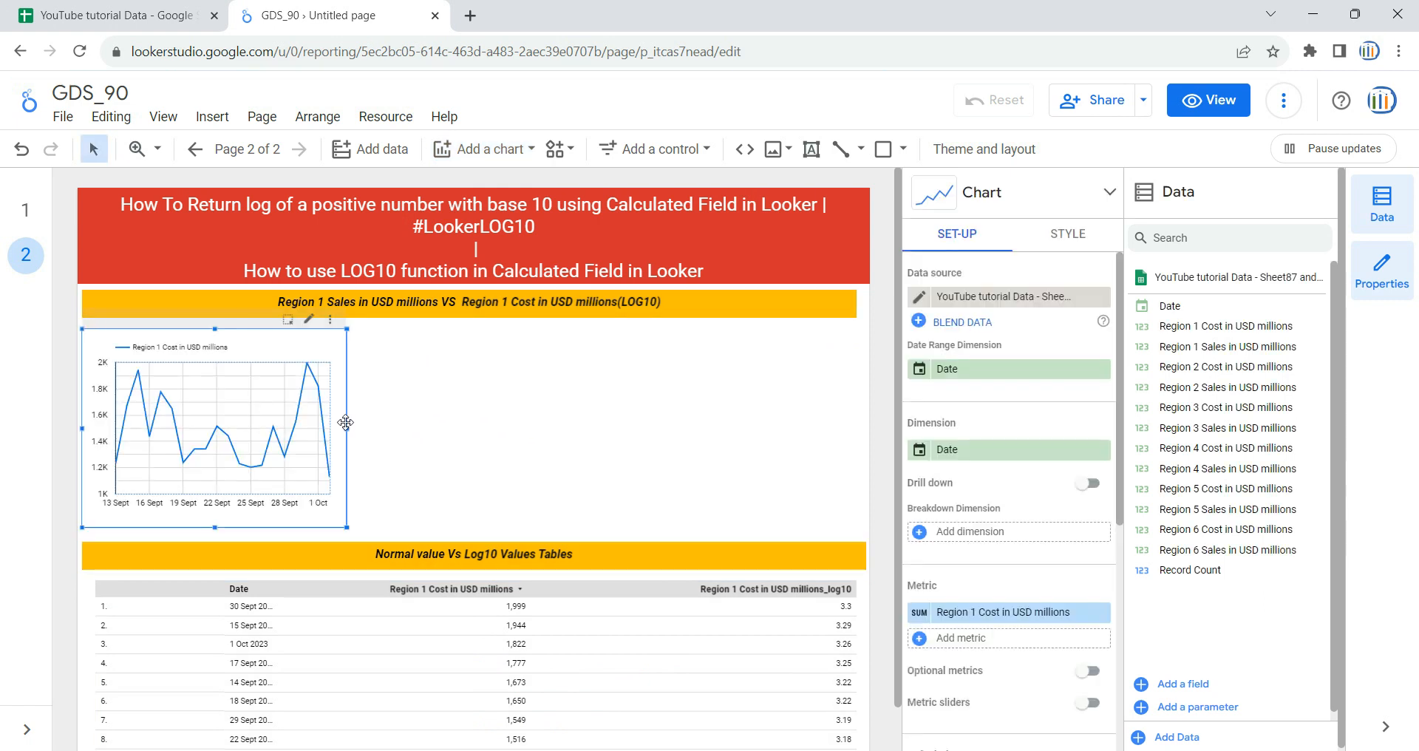
left_click_drag(345, 424, 857, 416)
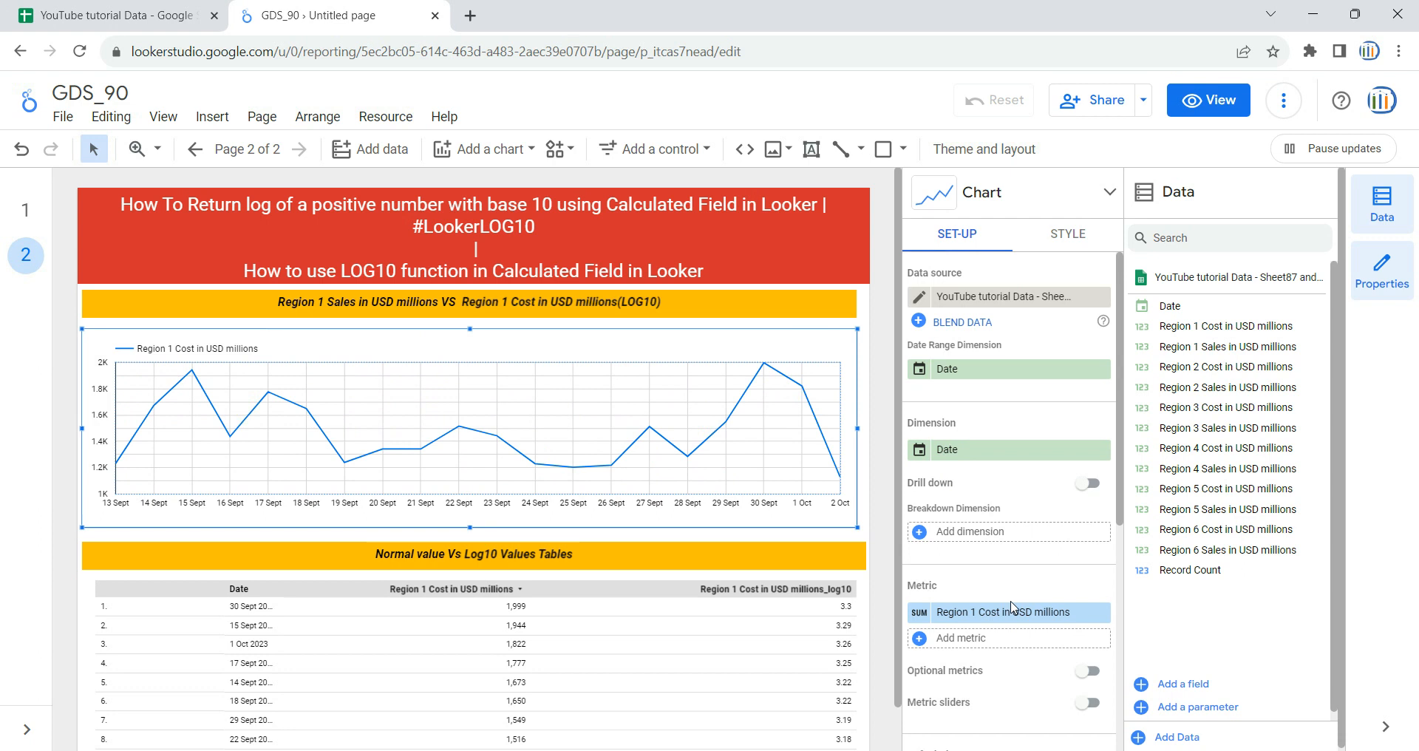
Step: Review the Region 1 Cost and Region 1 Sales columns in Google Sheets and return to the Looker Studio report
left_click(142, 17)
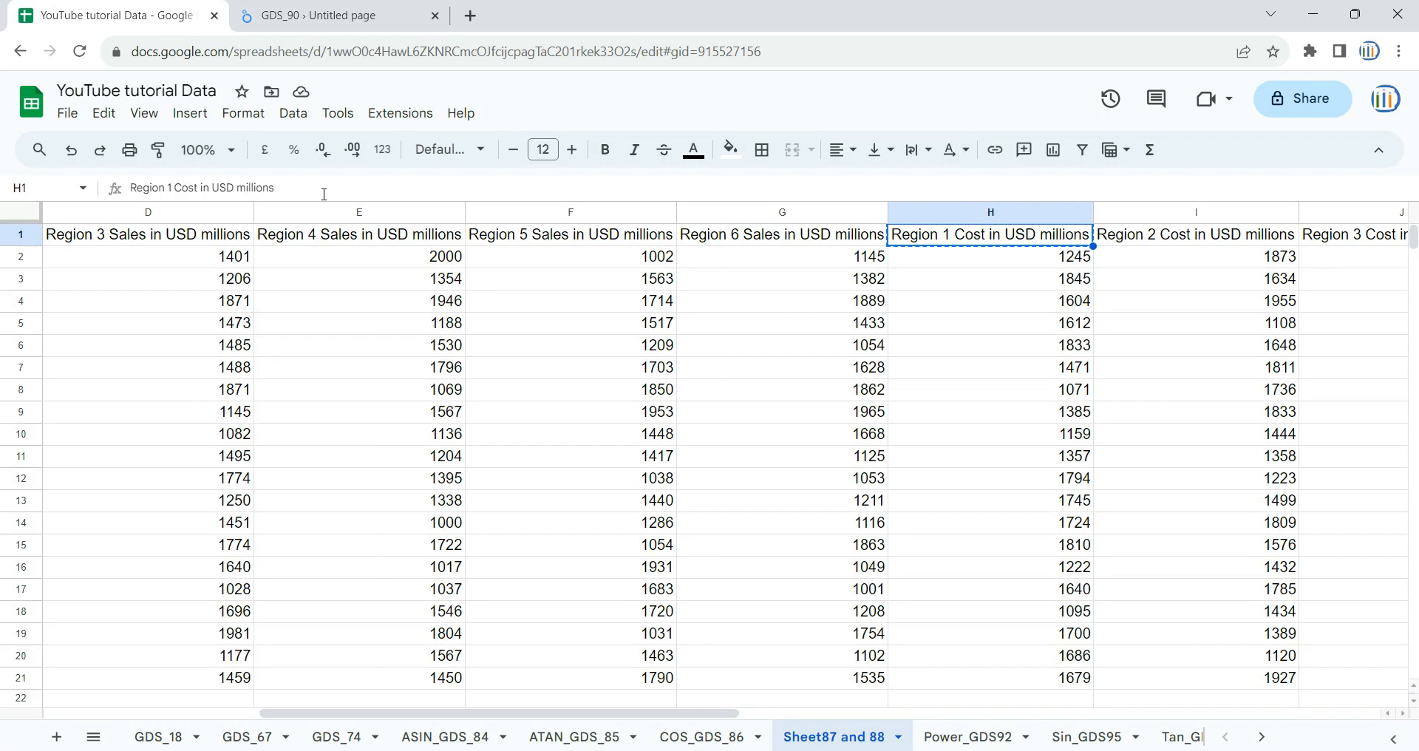
left_click(1025, 210)
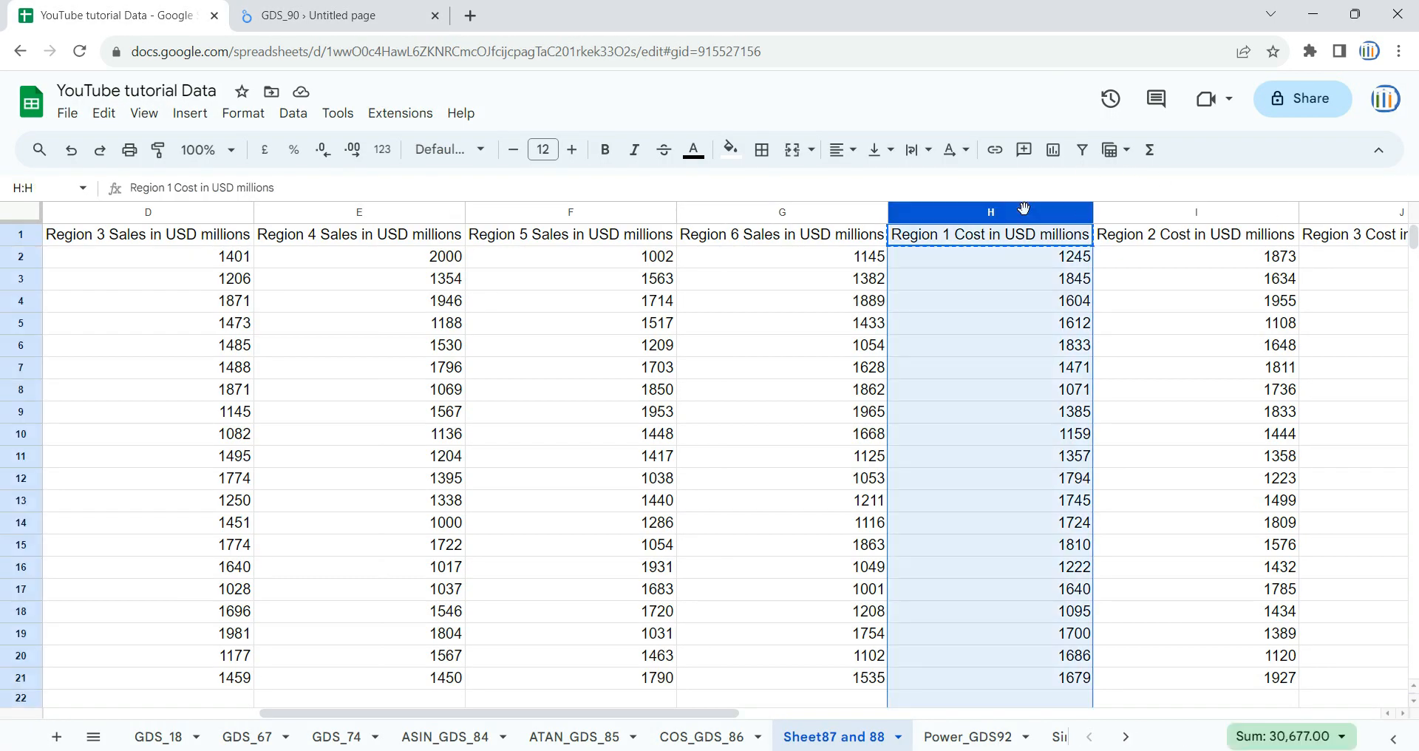
left_click_drag(509, 713, 294, 713)
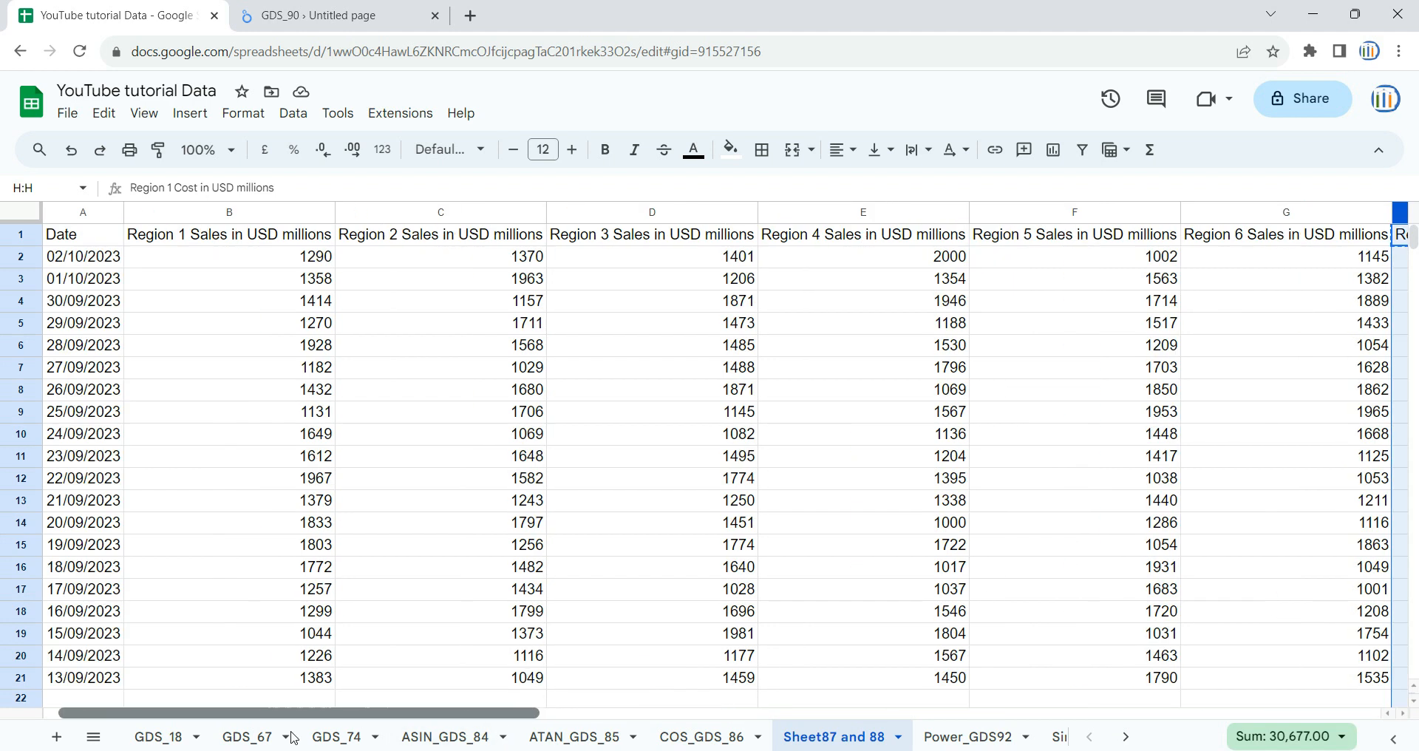
left_click(240, 213)
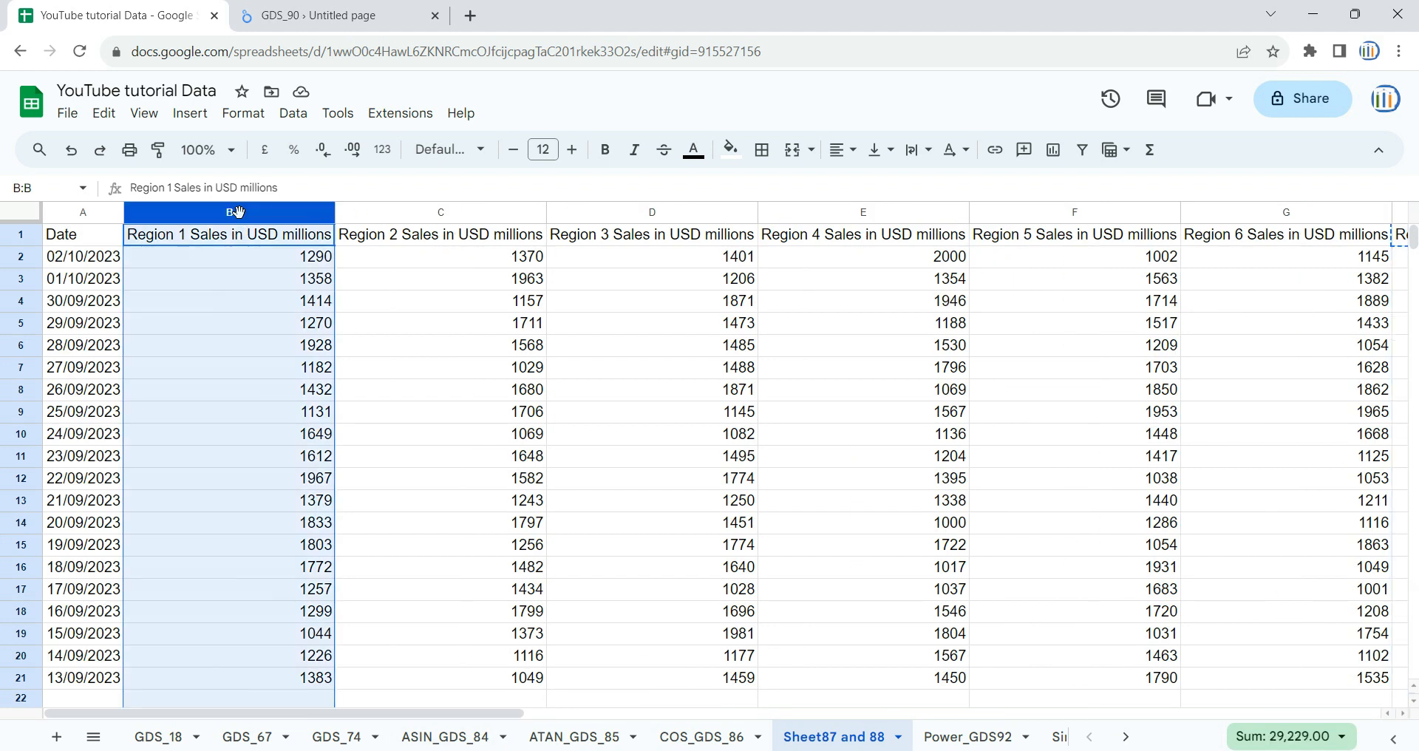
left_click(361, 6)
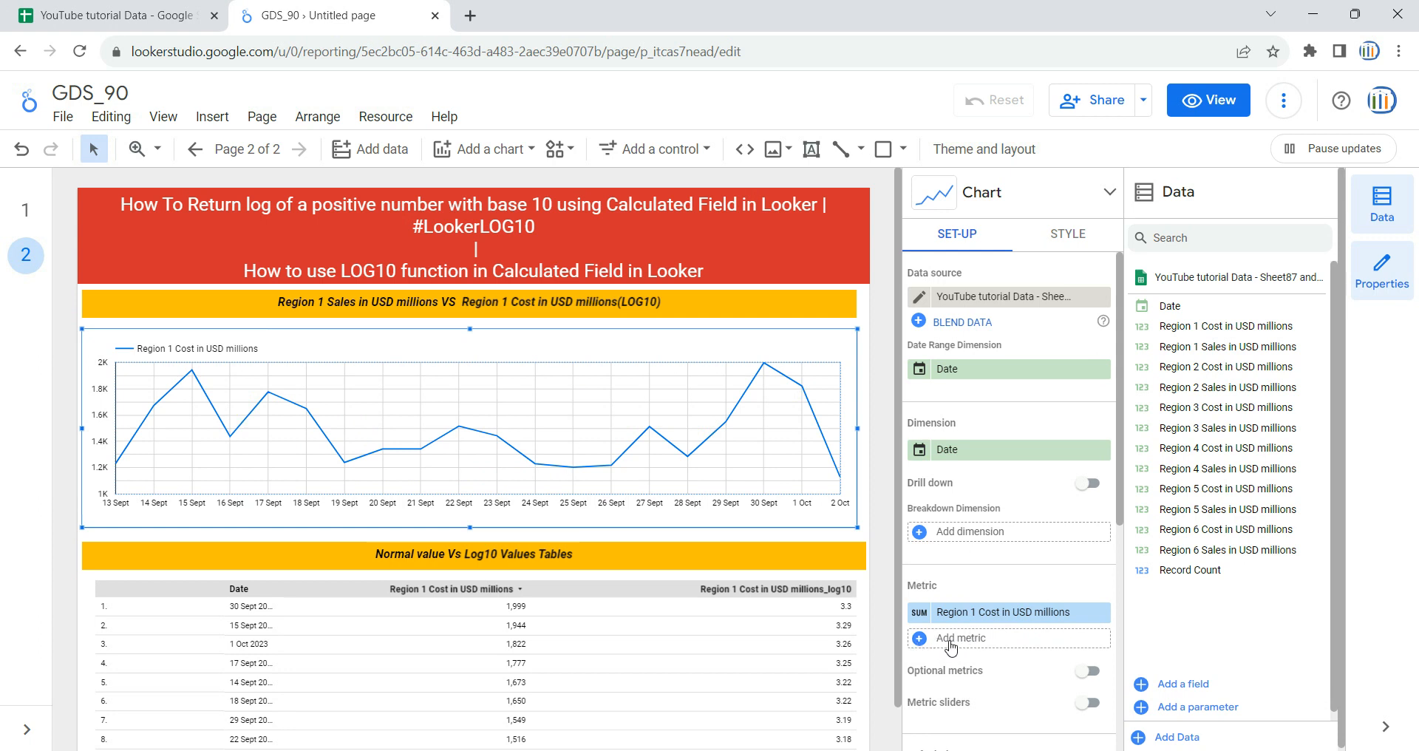
Step: Start a calculated metric for the time series chart named Region 1 Cost in USD millions_log10, copying the base name from the Google Sheets header
left_click(951, 647)
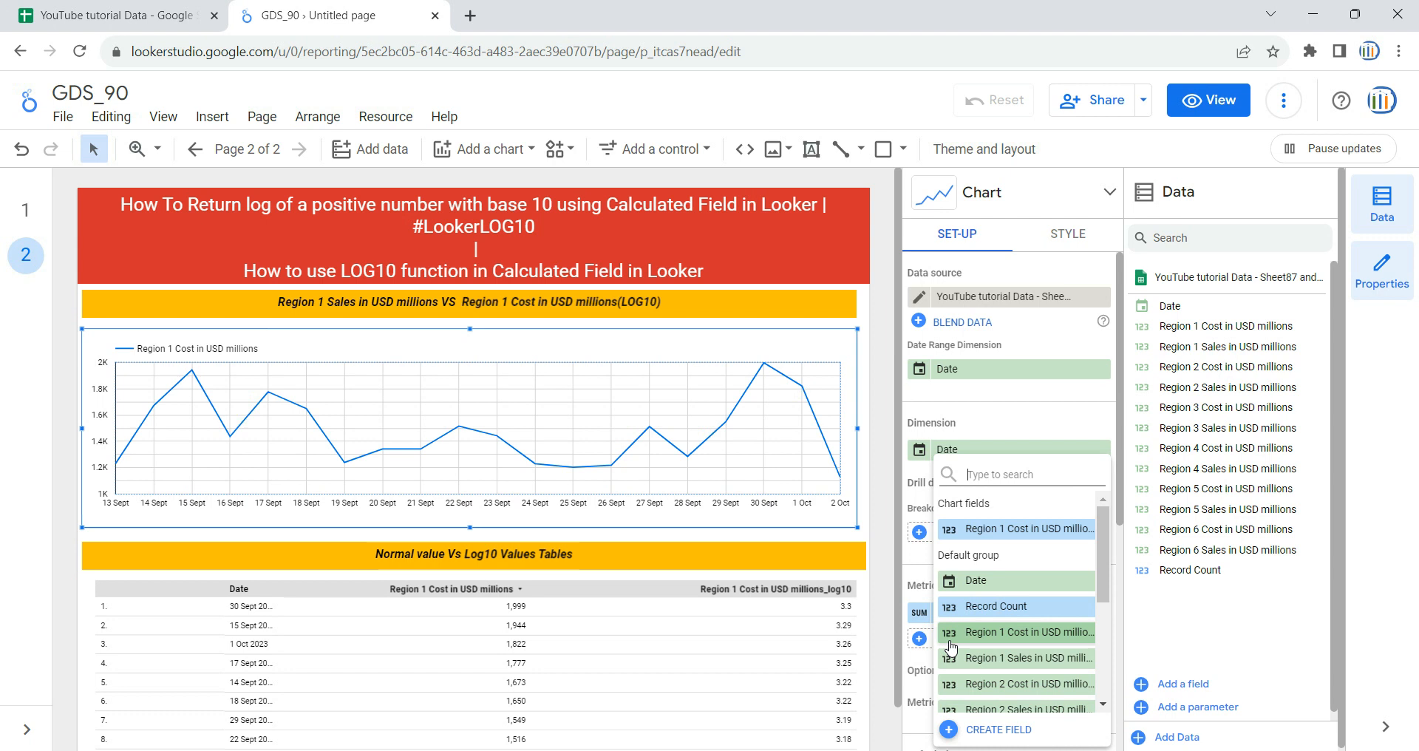
left_click(983, 731)
key("ctrl+Tab")
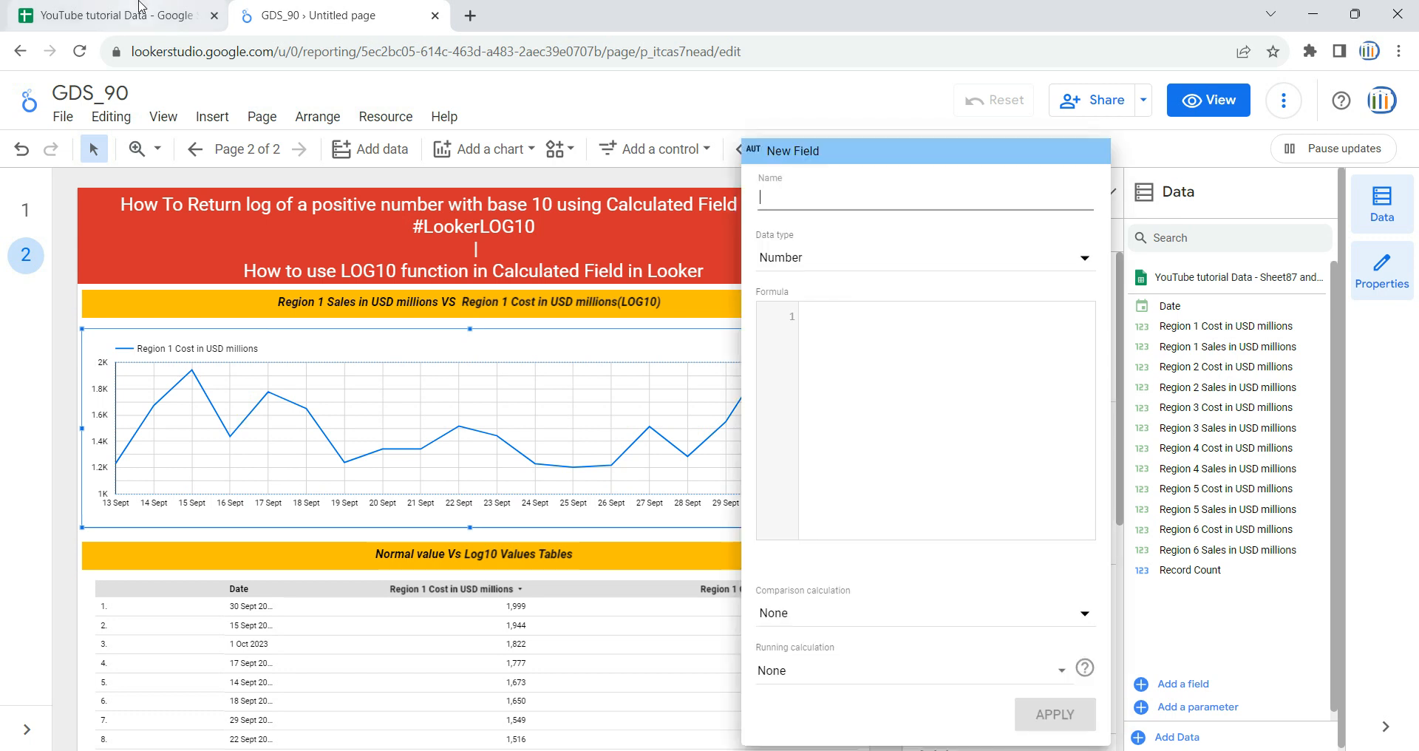
left_click_drag(367, 714, 569, 716)
left_click(924, 237)
key("ctrl+Tab")
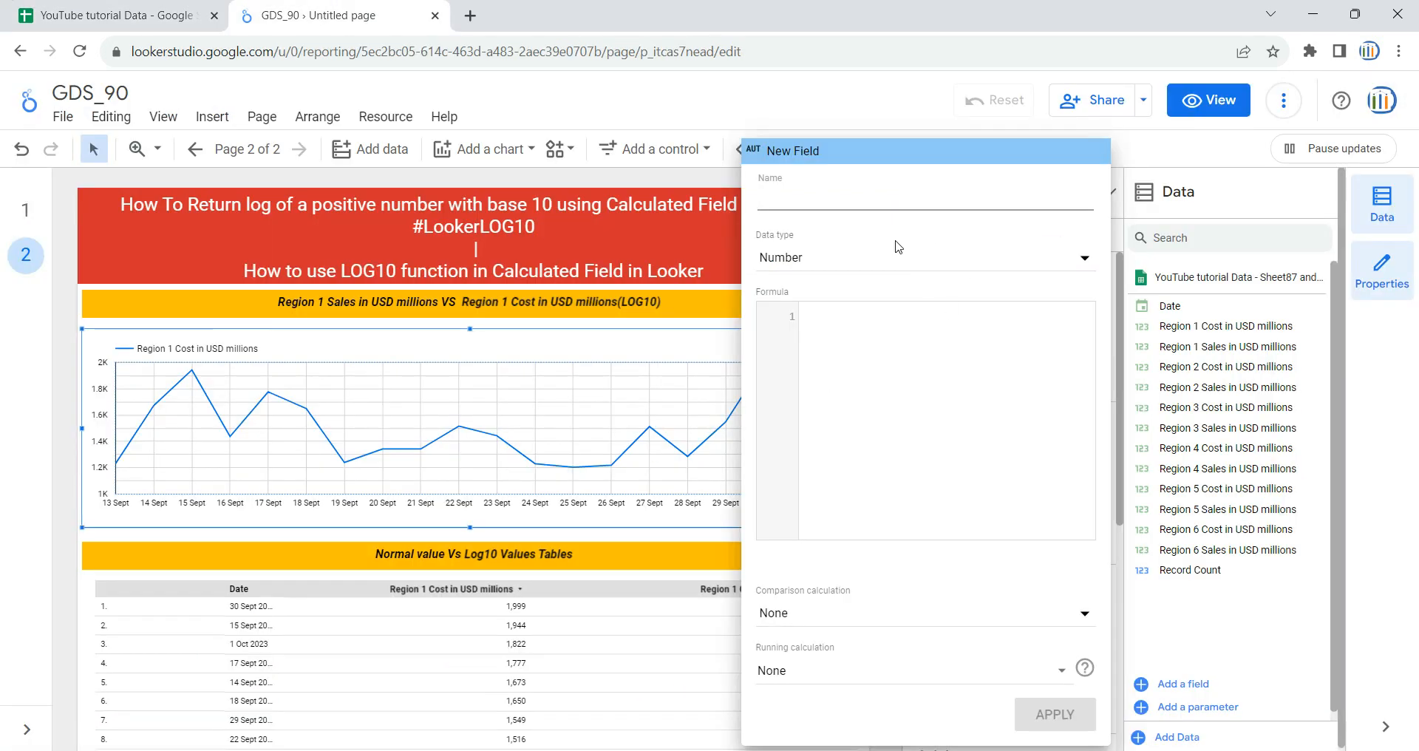
type("Region 1 Cost in USD millions")
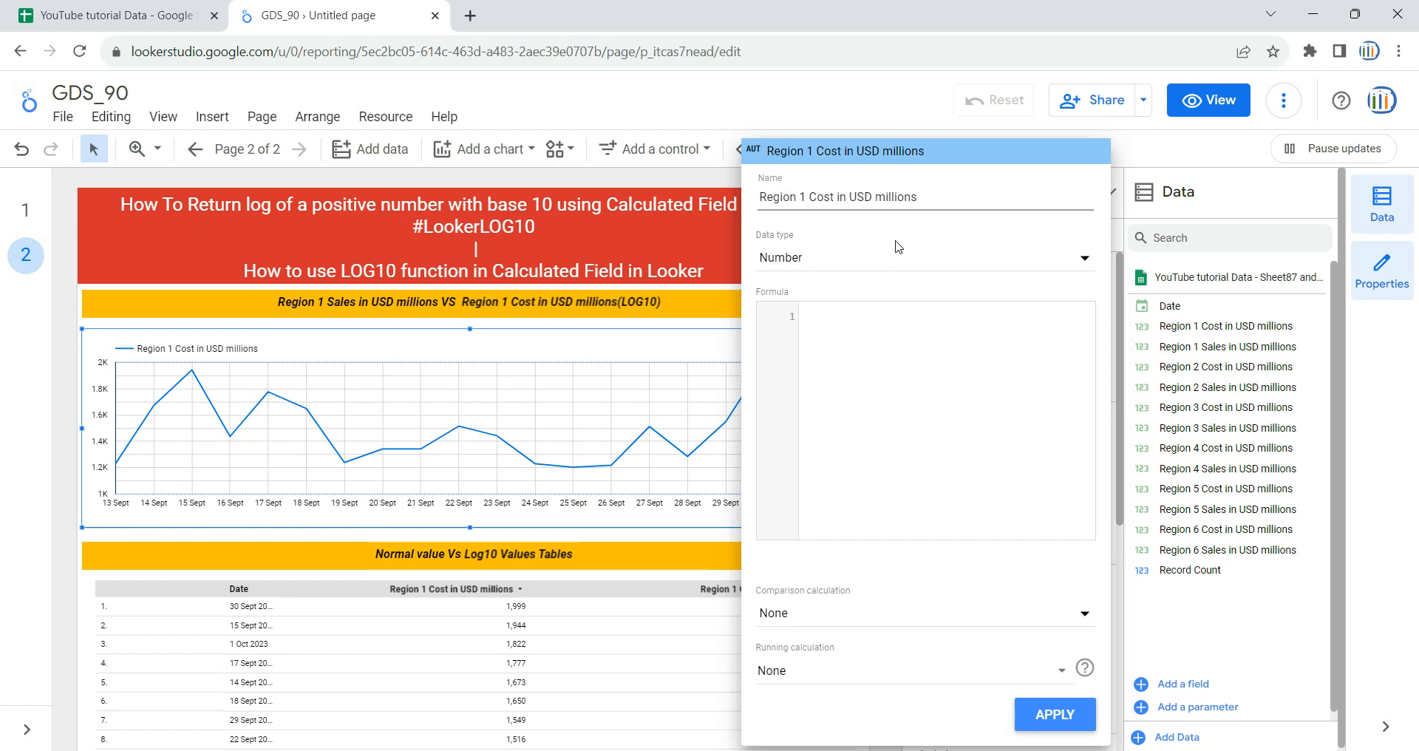
type("_log10")
Step: Enter LOG10(Region 1 Cost in USD millions) as the formula of the chart's calculated metric
left_click(896, 364)
type("log")
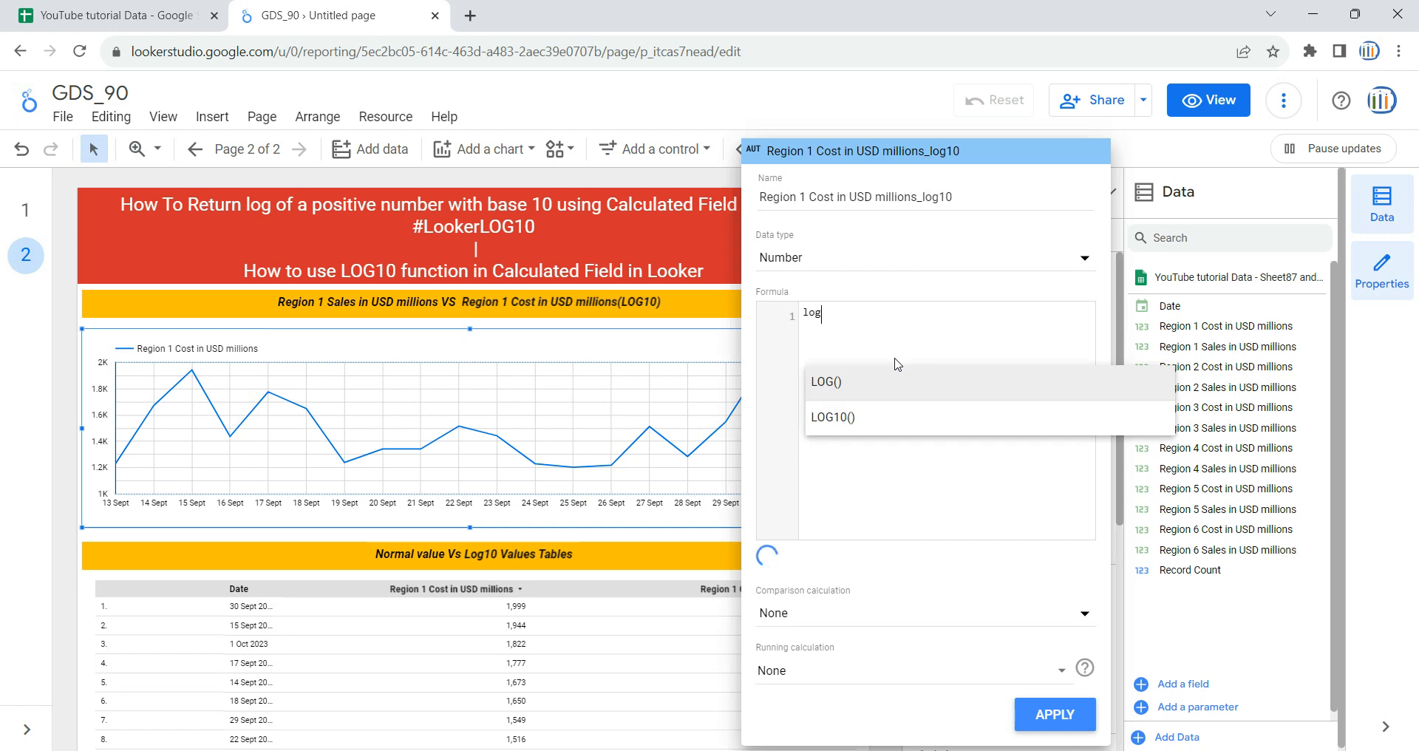
left_click(889, 416)
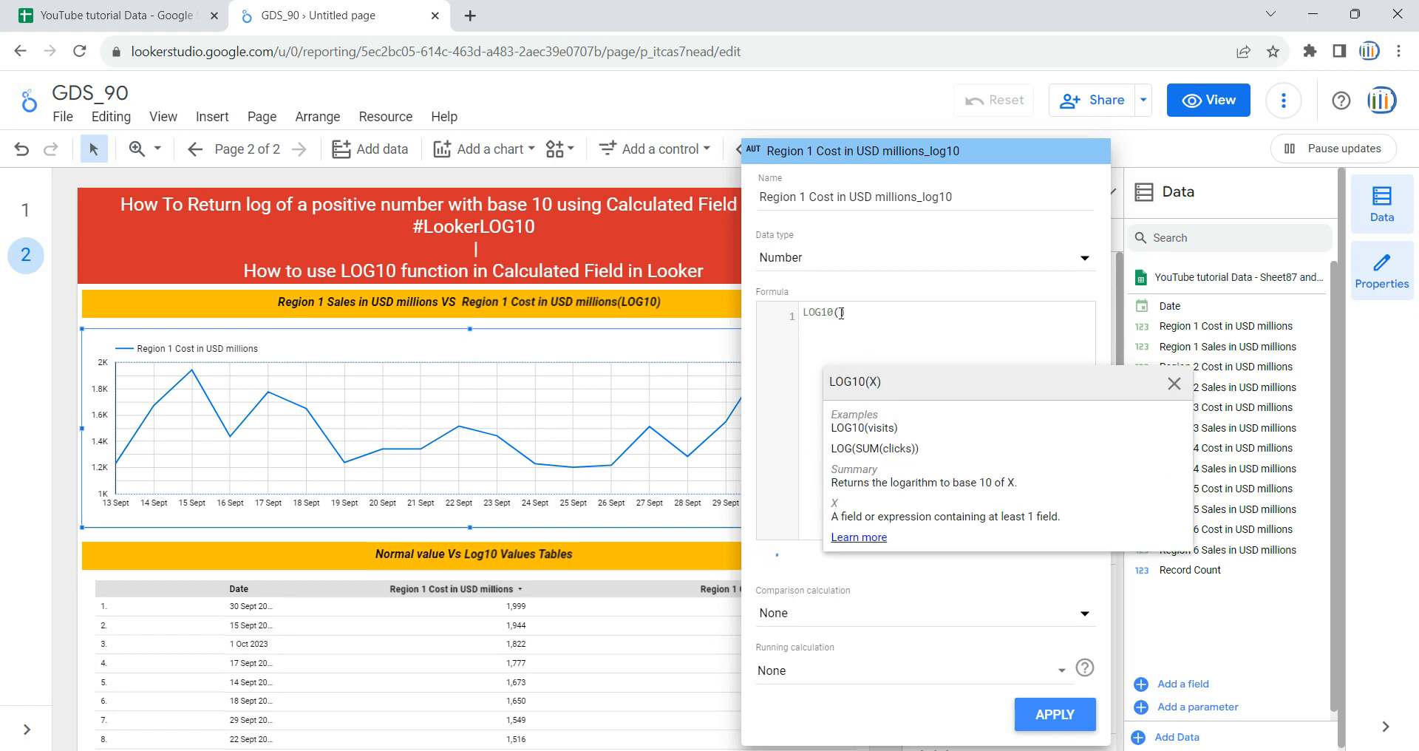
type("Region 1 Cost in USD millions")
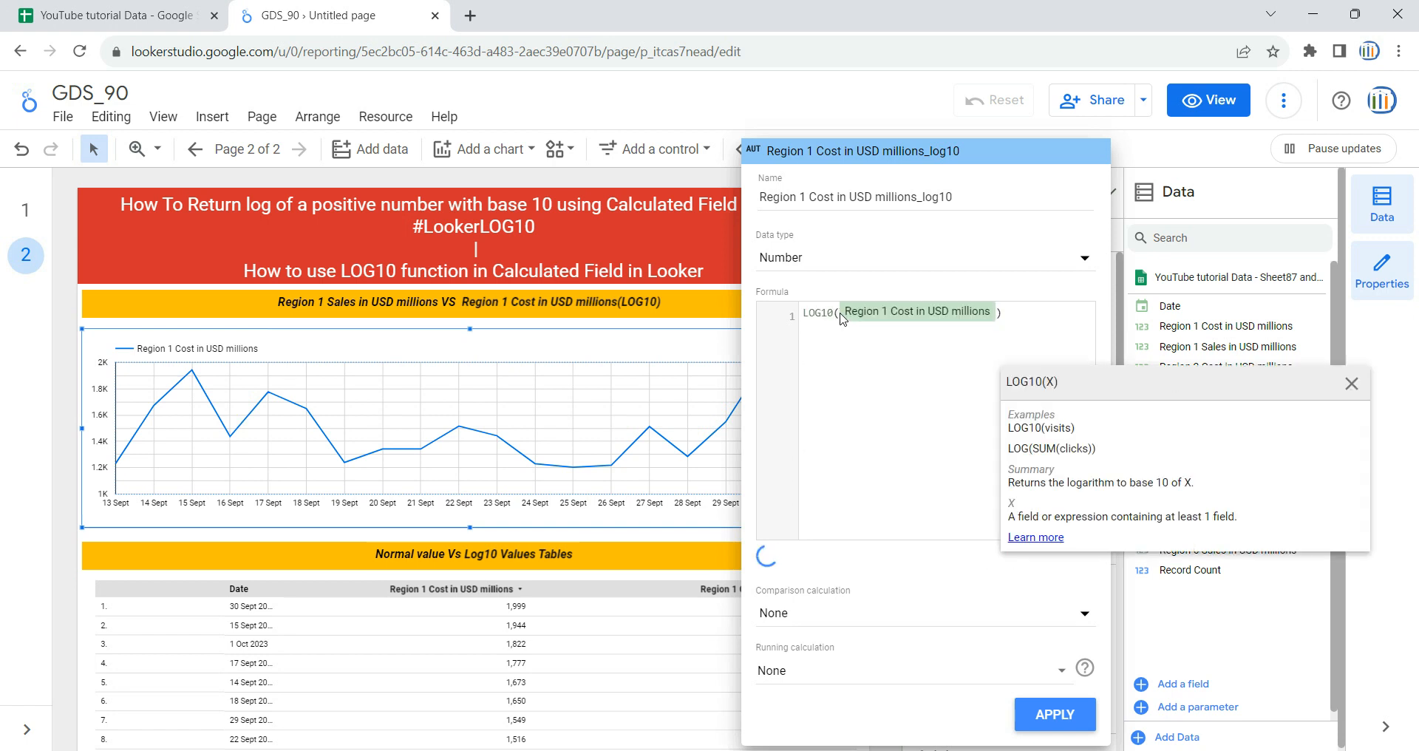
left_click(850, 448)
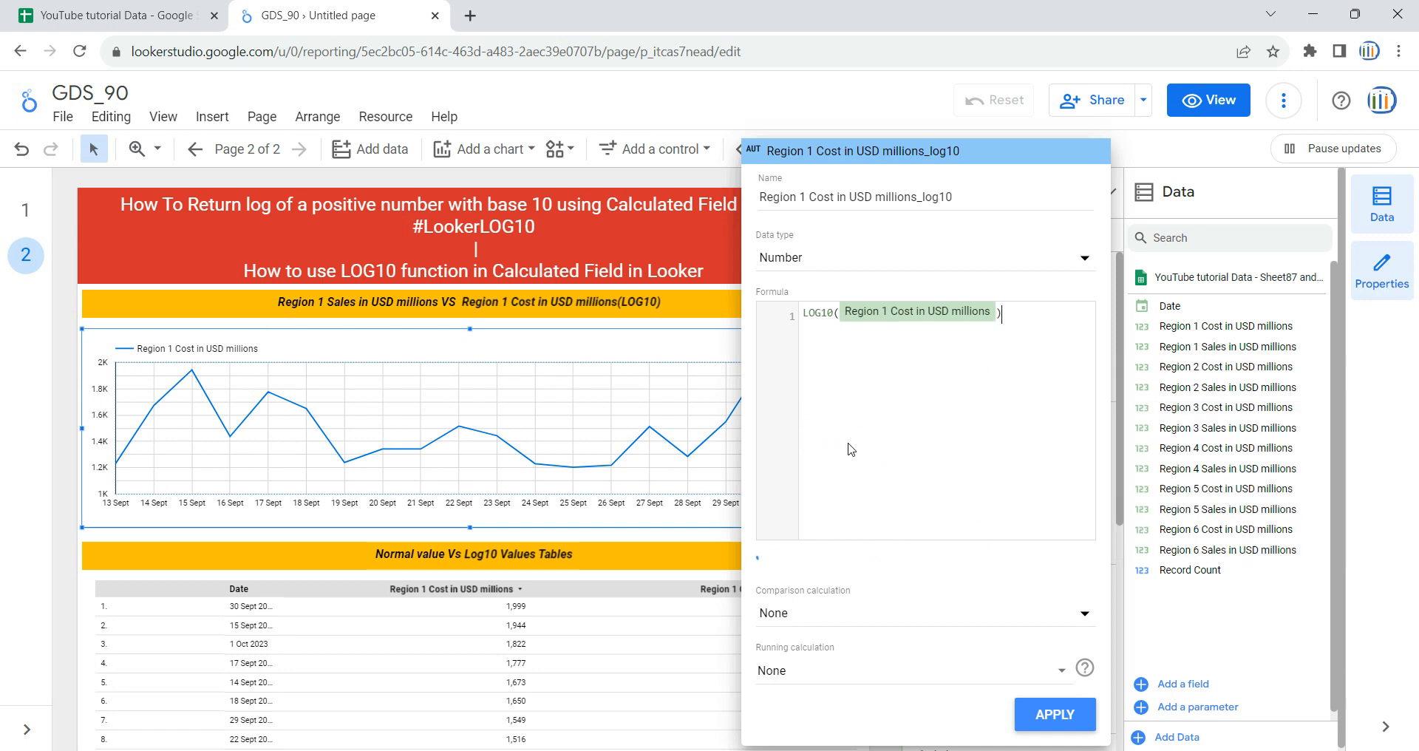
Step: Apply the calculated metric to the time series chart and remove the plain Region 1 Cost in USD millions metric
left_click(1057, 716)
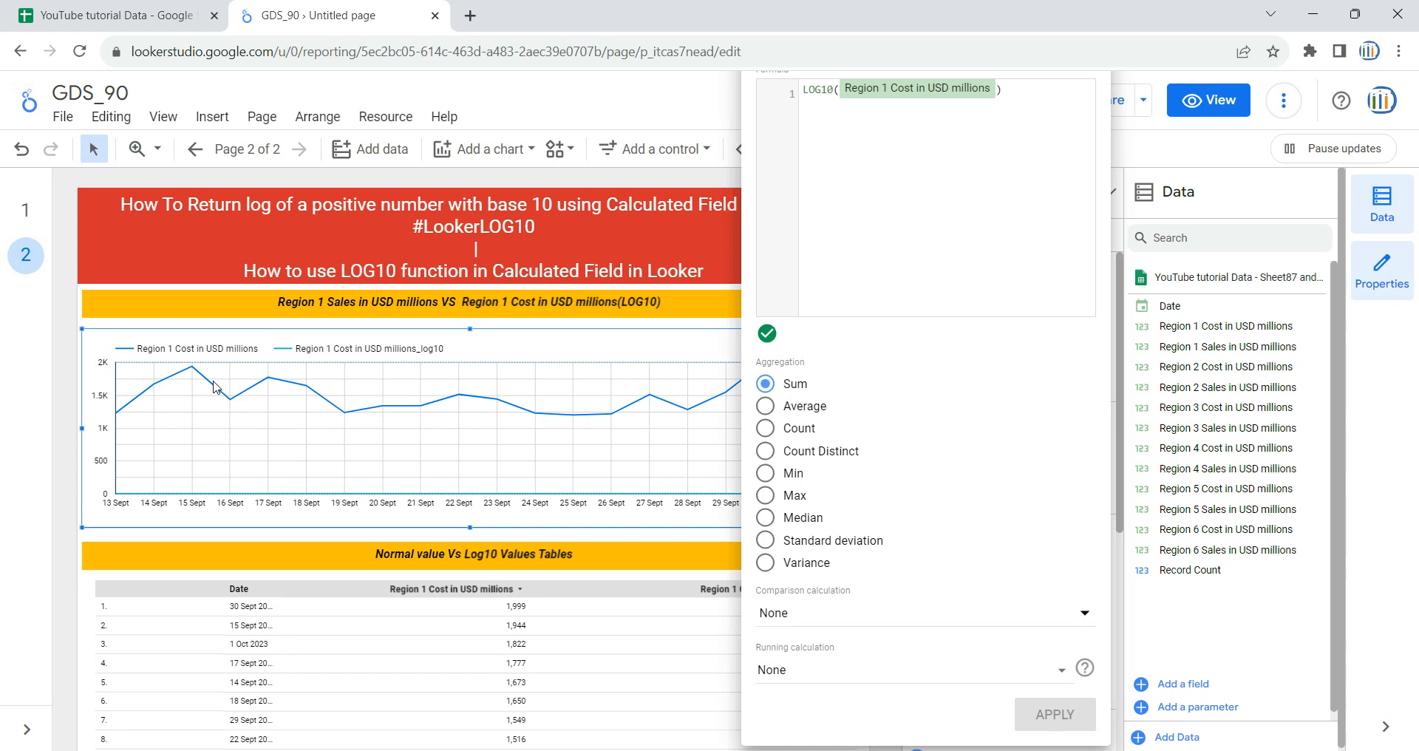
left_click(52, 547)
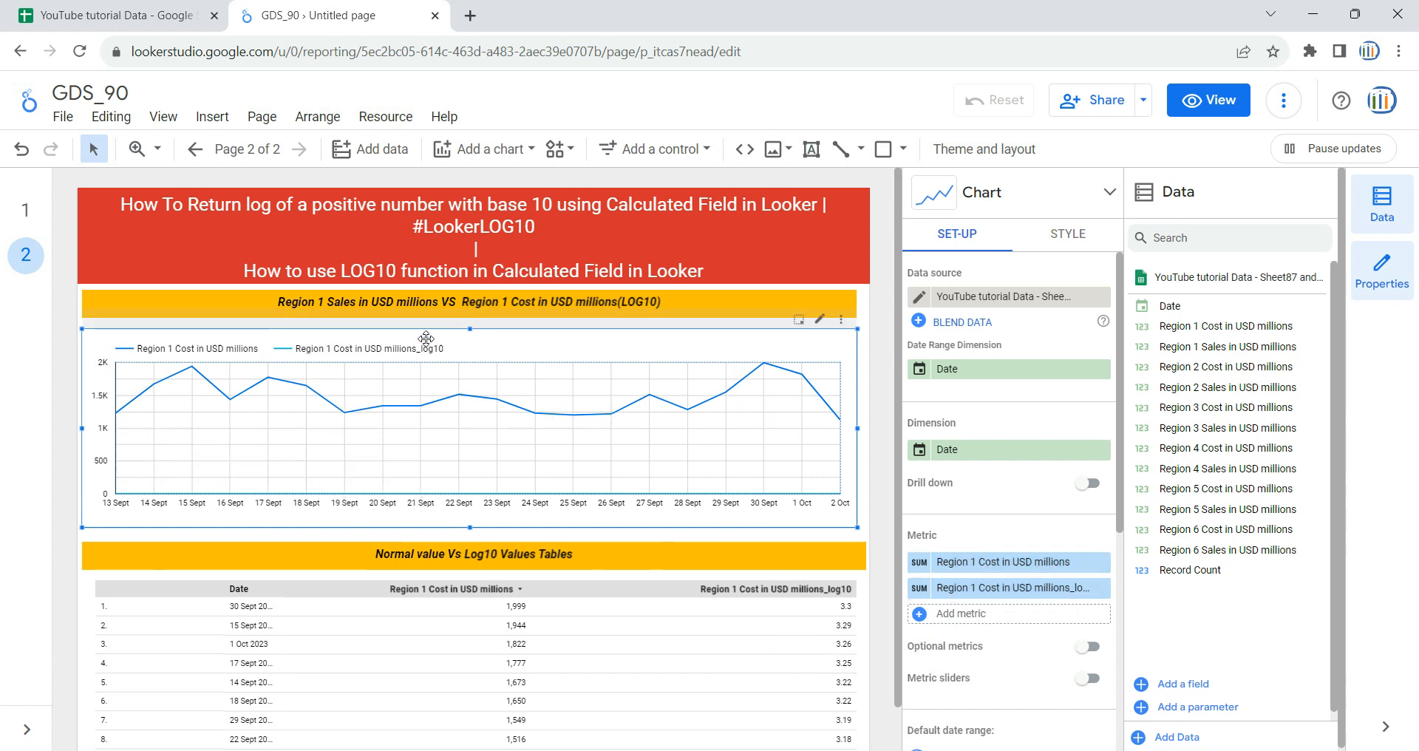
left_click(1101, 563)
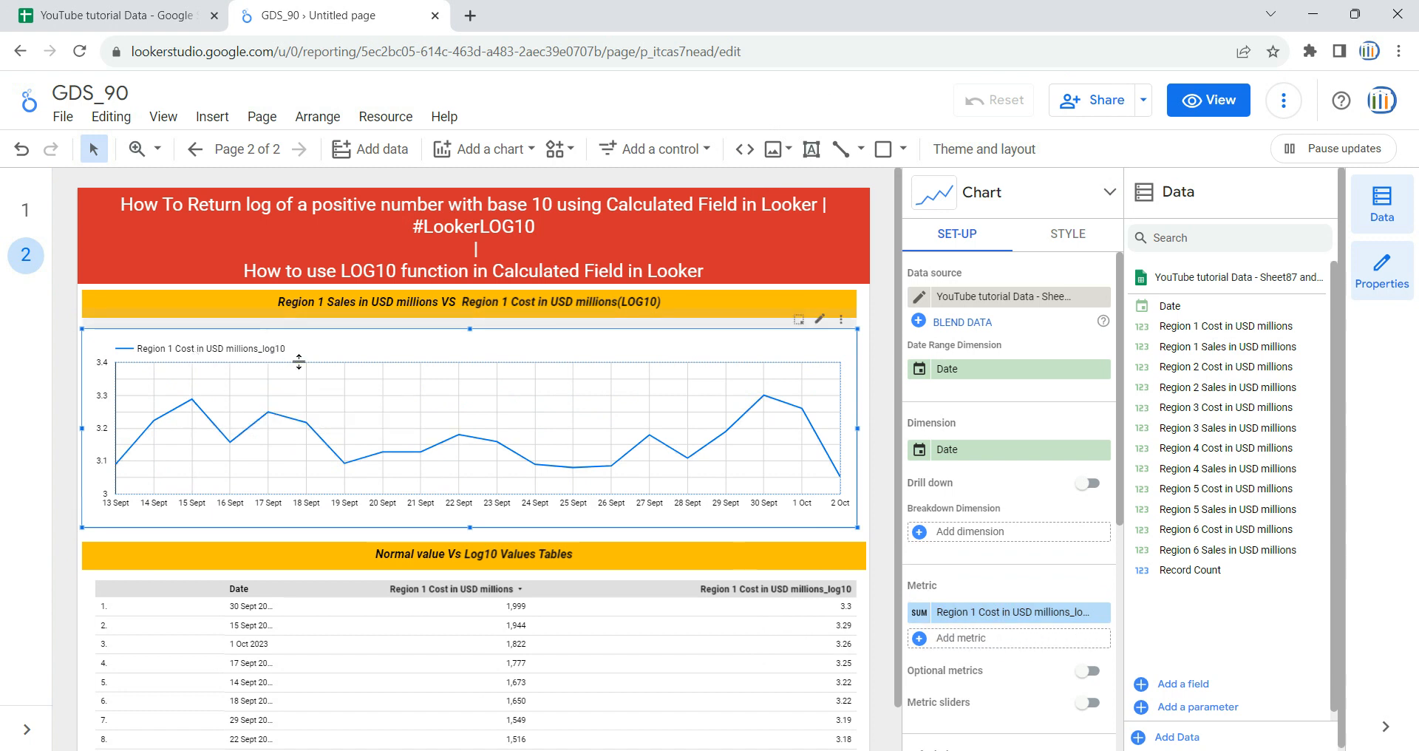
Step: Copy the Region 1 Sales in USD millions header from the Google Sheets data and return to the Looker Studio report
left_click(137, 7)
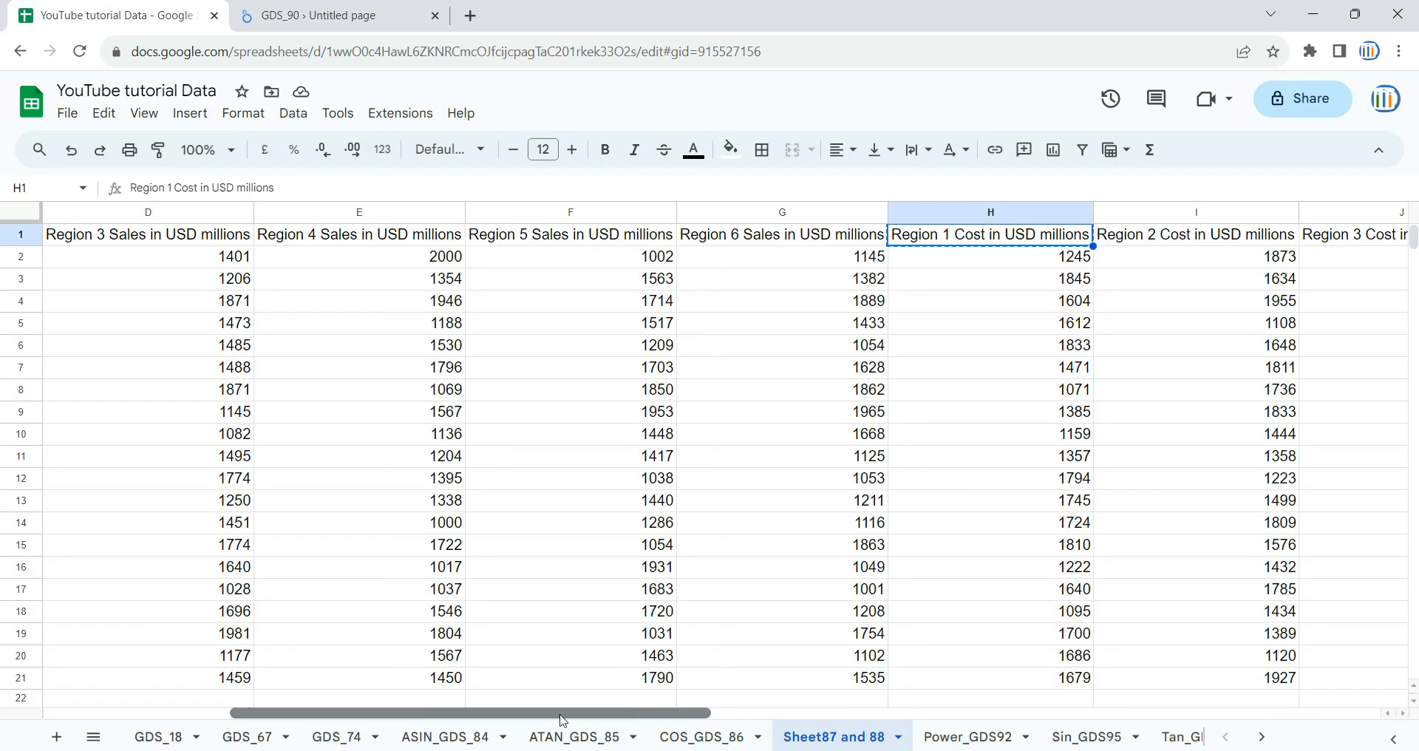
left_click_drag(619, 713, 288, 240)
left_click(245, 212)
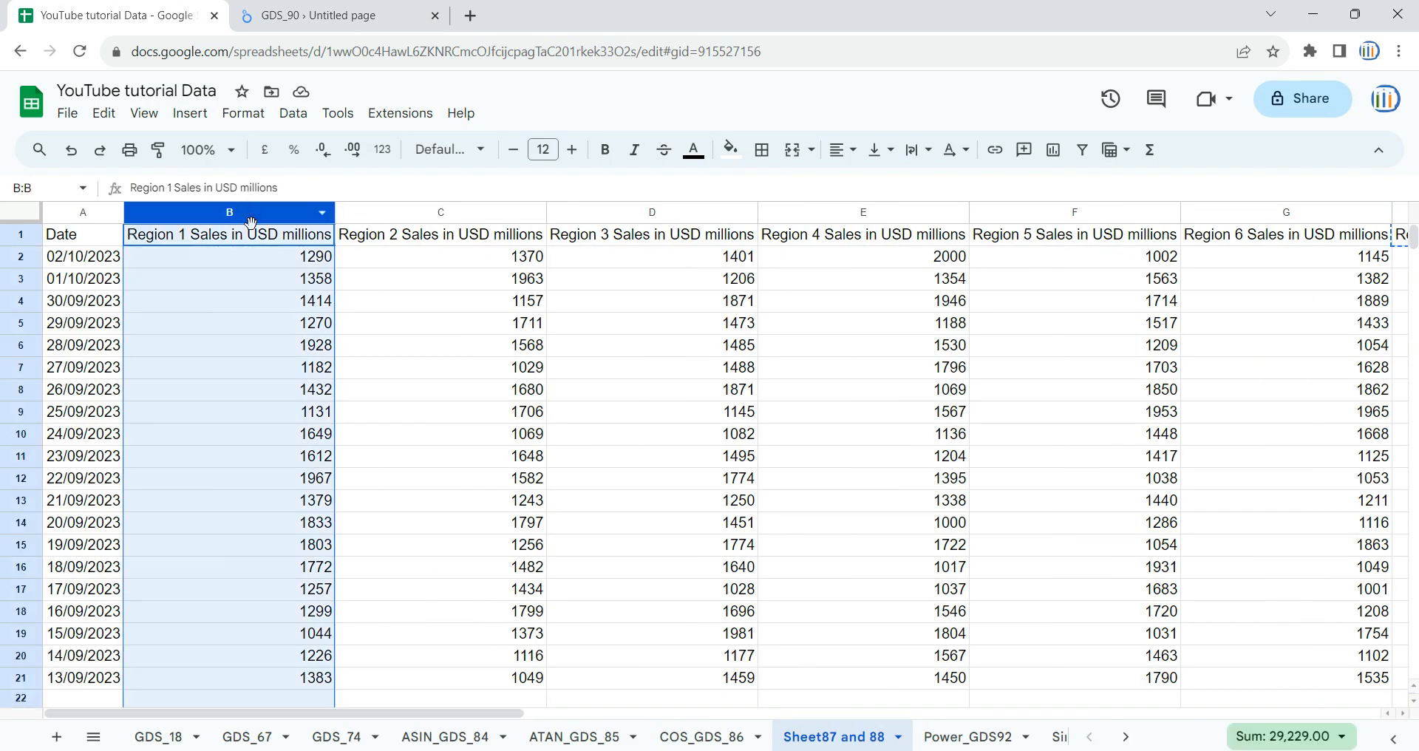
left_click(260, 243)
left_click(318, 16)
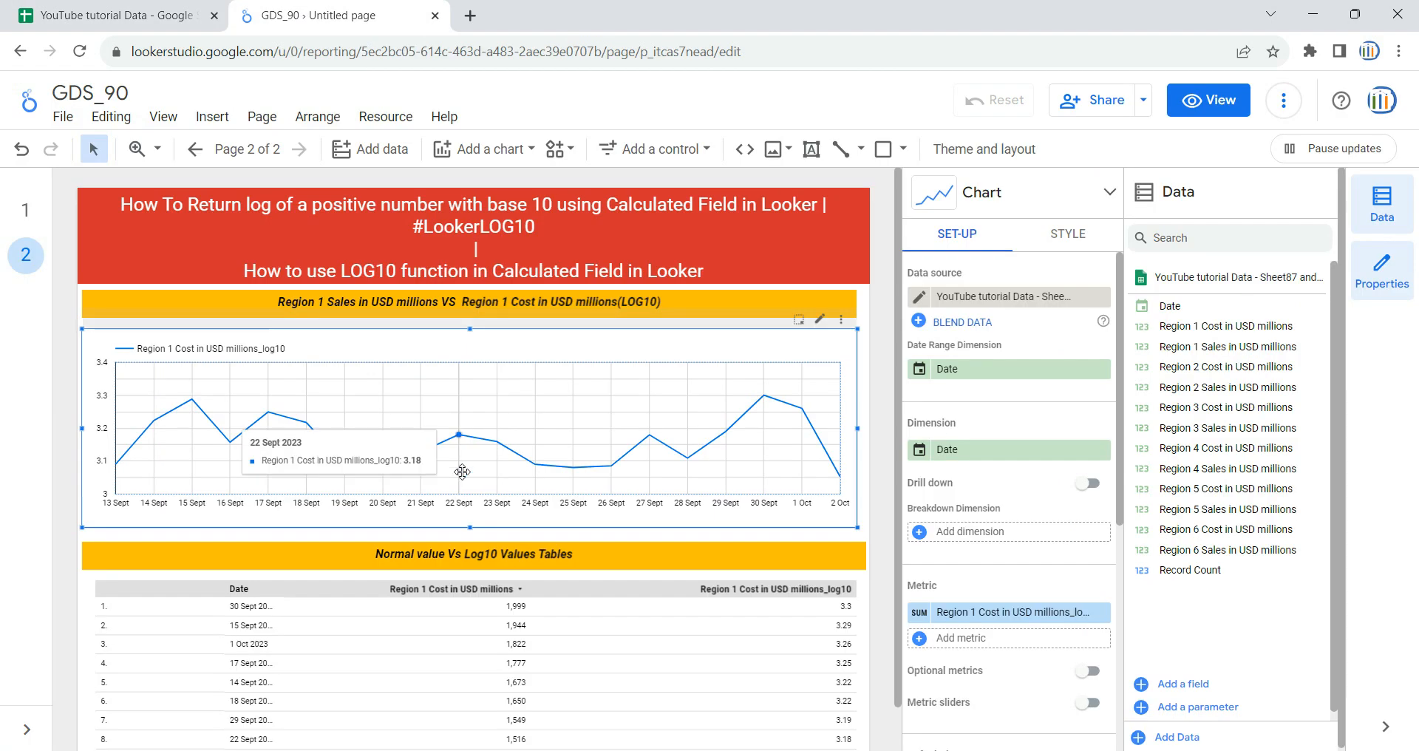
Step: Start a second calculated metric for the time series chart, named Region 1 Sales in USD millions_log10
left_click(980, 647)
left_click(989, 733)
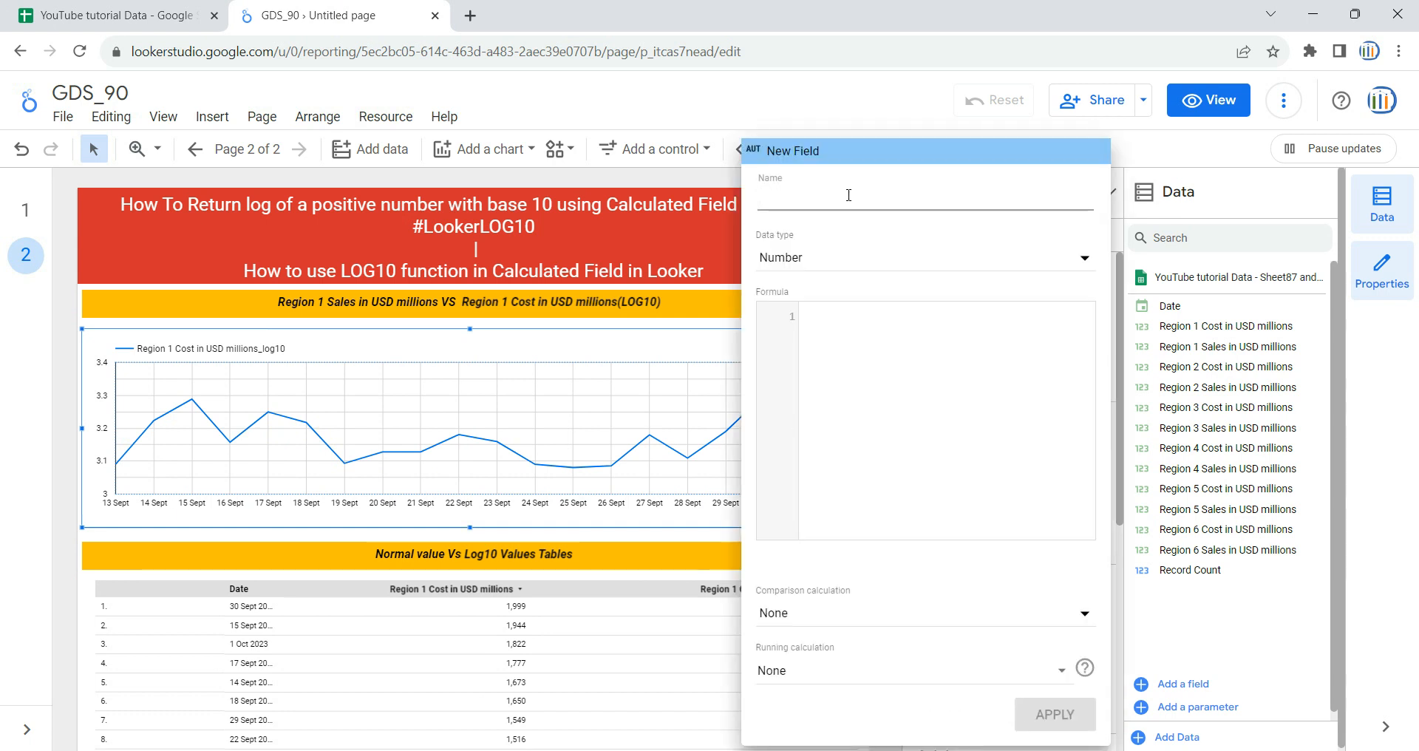
type("Region 1 Sales in USD millions")
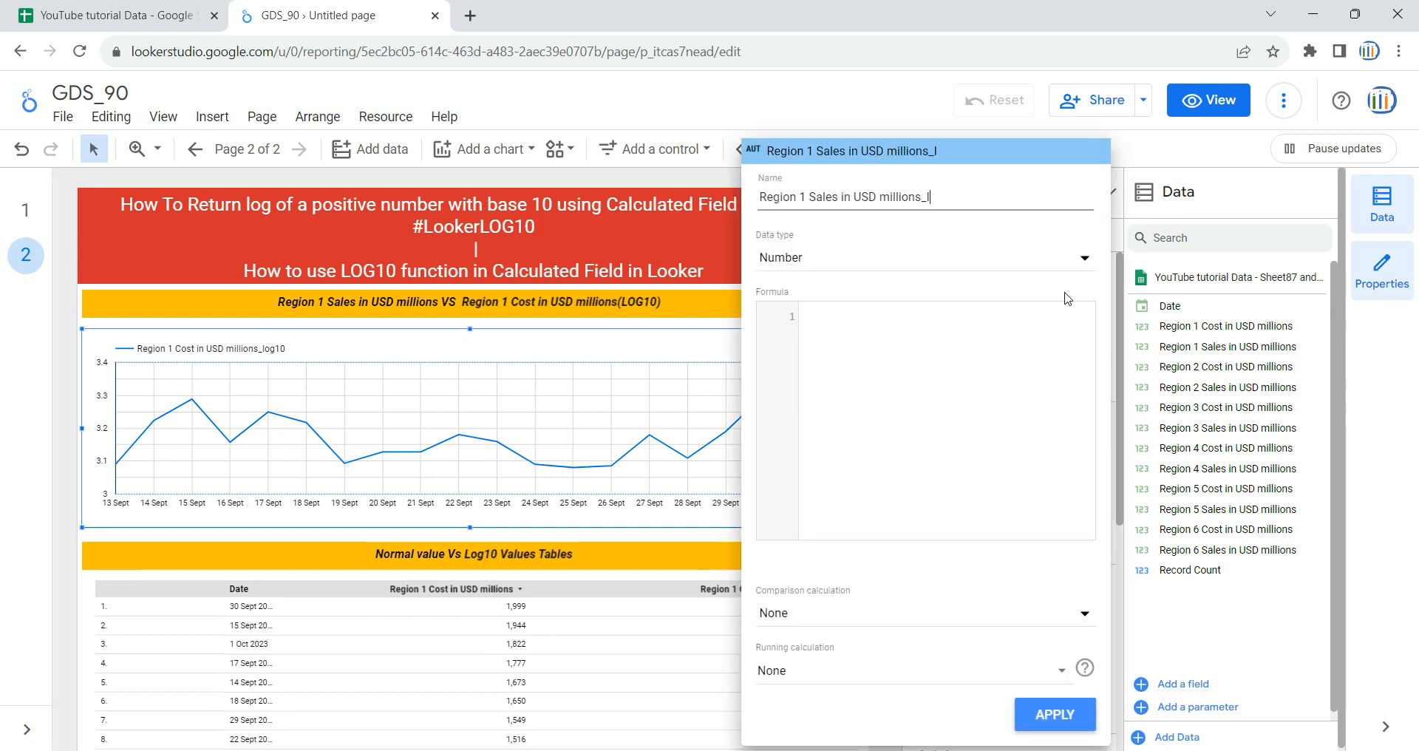
Step: Enter LOG10(Region 1 Sales in USD millions) as the new metric's formula and apply it to the time series chart
left_click(953, 383)
type("log")
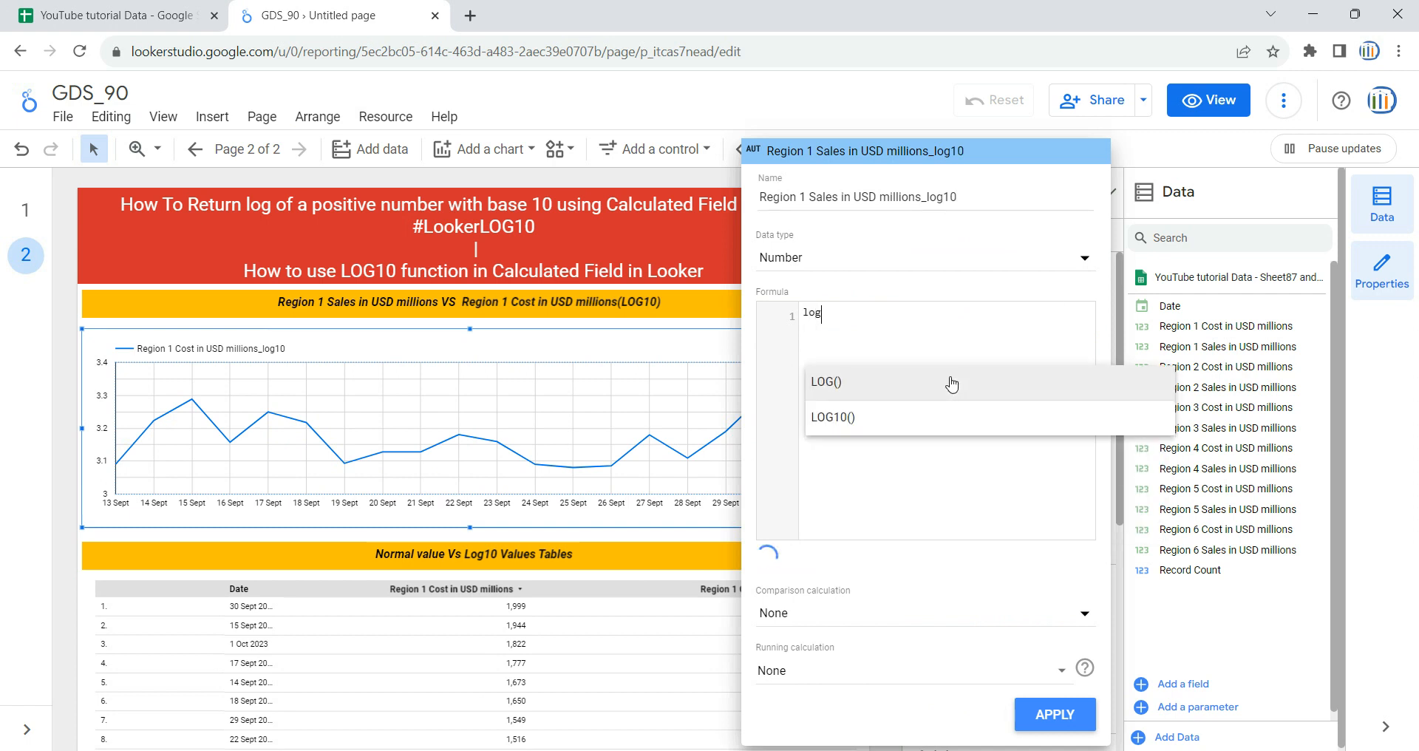
left_click(930, 415)
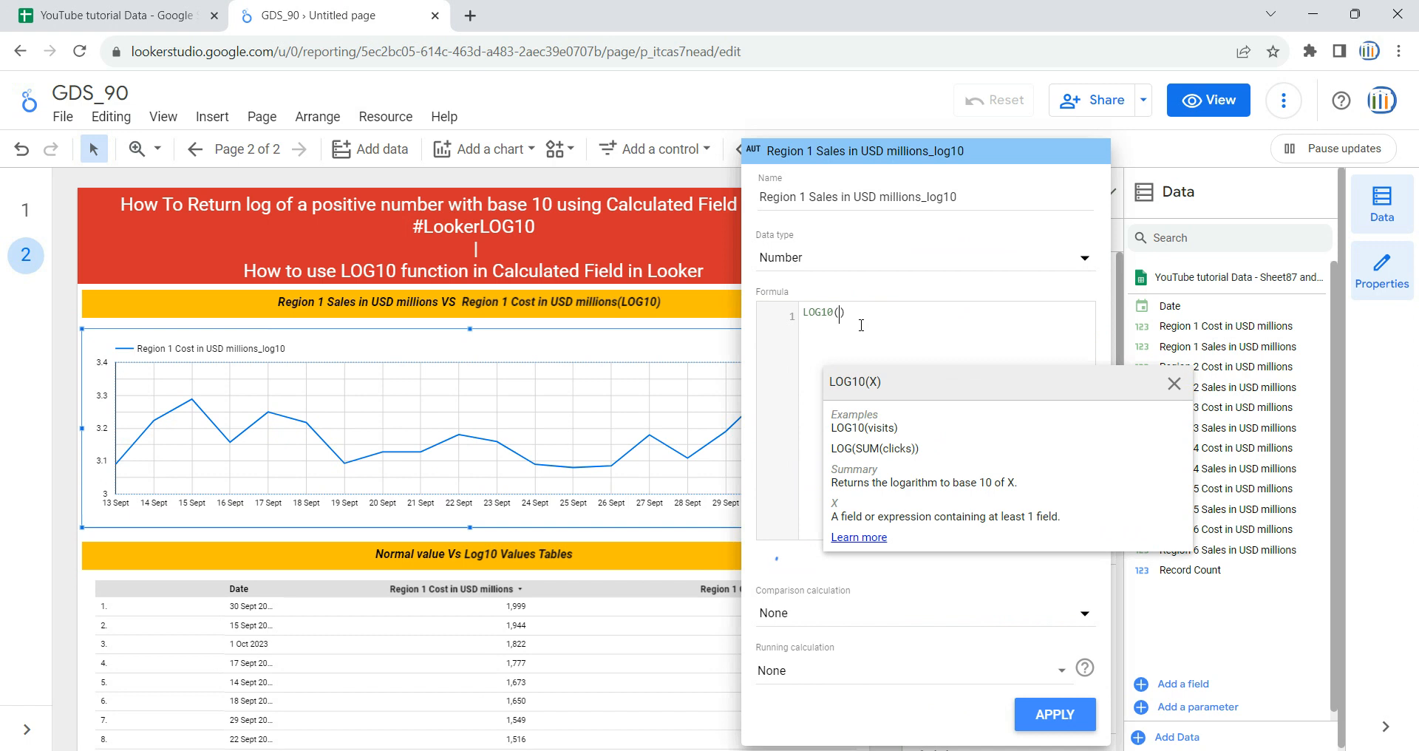
type("Region 1 Sales in USD millions")
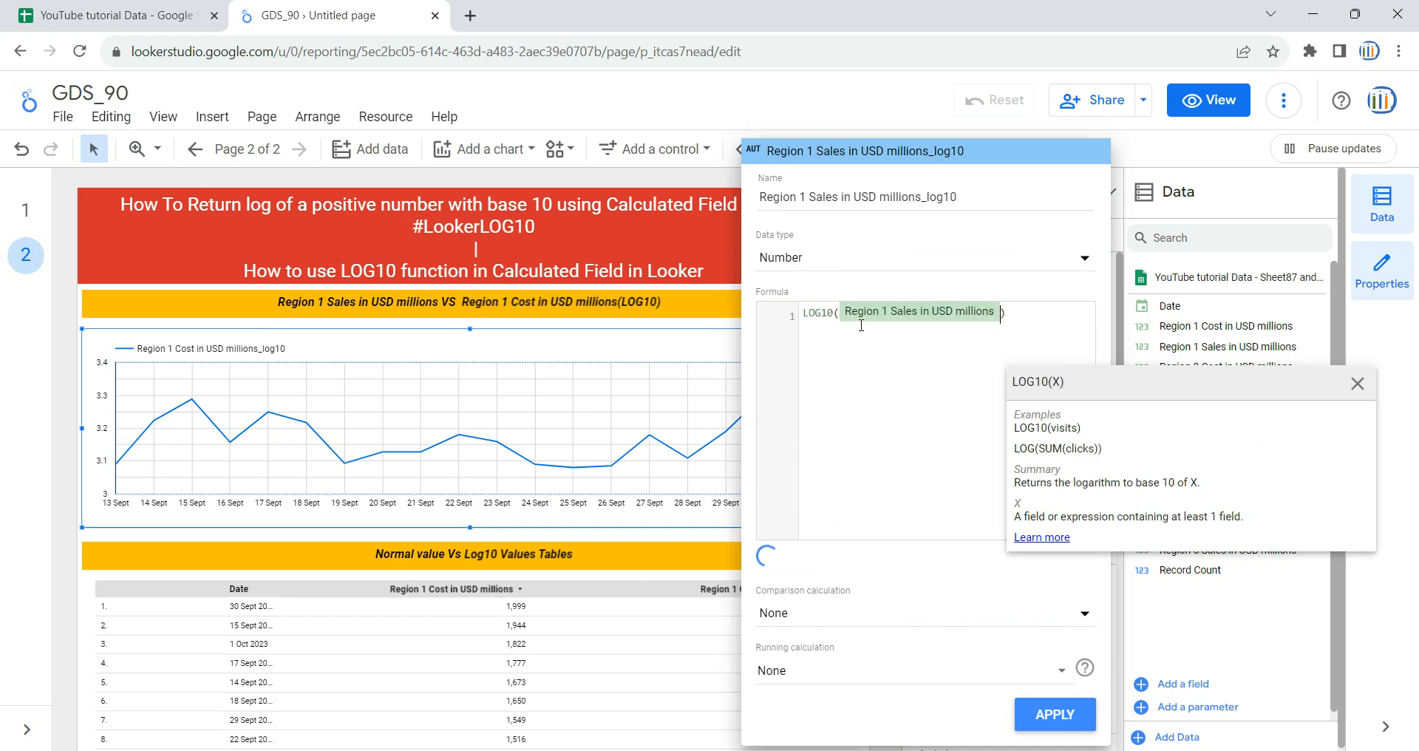
left_click(955, 371)
left_click(1055, 713)
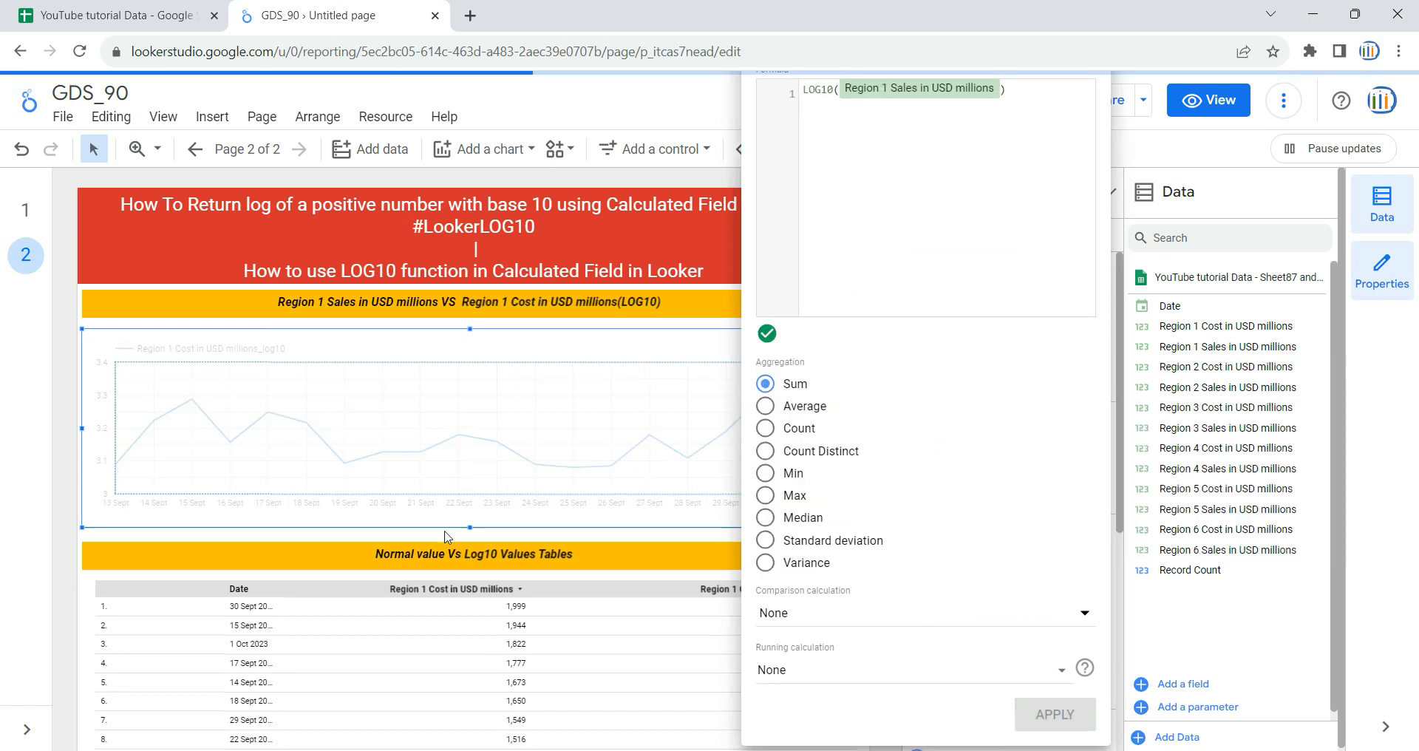
left_click(66, 479)
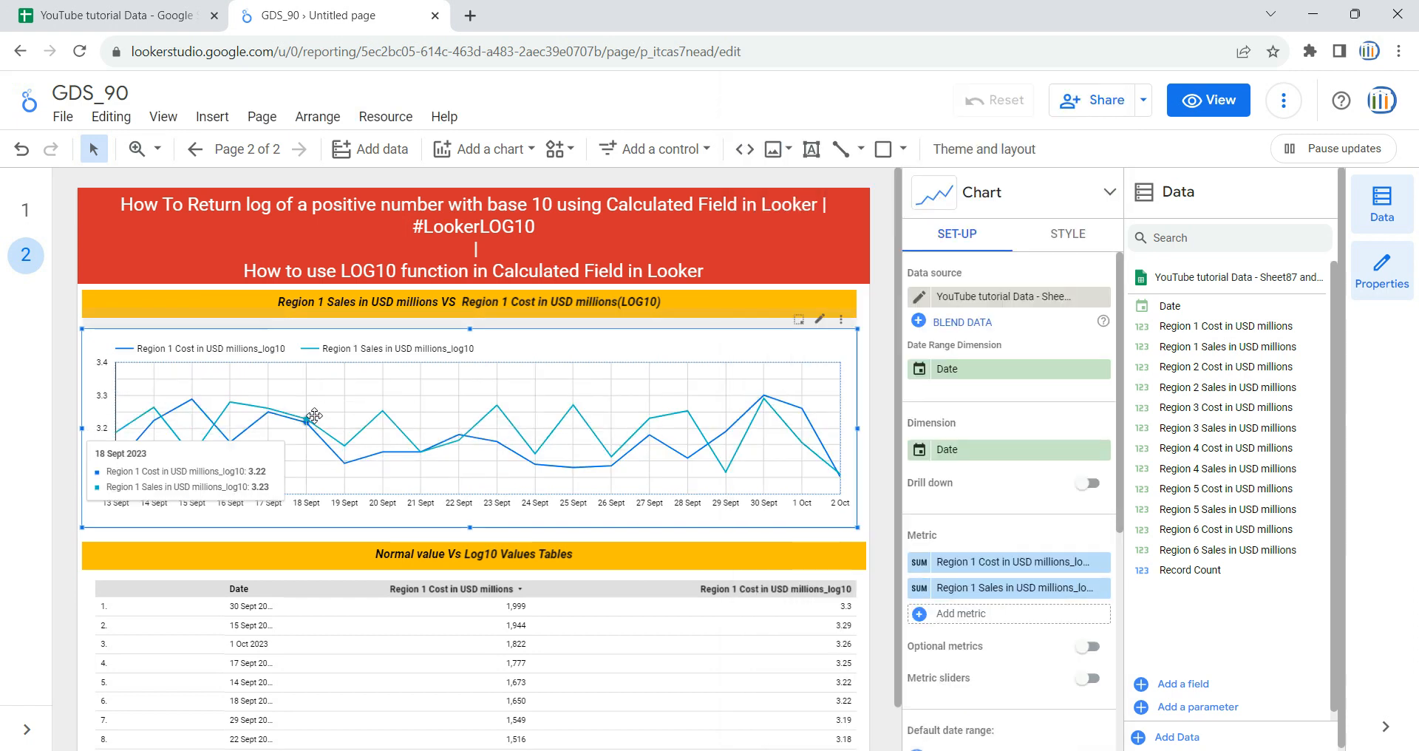
Step: Compare the LOG10 time series chart on page 2 with the reference chart on page 1
left_click(24, 214)
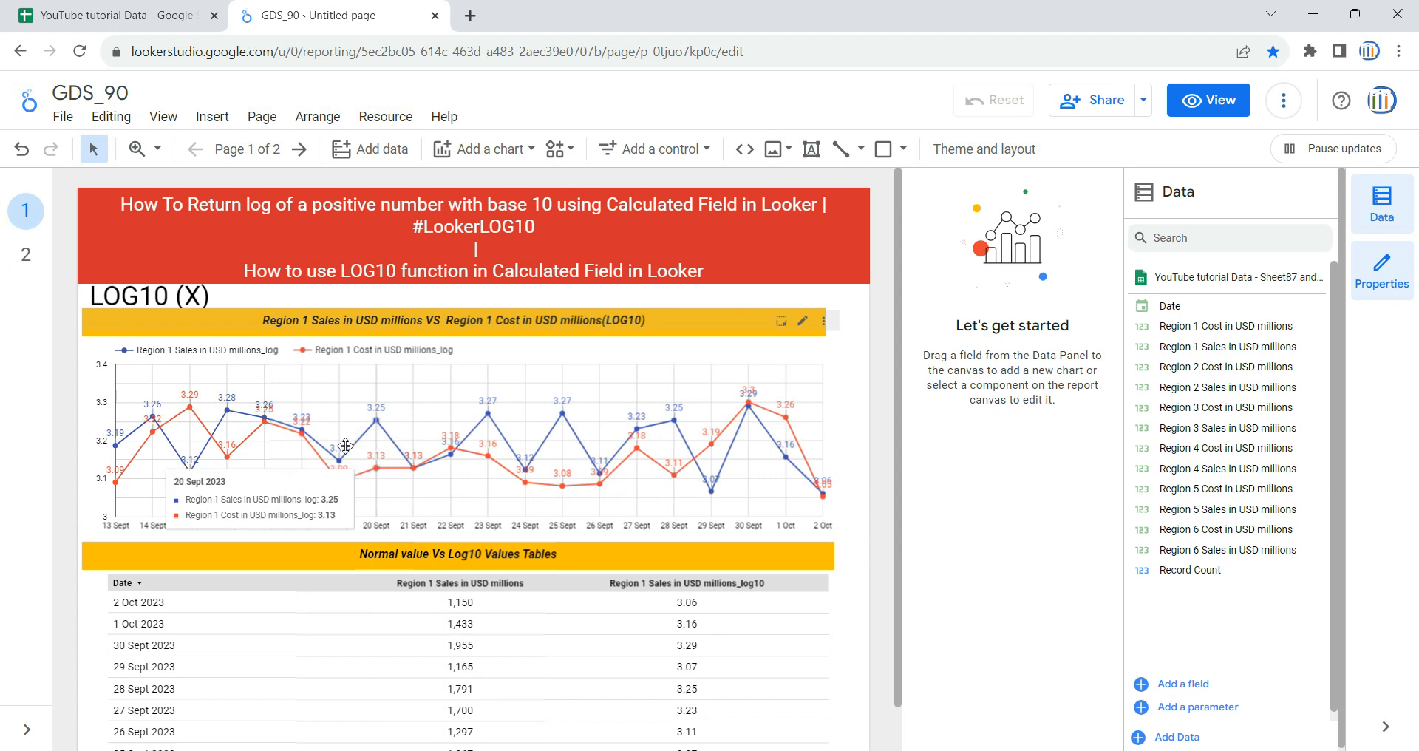
left_click(43, 267)
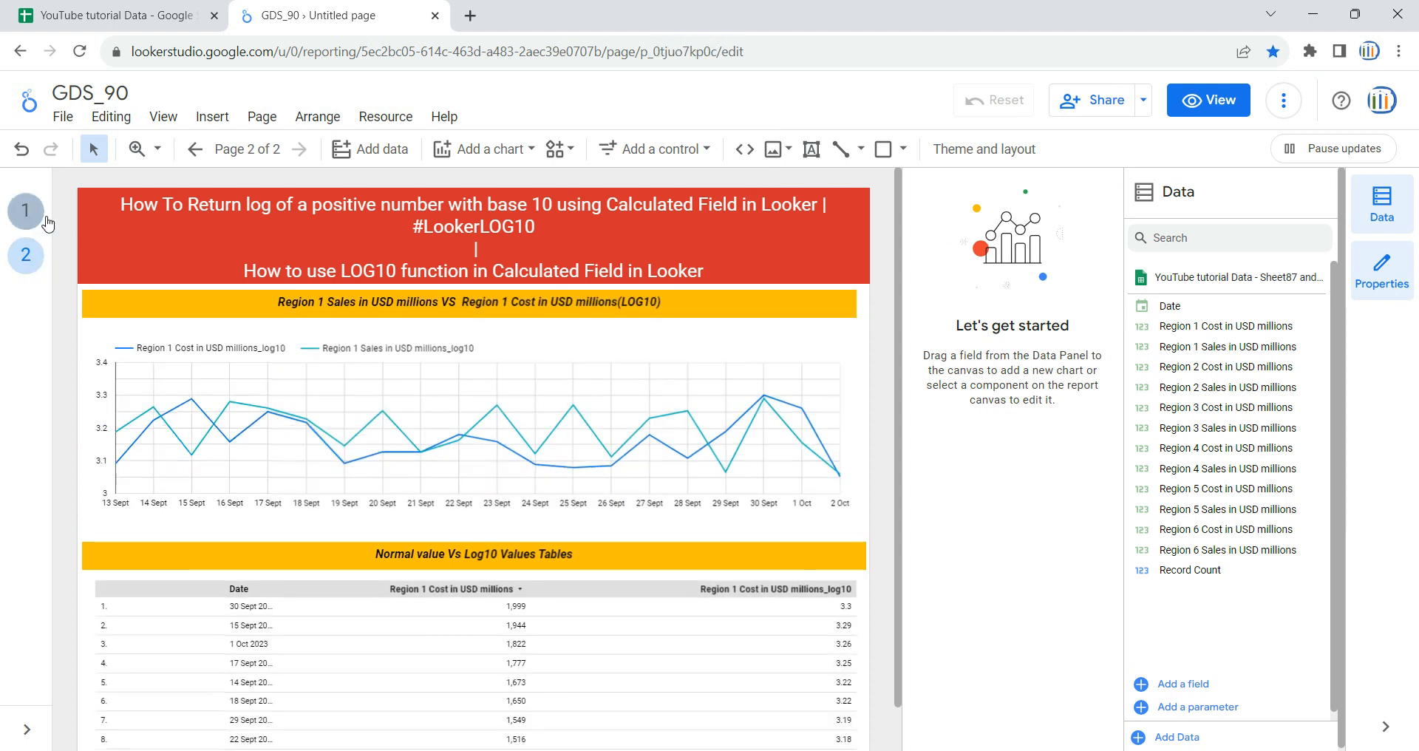
left_click(30, 214)
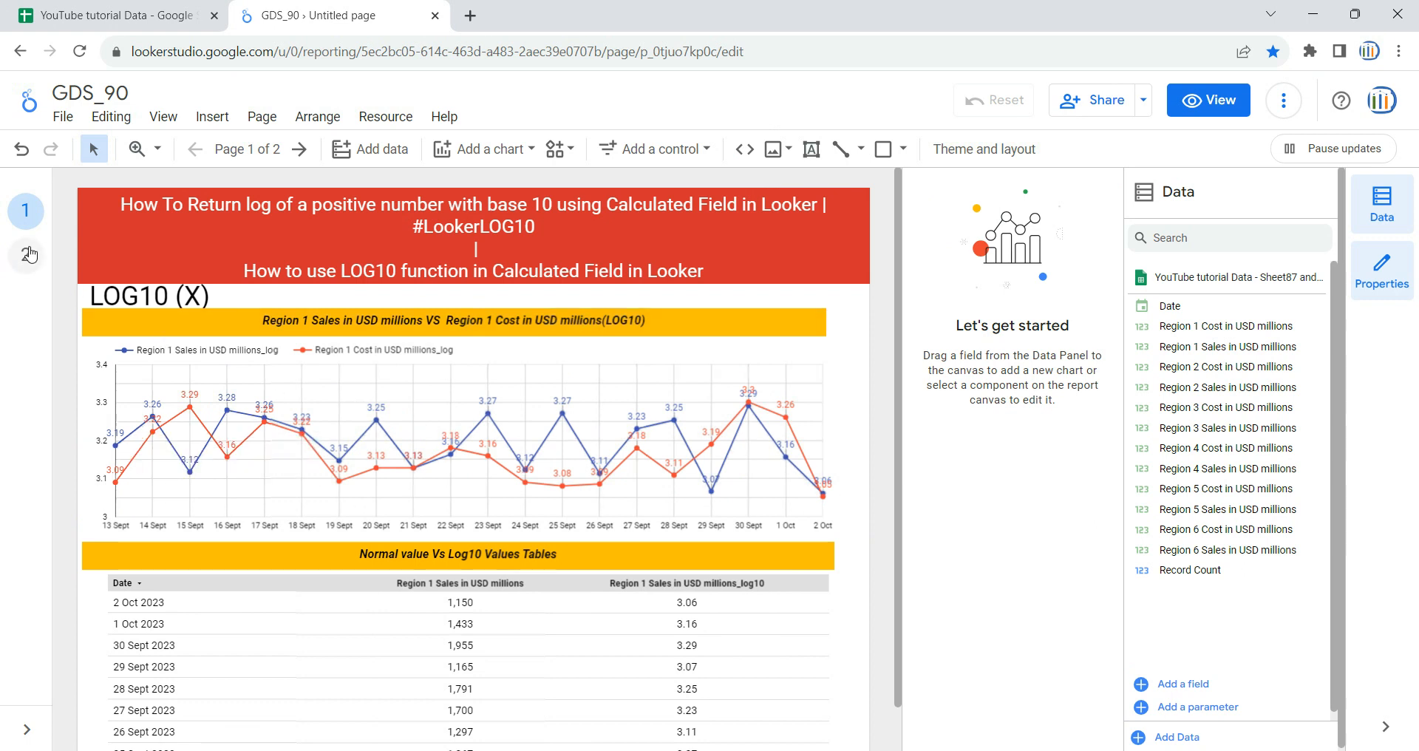
left_click(30, 270)
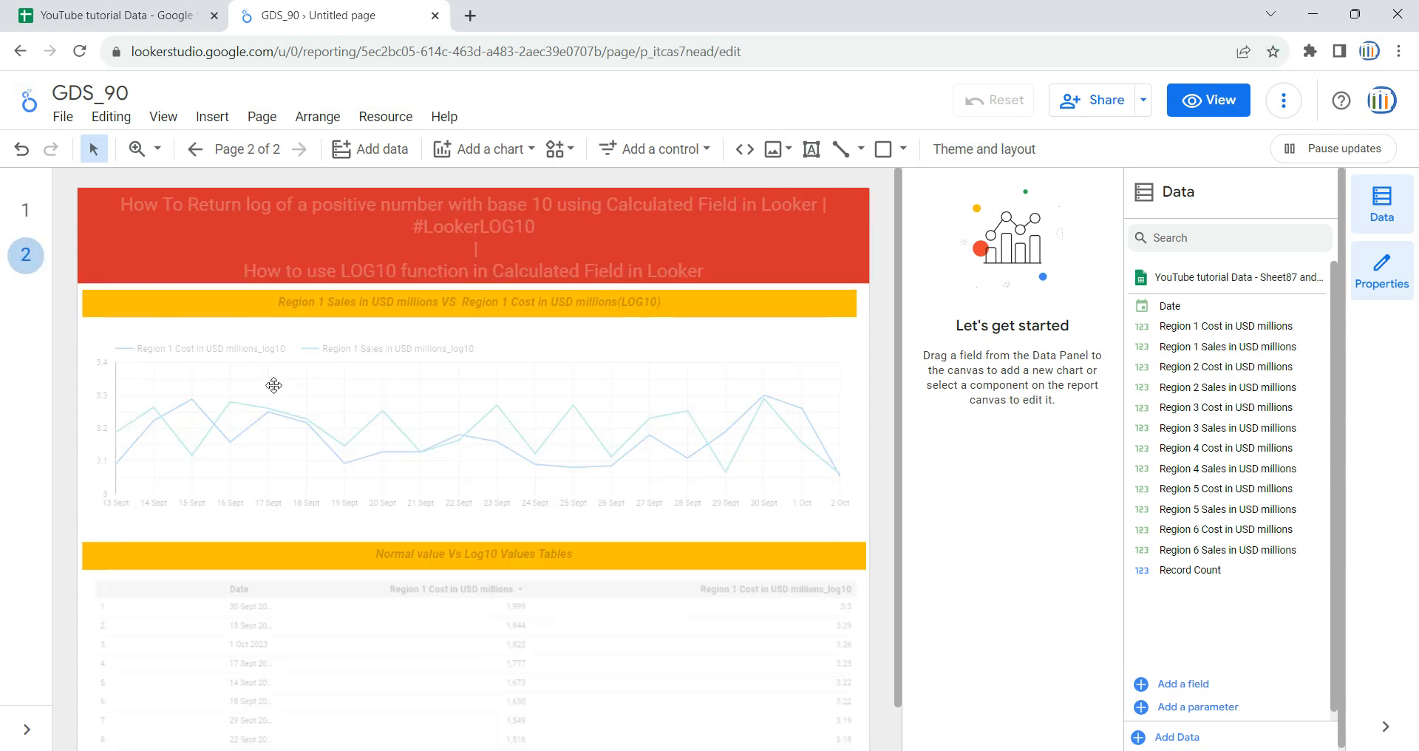
Step: Style series no. 1 of the time series chart with line weight 4, a crimson colour, points and data labels
left_click(640, 362)
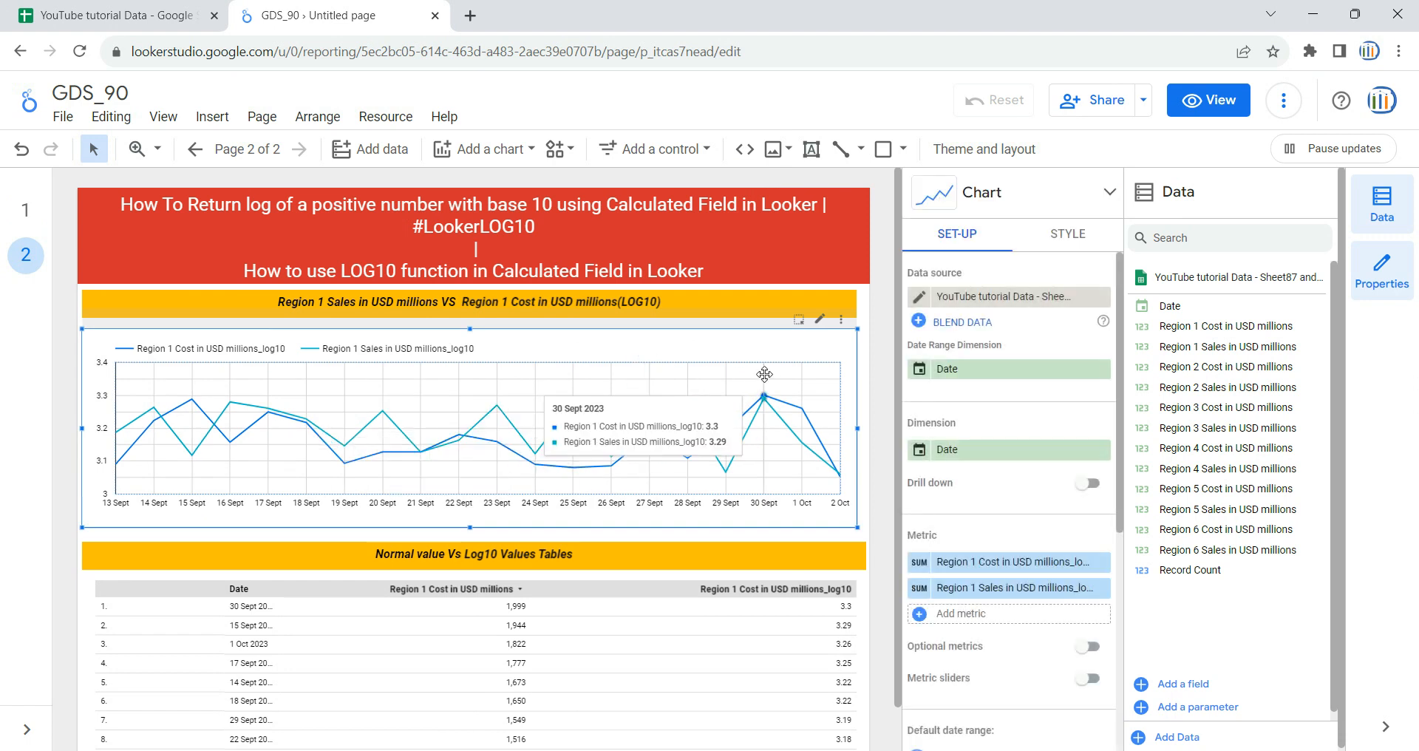
left_click(1069, 235)
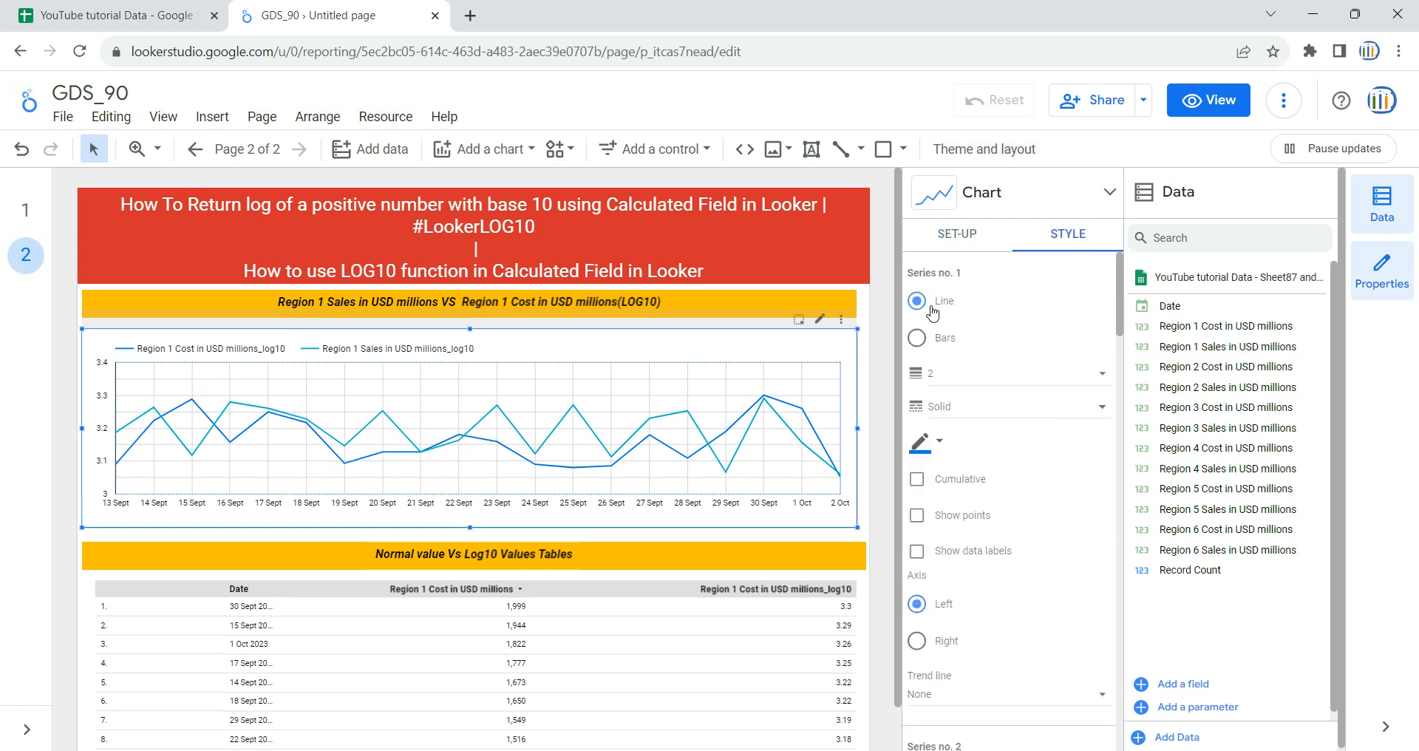
left_click(976, 376)
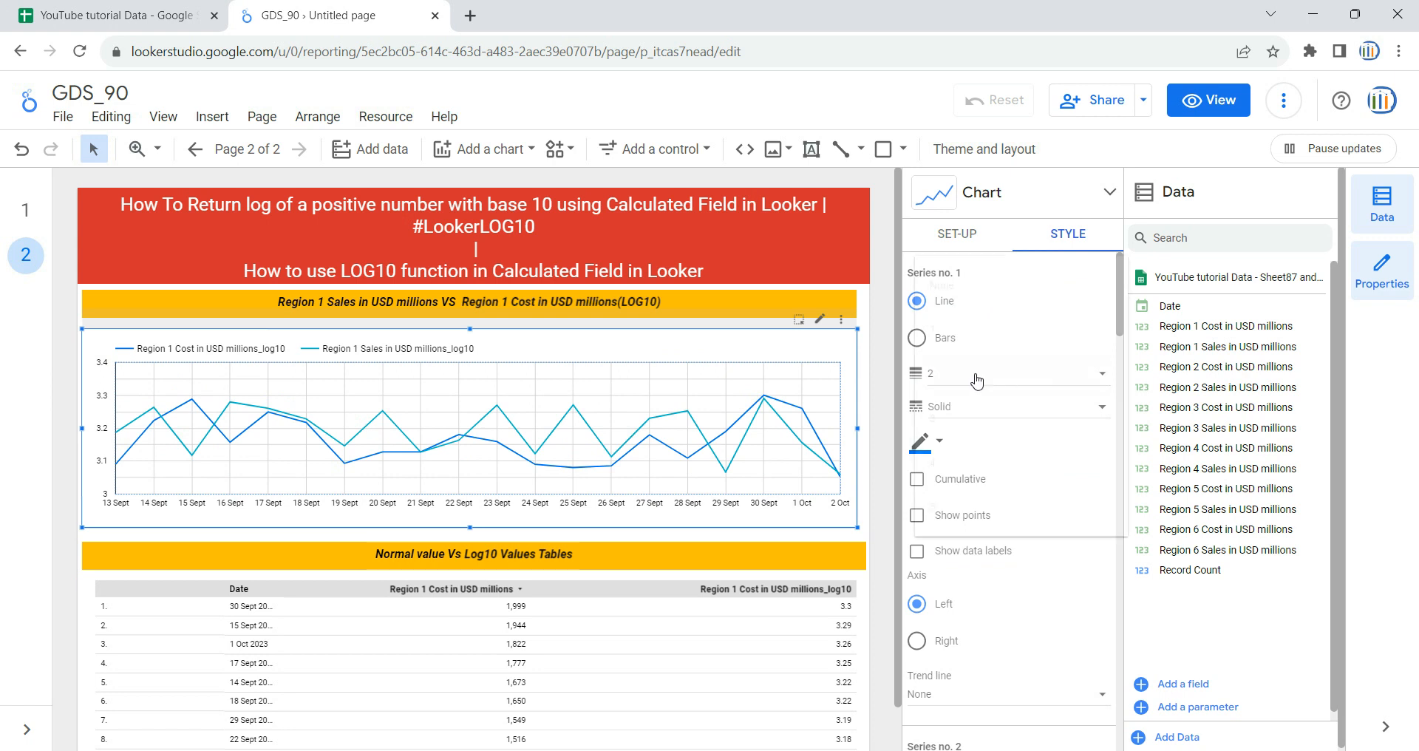
left_click(981, 459)
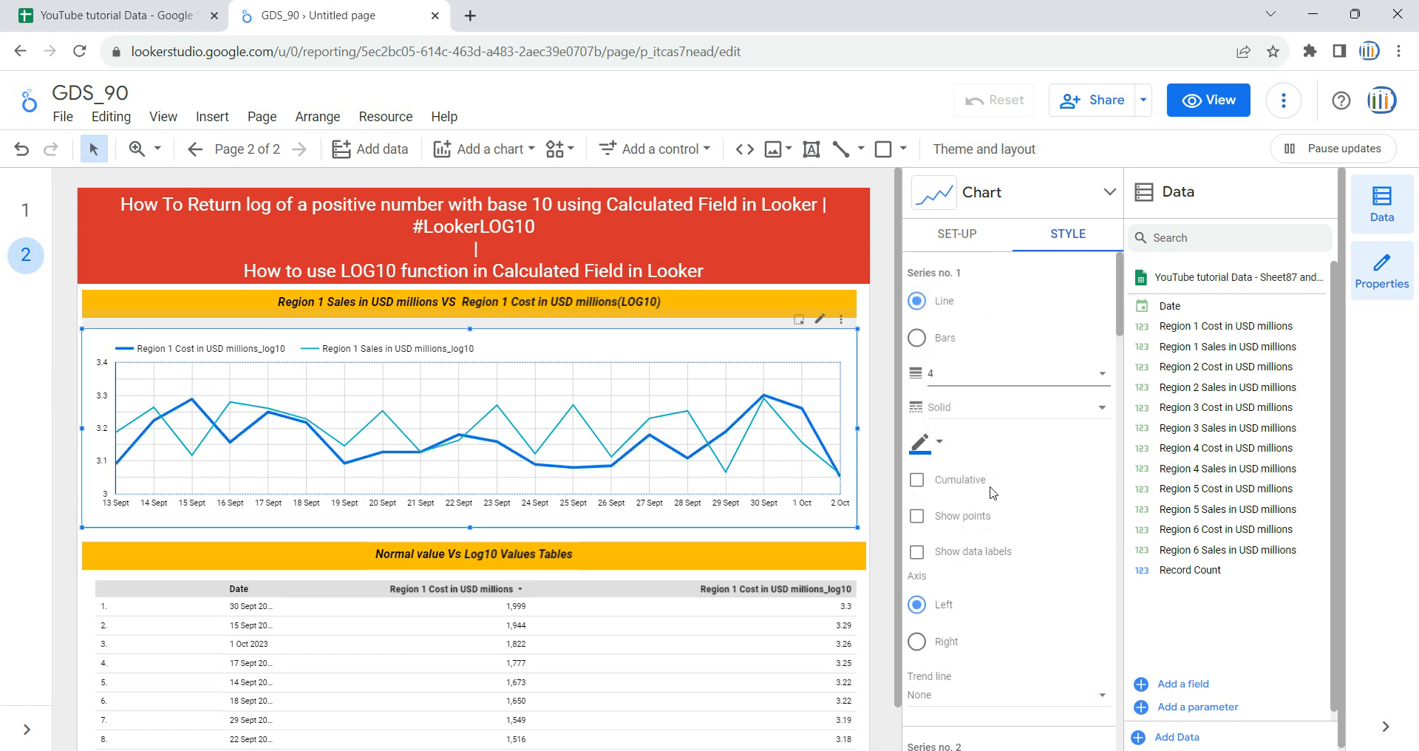
left_click(940, 444)
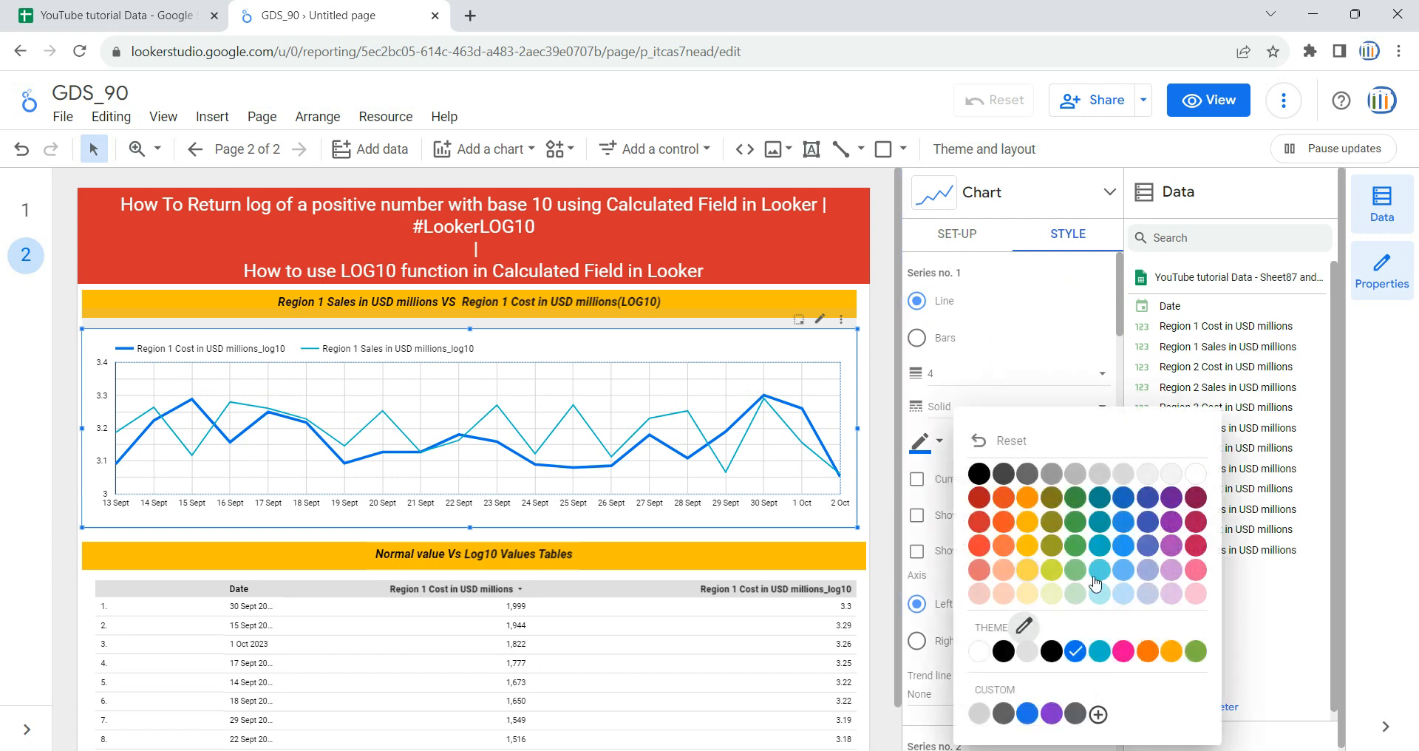
left_click(1195, 546)
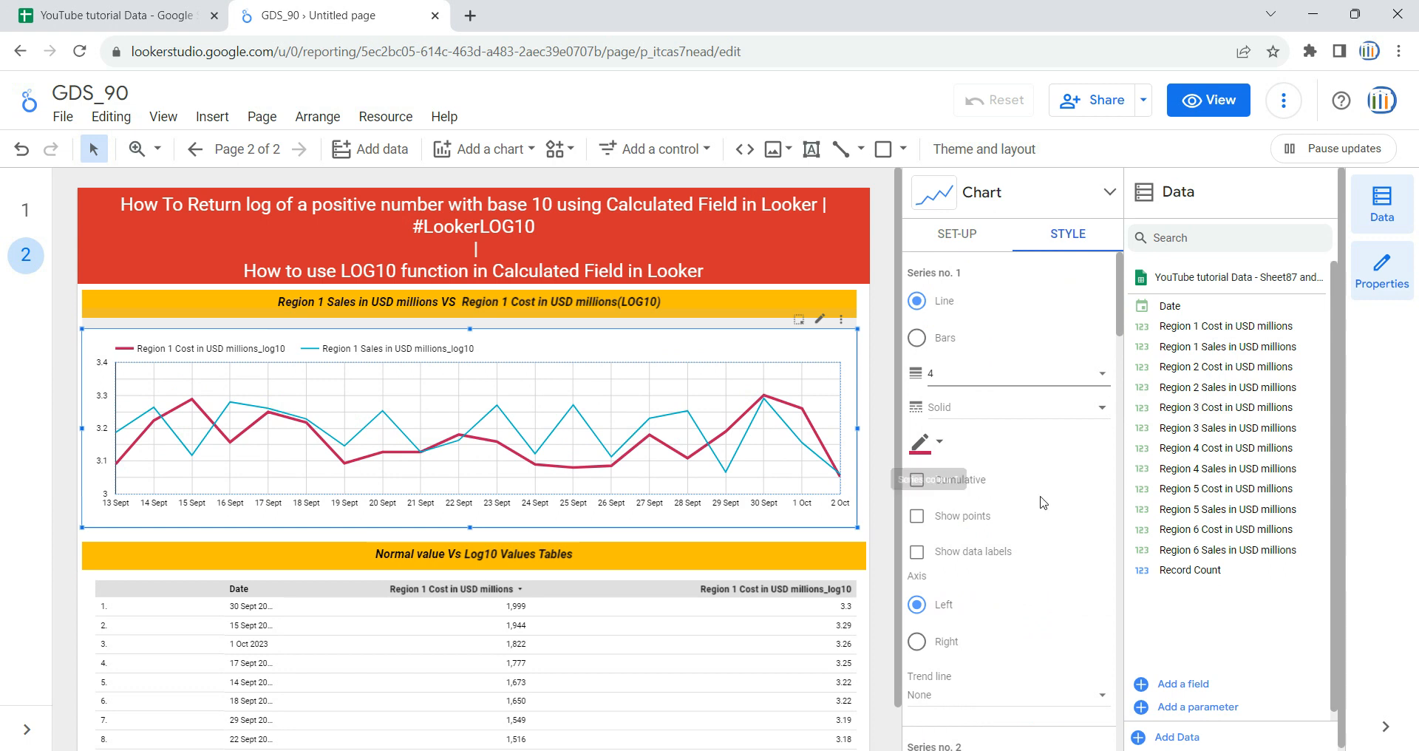
left_click(916, 515)
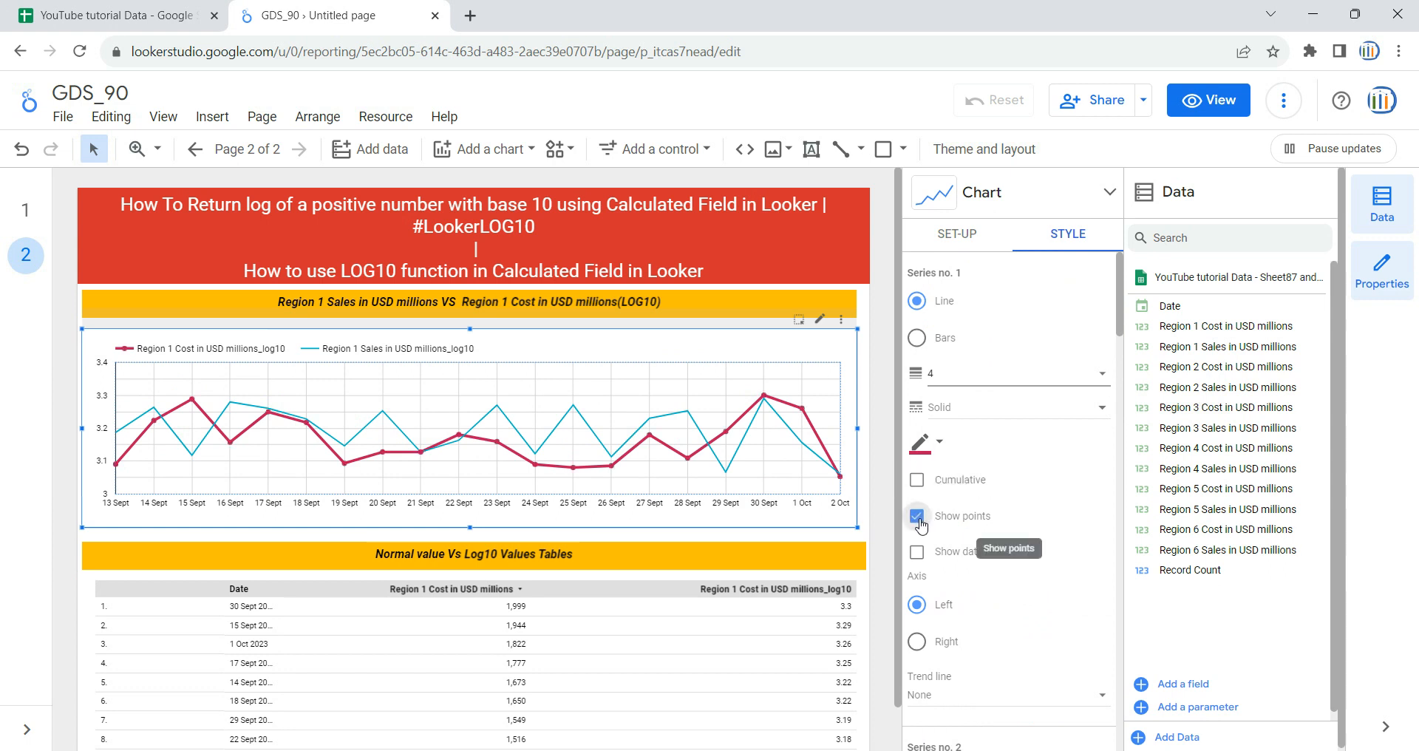
left_click(917, 555)
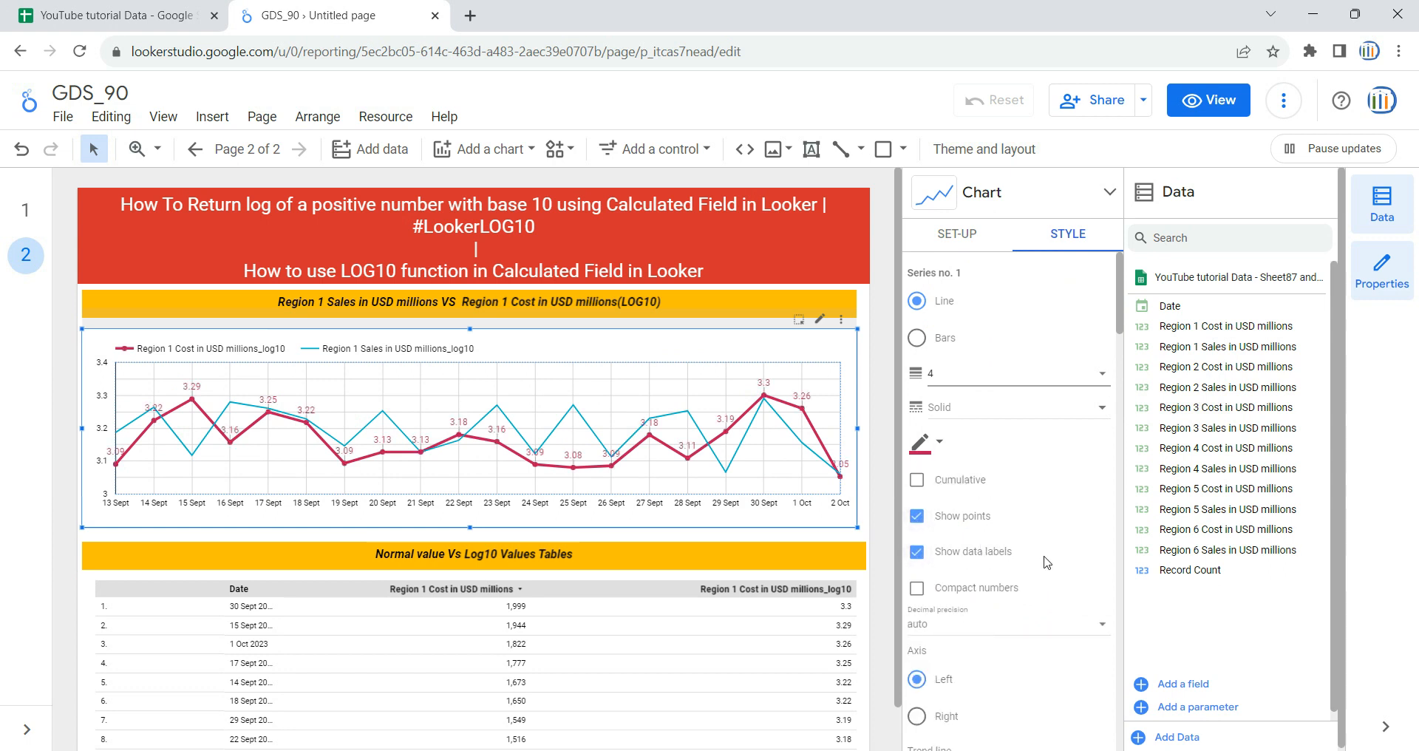
Step: Change the line colour of series no. 2 in the time series chart to dark teal
scroll(1042, 525, "down", 5)
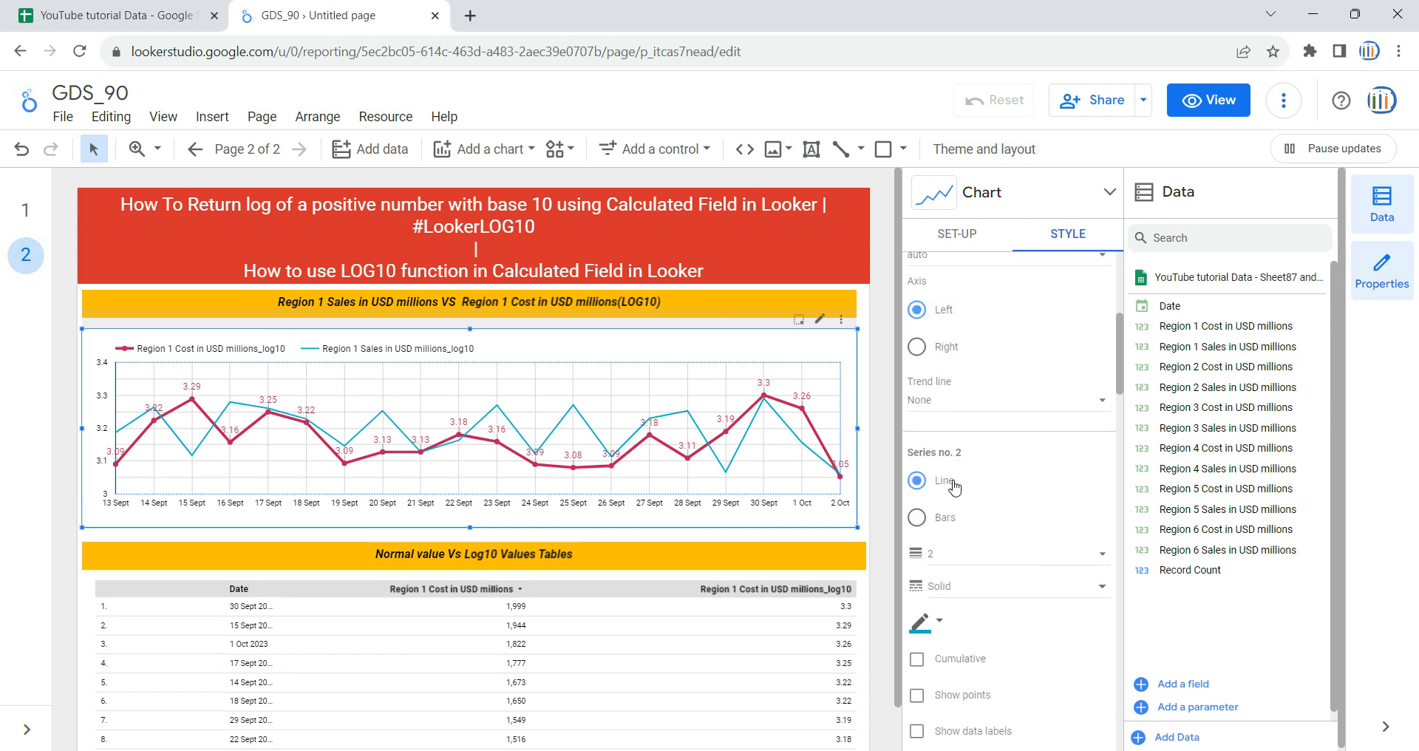
scroll(955, 485, "down", 1)
left_click(939, 529)
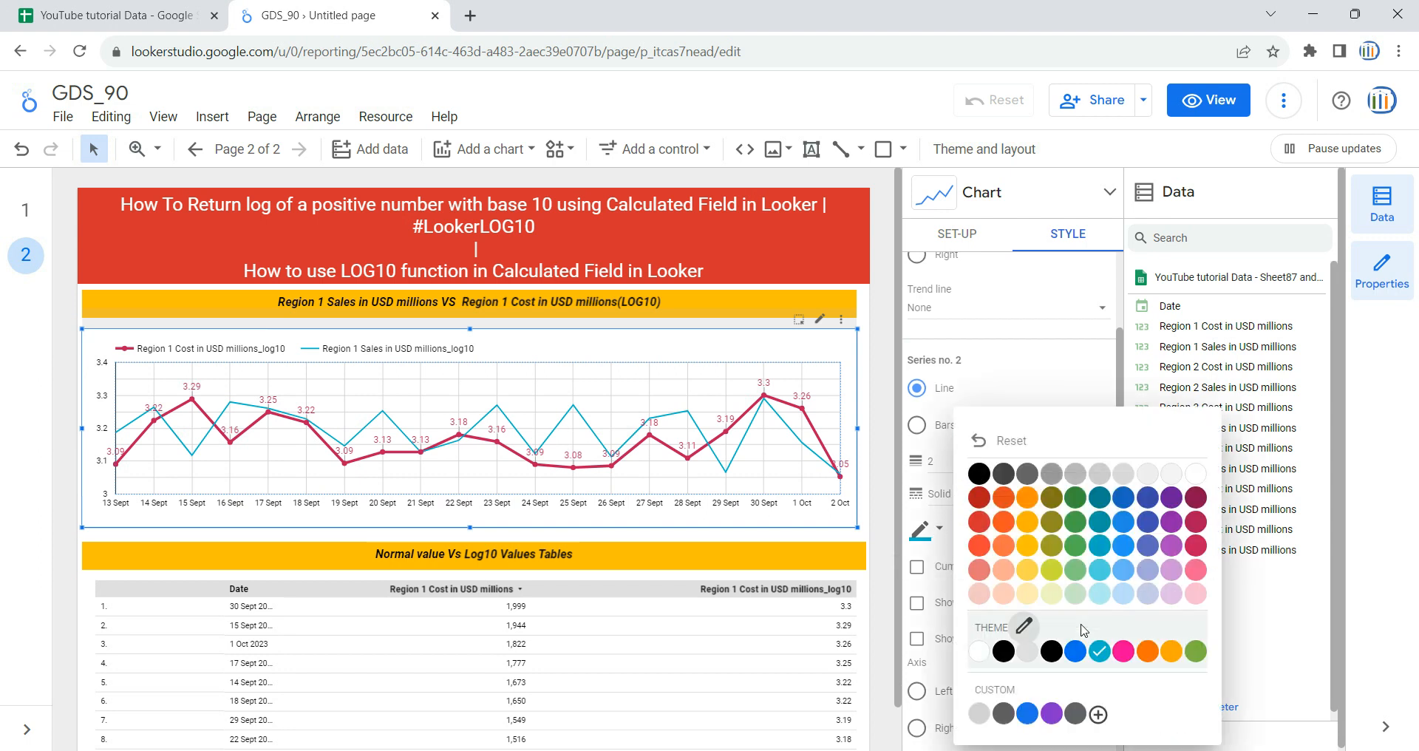
scroll(1101, 506, "up", 6)
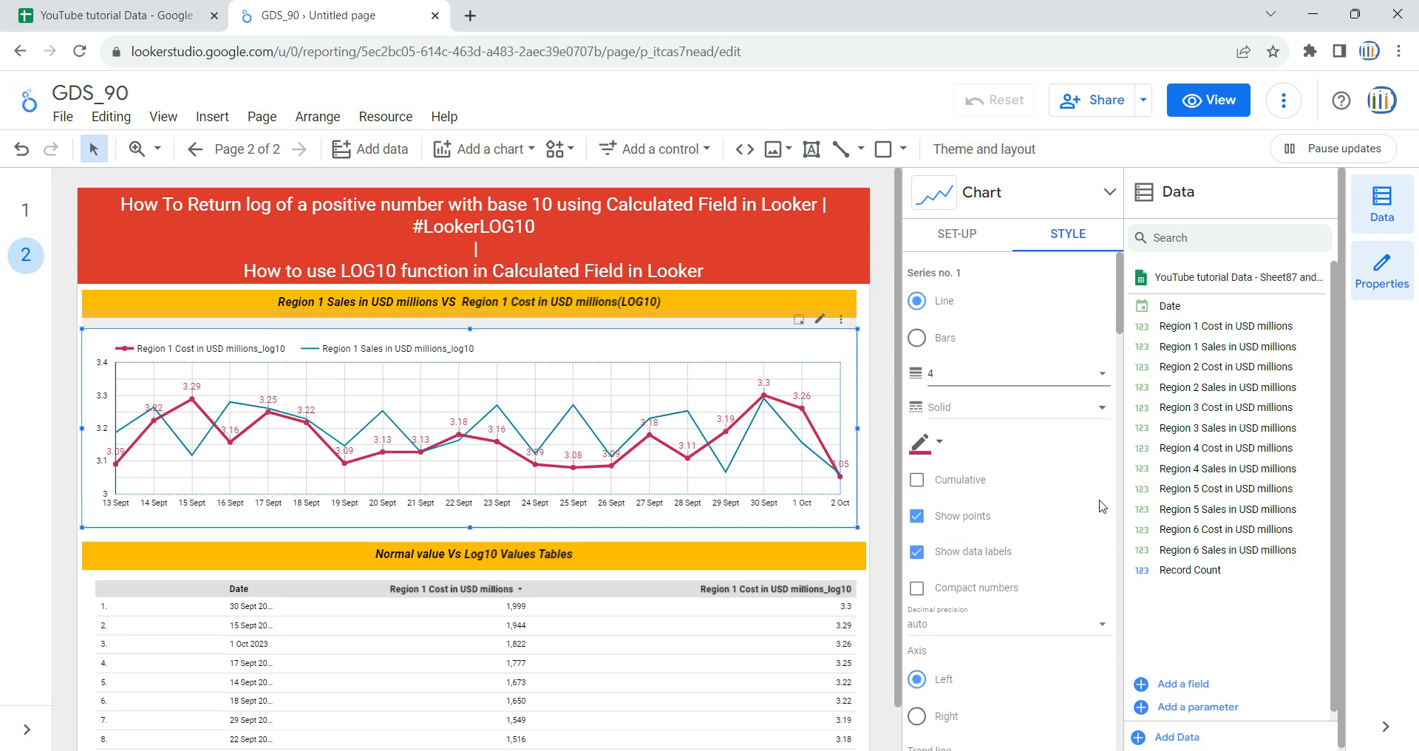
Step: Show points and data labels for series no. 2 of the time series chart and set its line weight to 4
scroll(1009, 538, "down", 6)
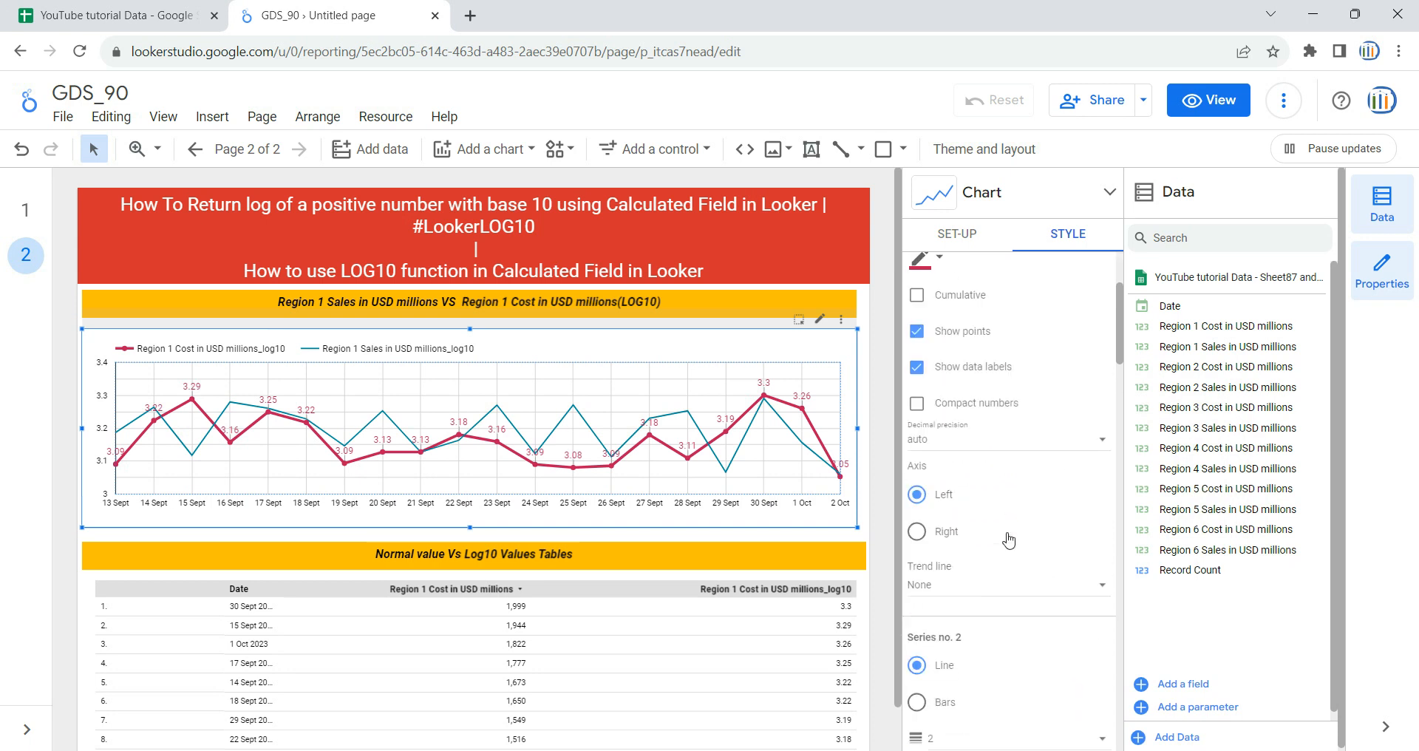
scroll(1009, 540, "up", 1)
scroll(1010, 540, "down", 1)
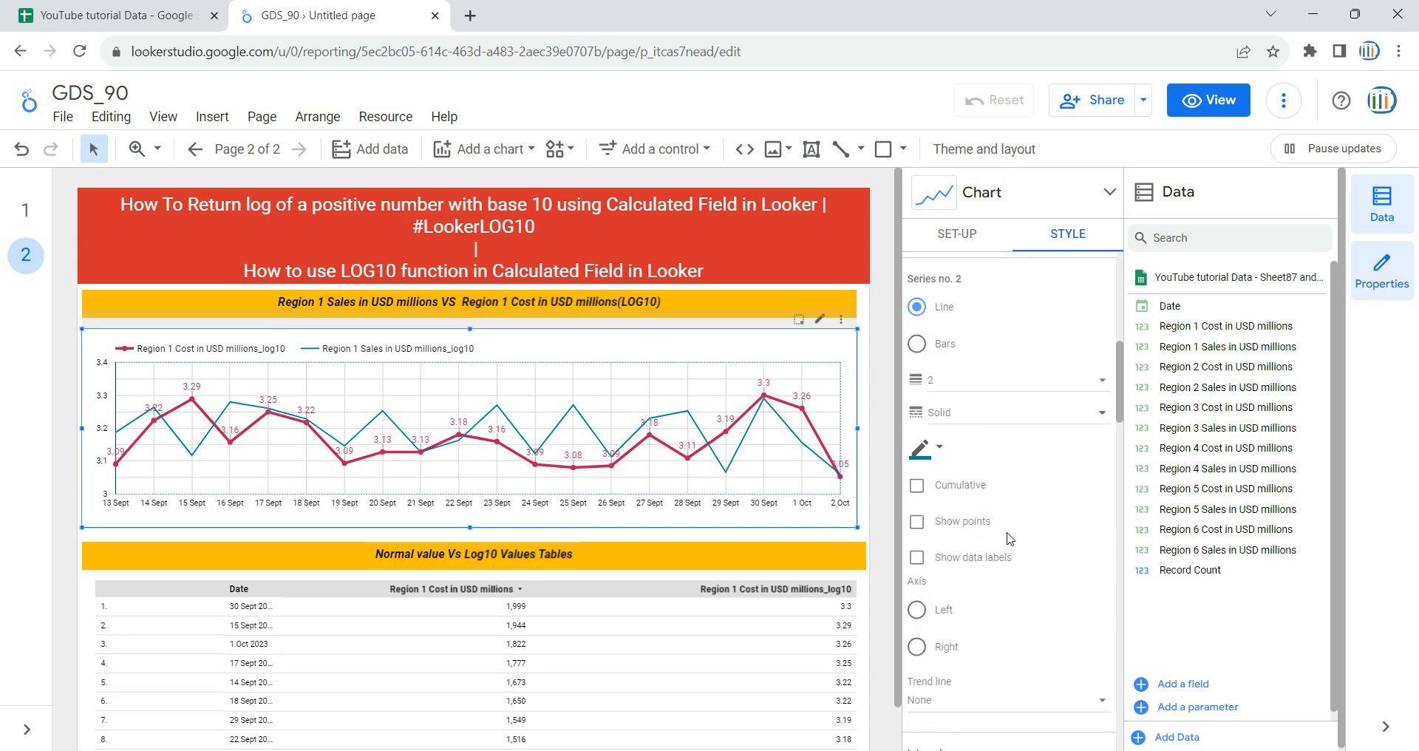
left_click(918, 512)
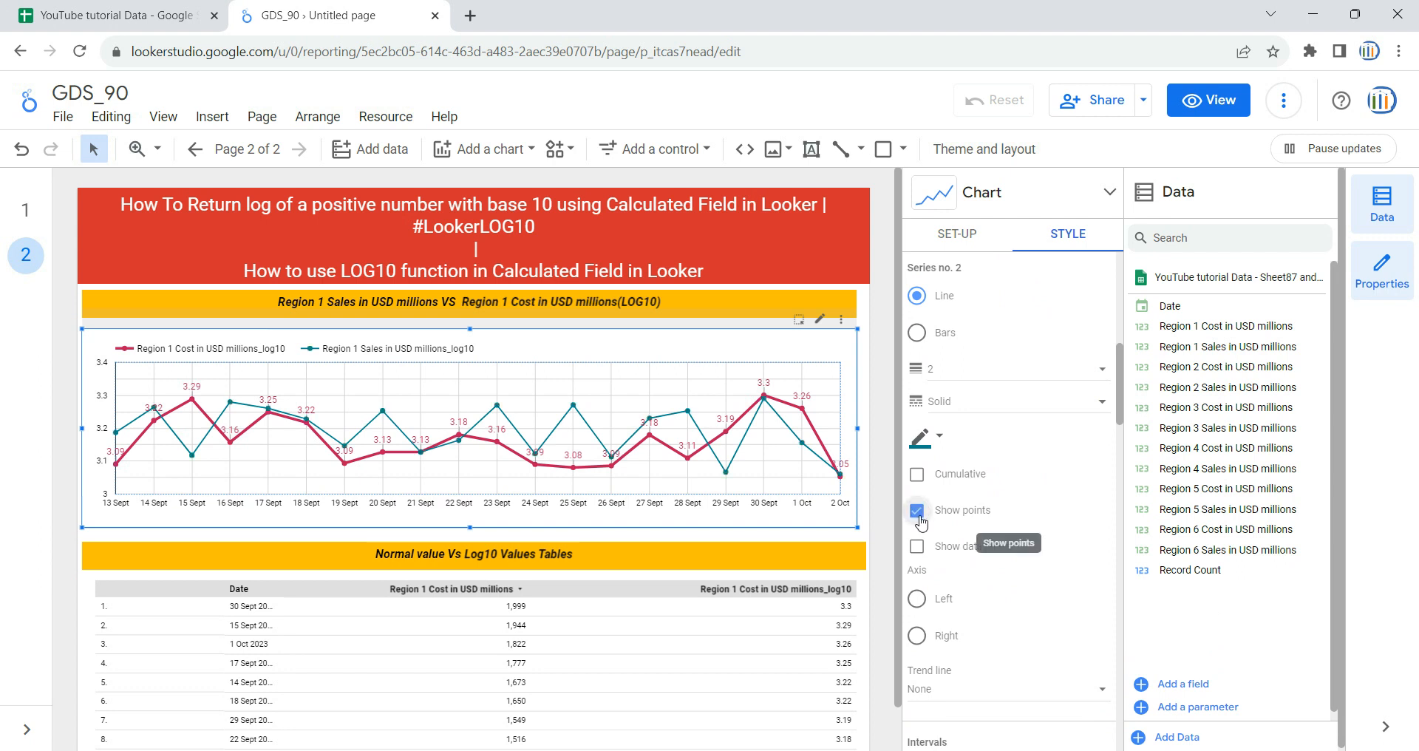
left_click(920, 549)
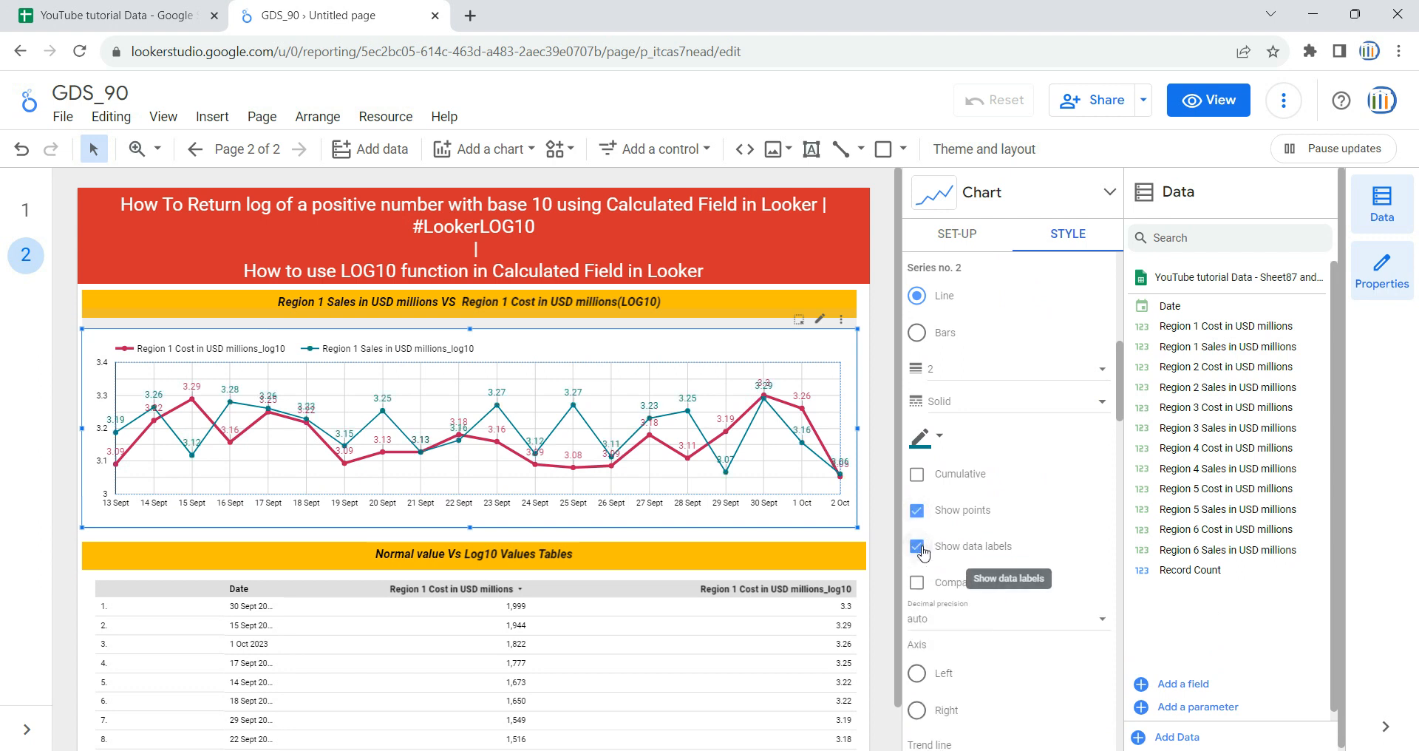
left_click(936, 373)
left_click(953, 452)
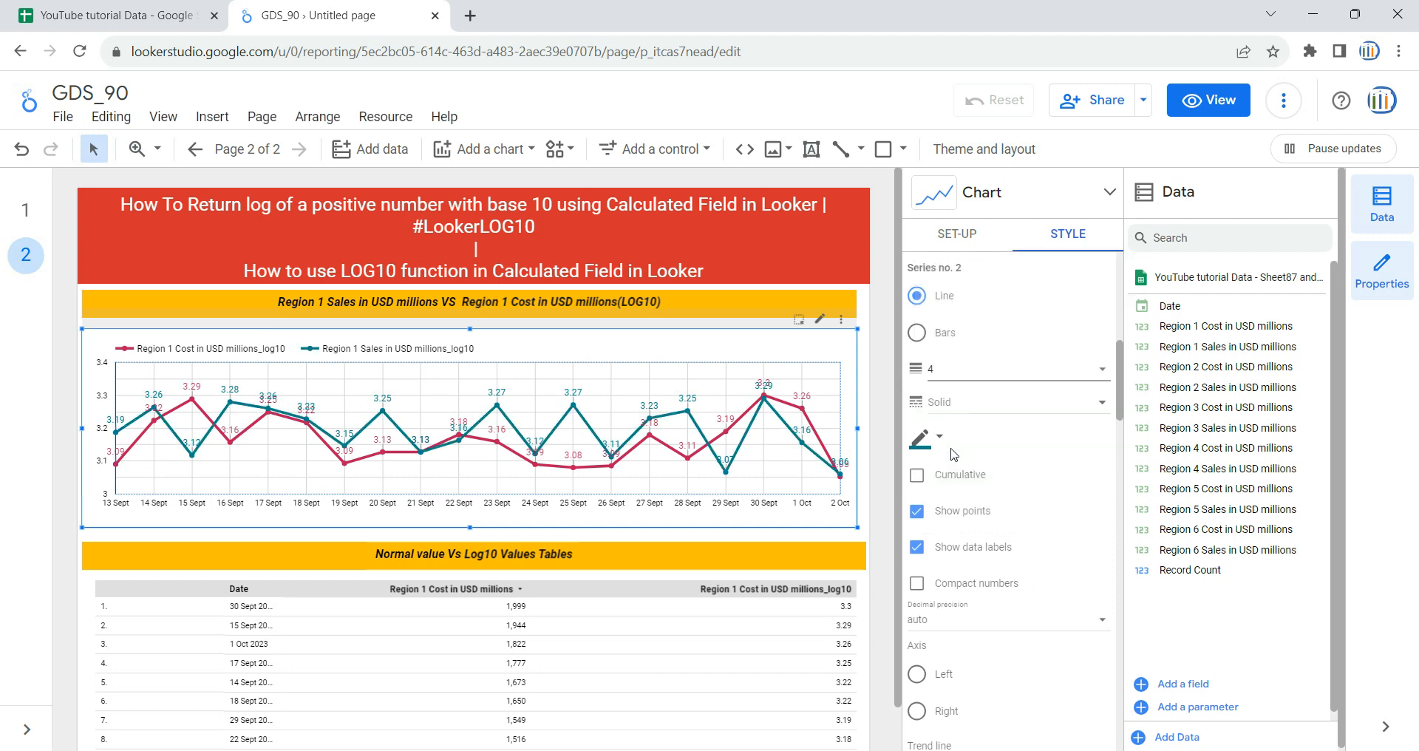
scroll(1043, 511, "down", 3)
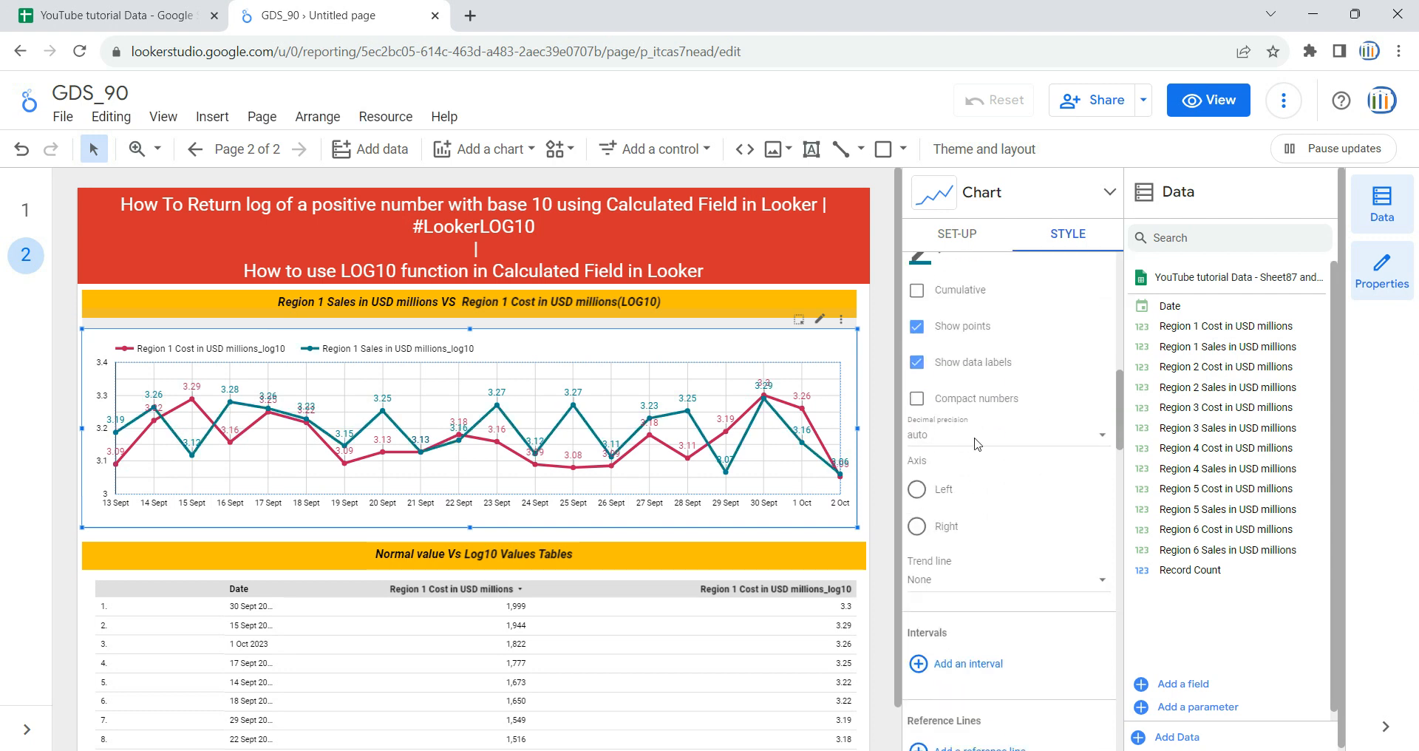
Step: Deselect the styled time series chart, compare it with the reference chart on page 1, and return to page 2
left_click(861, 369)
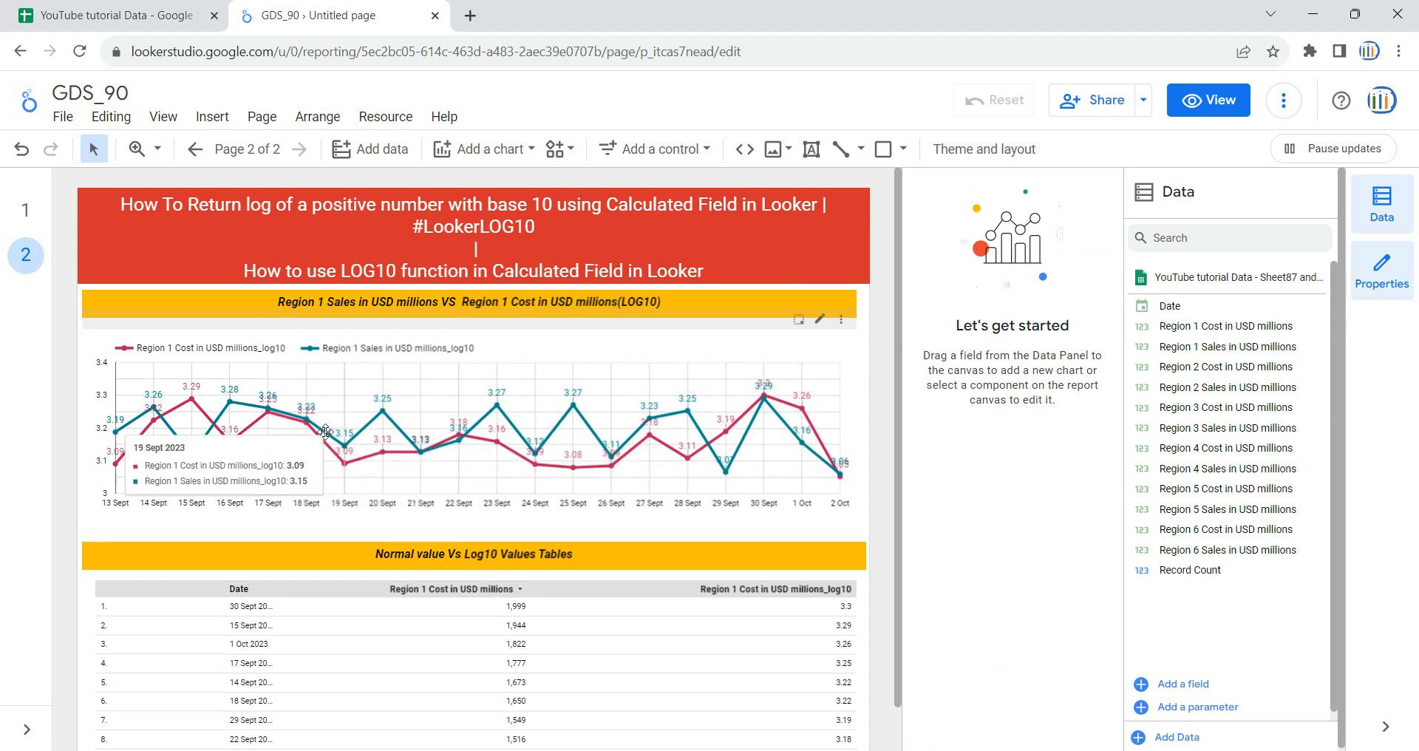
left_click(39, 222)
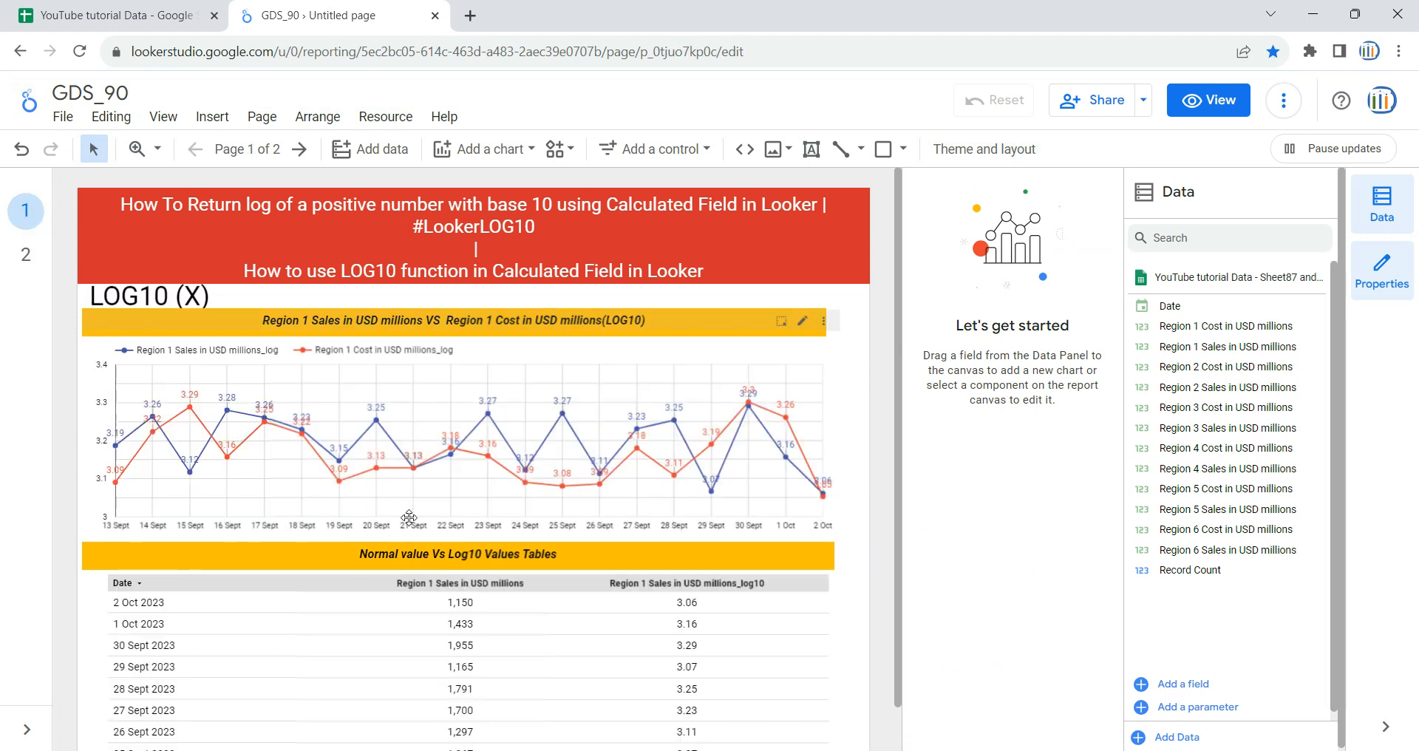
left_click(27, 260)
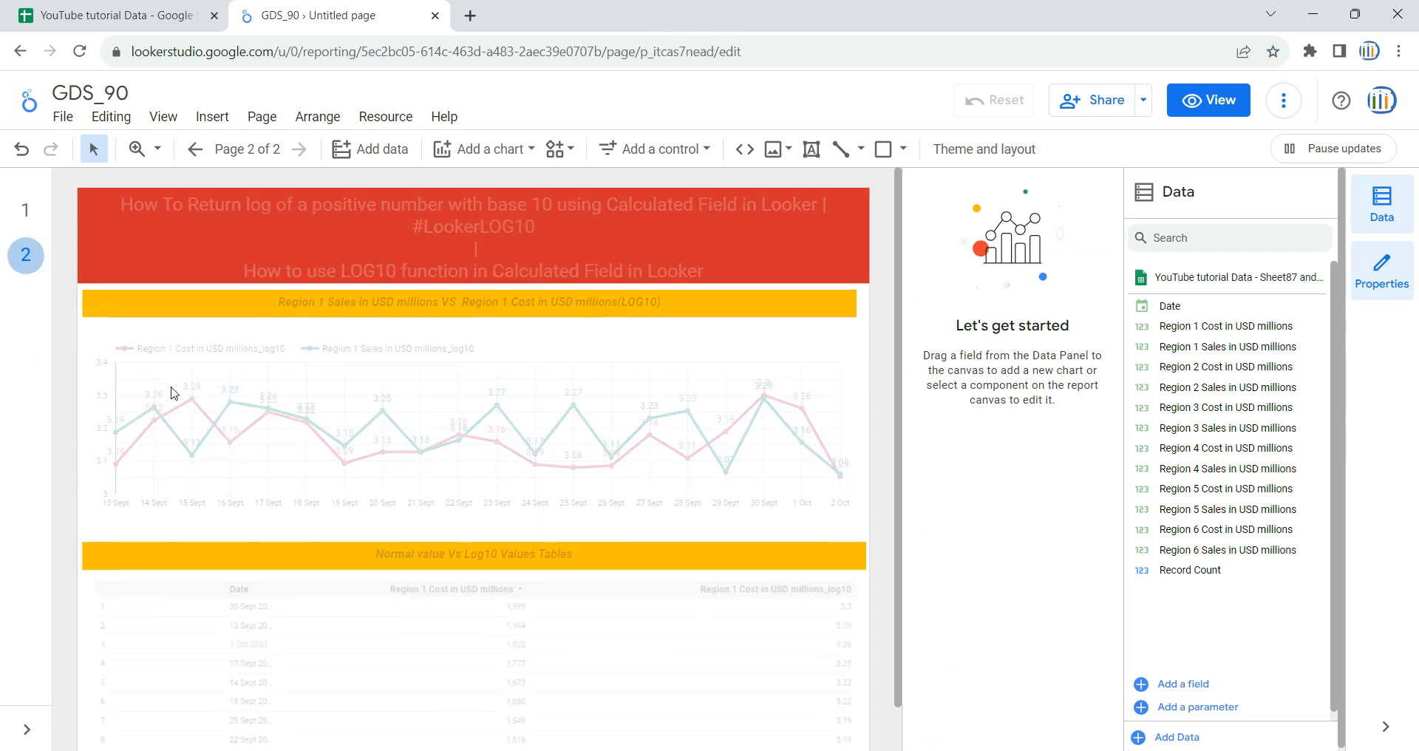